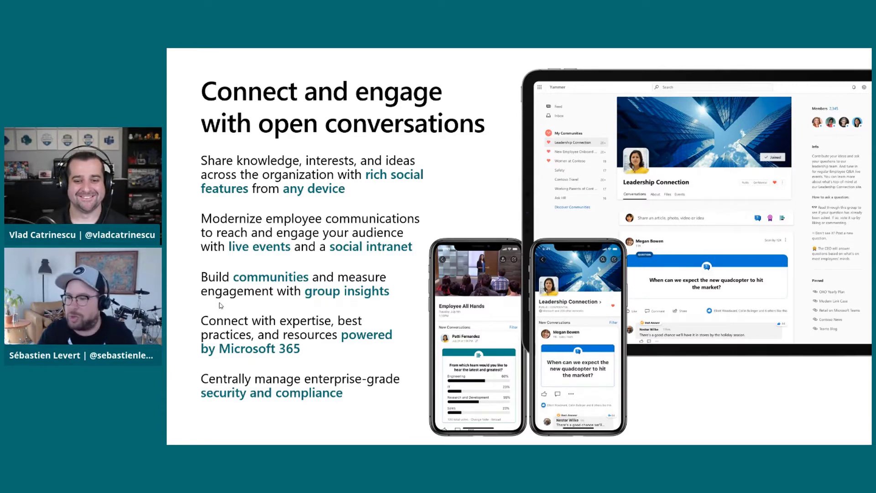
Close the footer logo tab, and hide the browser's favourites button and favourites bar
{"action": "key", "text": "Escape"}
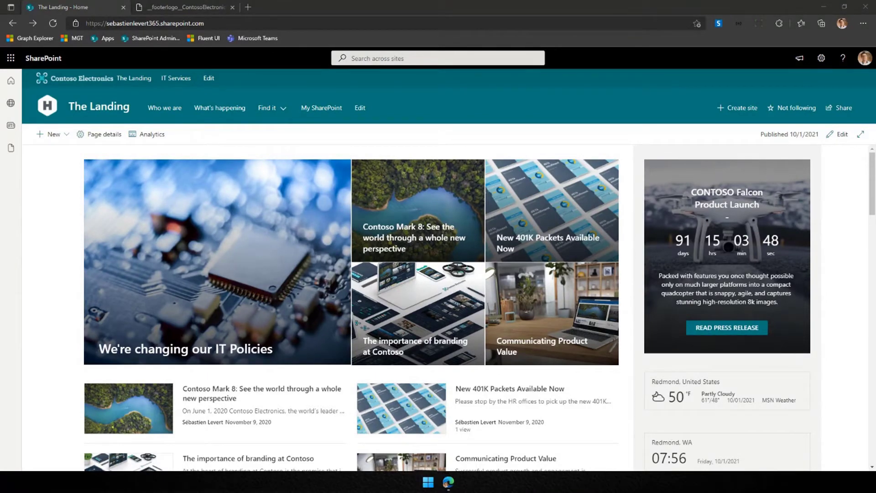
{"action": "middle_click", "coordinate": [149, 7]}
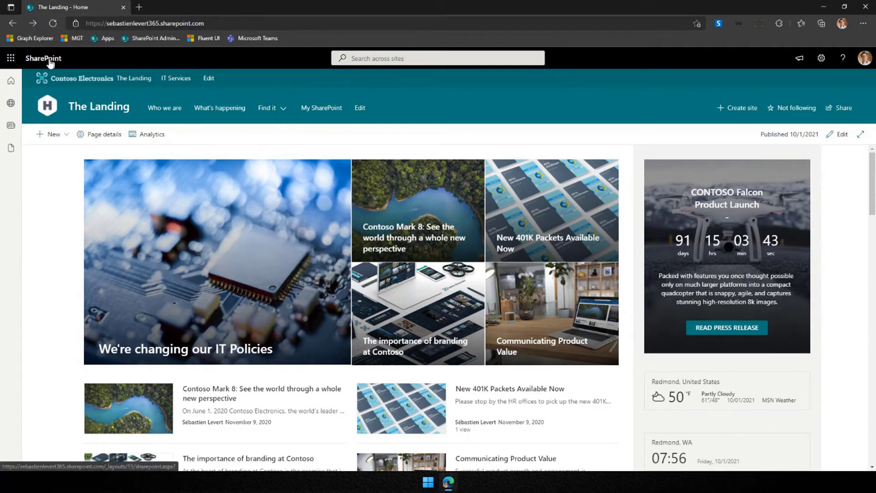
{"action": "right_click", "coordinate": [323, 40]}
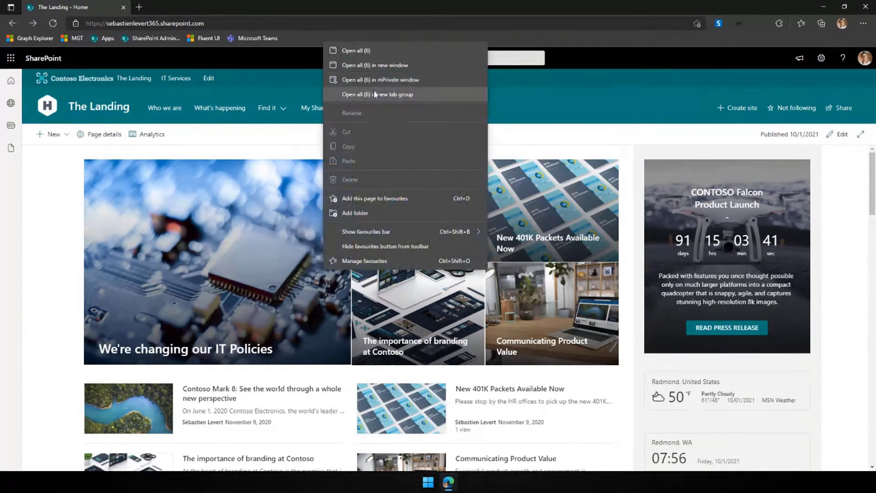
{"action": "left_click", "coordinate": [385, 246]}
{"action": "right_click", "coordinate": [318, 41]}
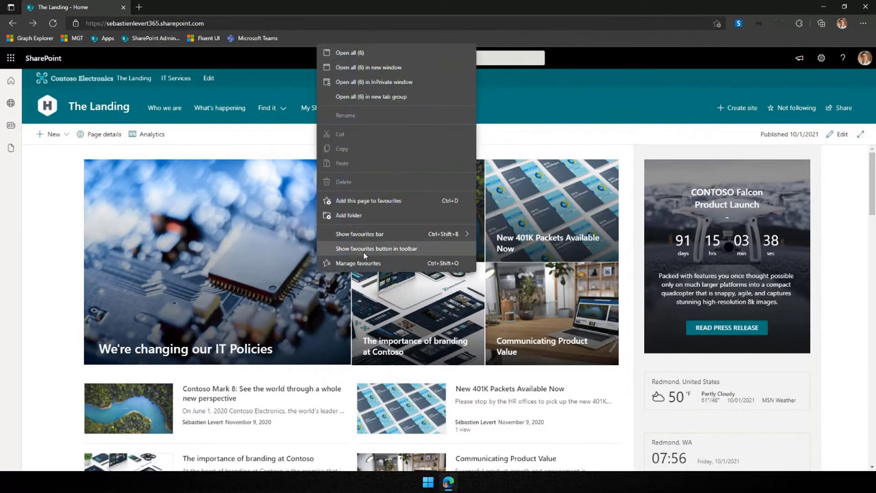
{"action": "mouse_move", "coordinate": [458, 237]}
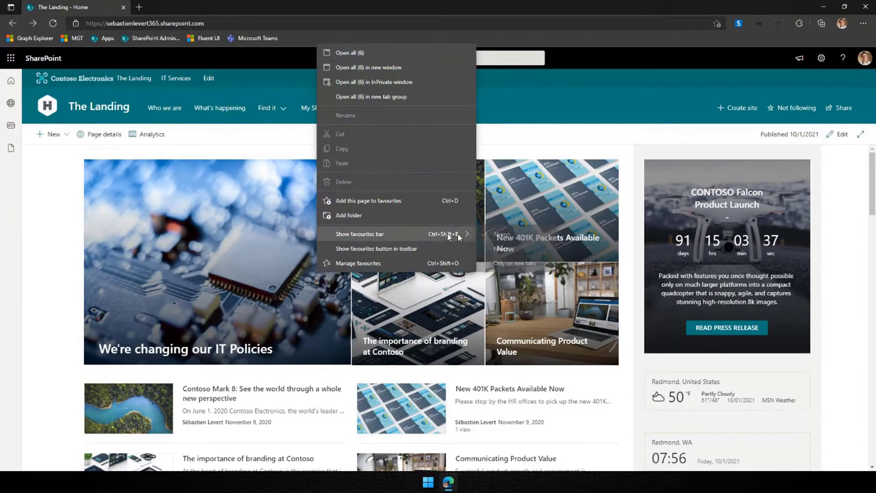
{"action": "left_click", "coordinate": [504, 249]}
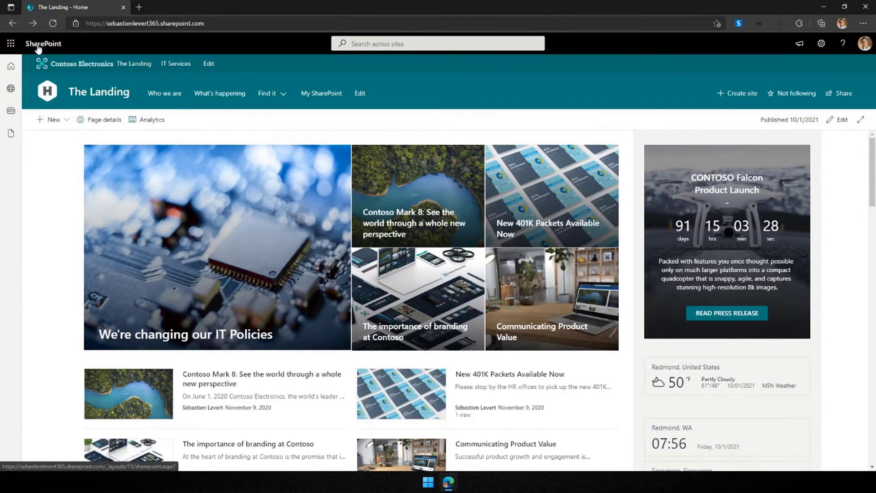
Start a new communication site from the SharePoint start page
{"action": "left_click", "coordinate": [46, 47]}
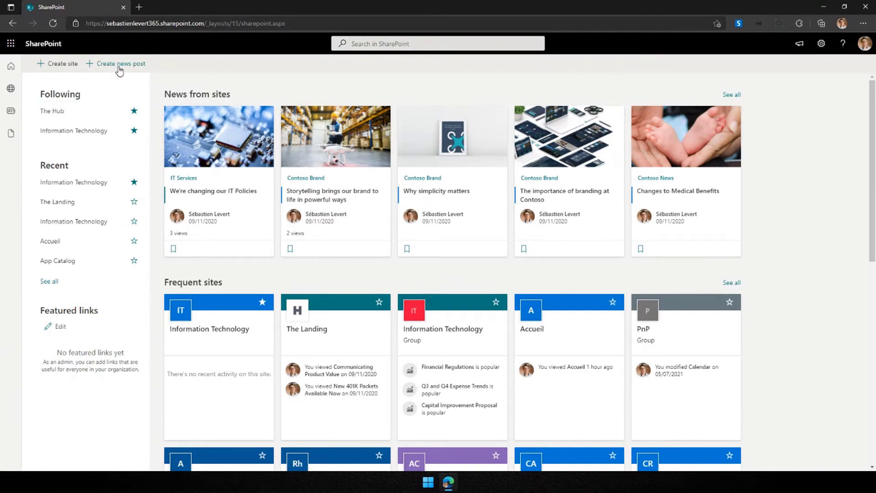
{"action": "left_click", "coordinate": [51, 67]}
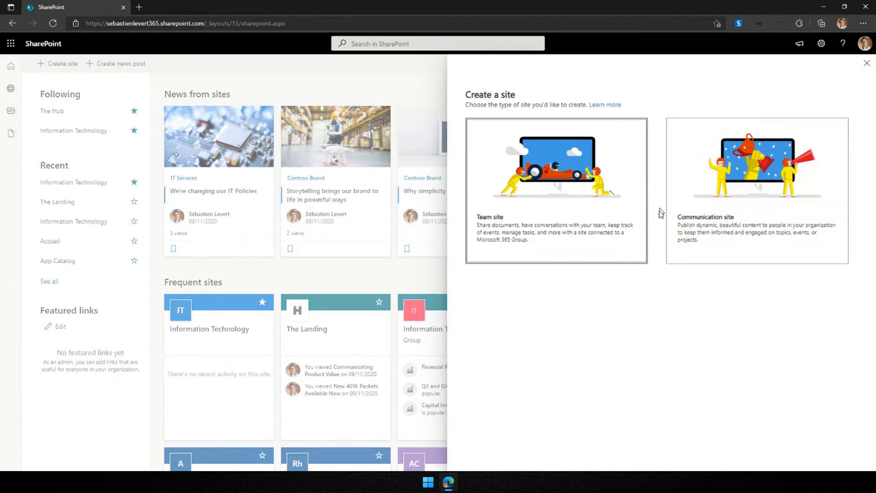
{"action": "left_click", "coordinate": [726, 191]}
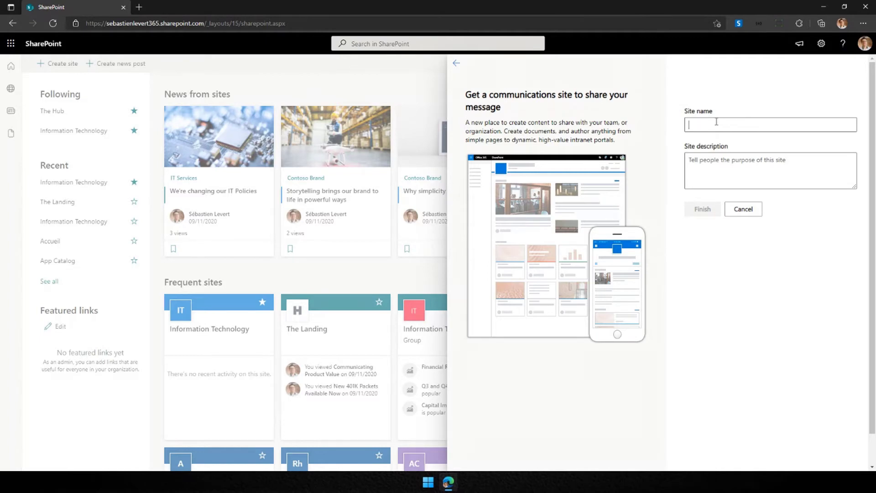
Name the site VladTalksTech and describe it as "Awesome site to start hacking around Modern SharePoint!"
{"action": "type", "text": "Vlad"}
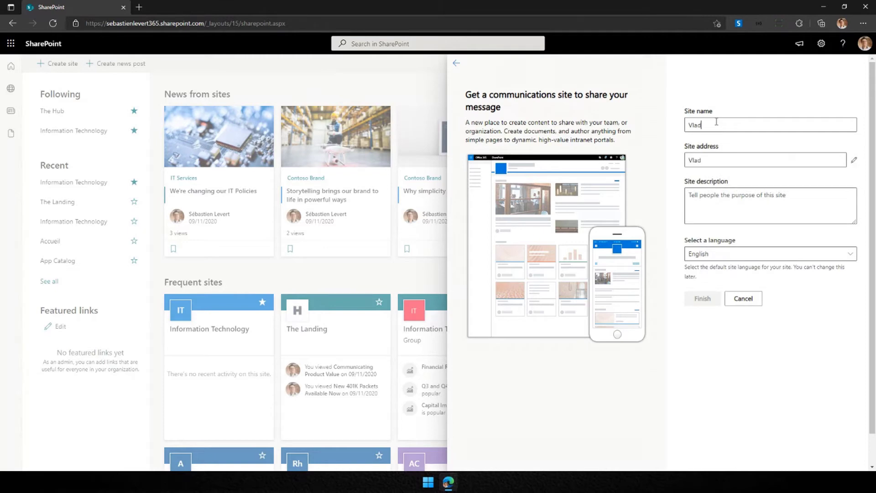
{"action": "type", "text": "TalksTech"}
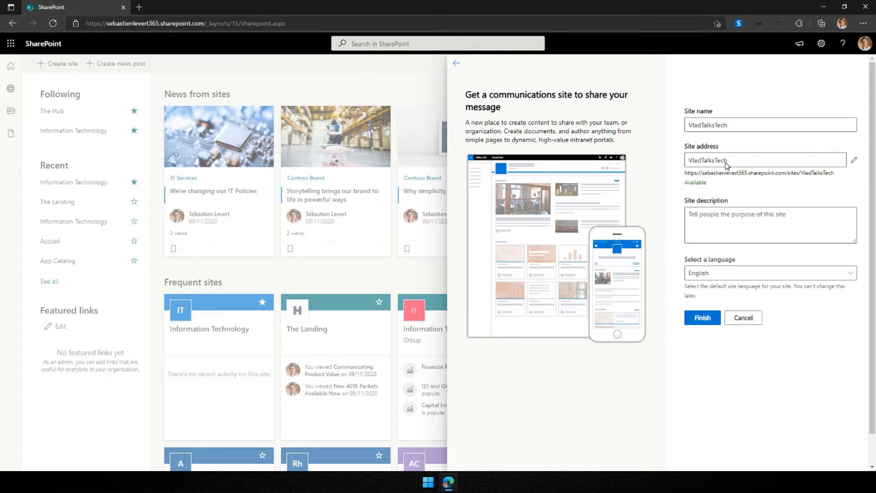
{"action": "left_click", "coordinate": [717, 217]}
{"action": "type", "text": "Awesome site to start hacking around Modern SharePoint"}
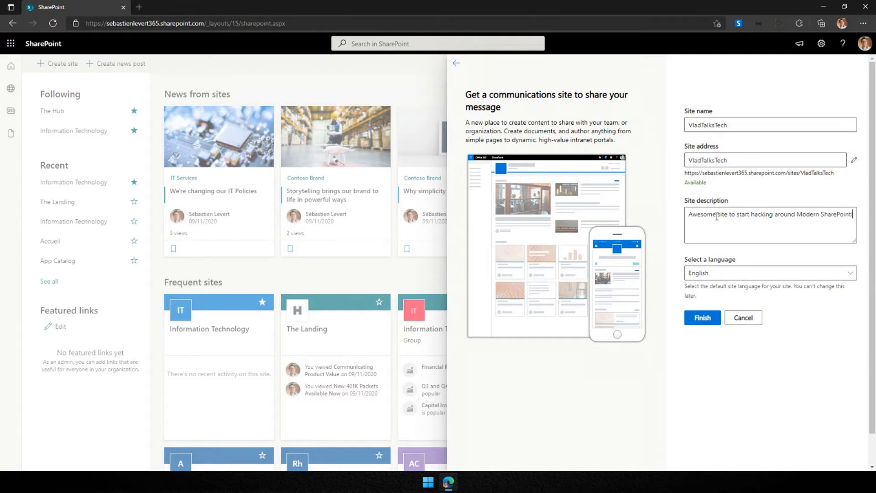
Review the available default site languages, keeping English selected
{"action": "left_click", "coordinate": [726, 276]}
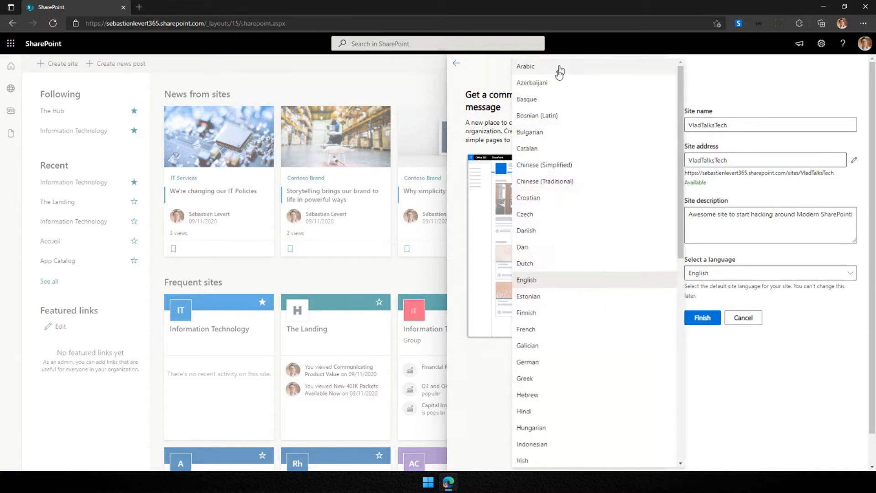
{"action": "scroll", "coordinate": [555, 192], "scroll_direction": "down", "scroll_amount": 10}
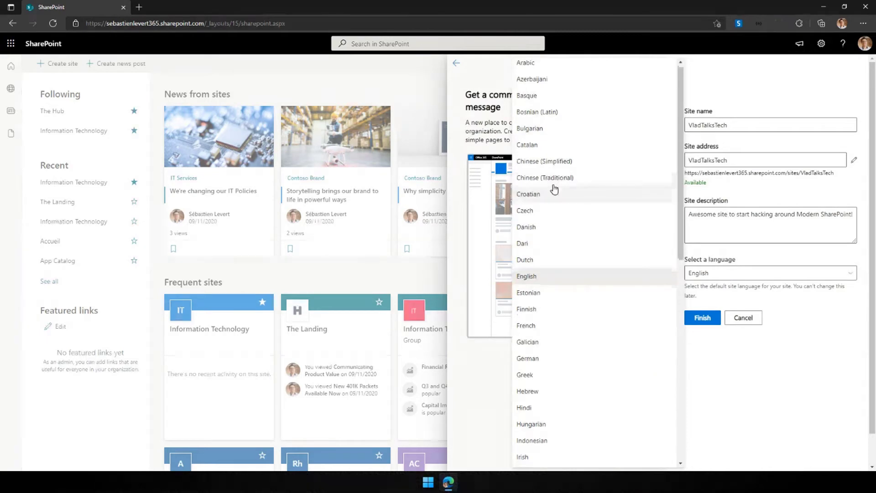
{"action": "left_click", "coordinate": [717, 263]}
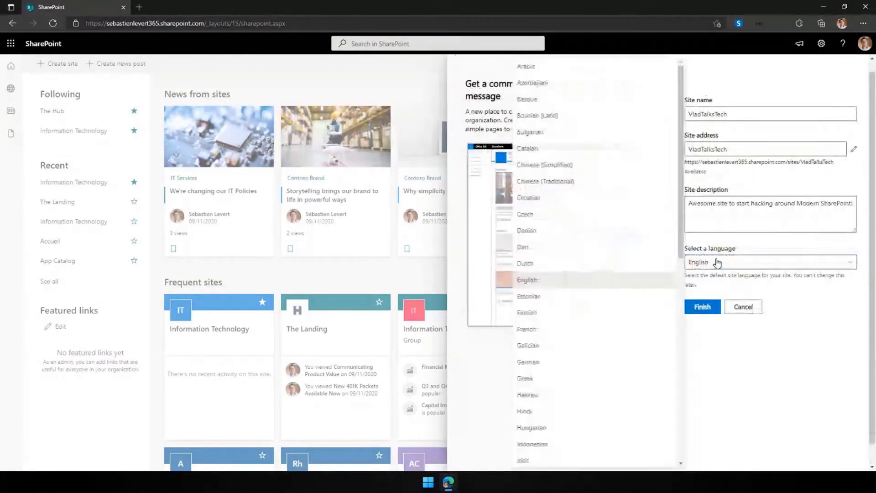
{"action": "scroll", "coordinate": [553, 212], "scroll_direction": "down", "scroll_amount": 4}
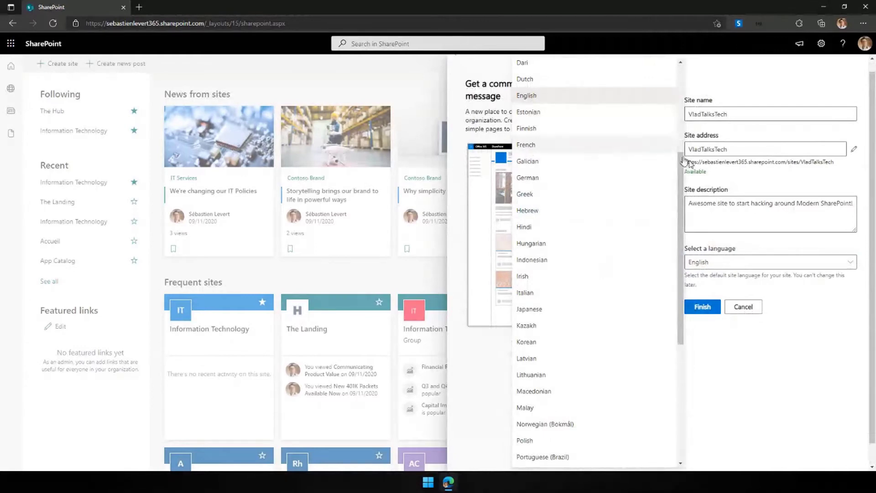
{"action": "left_click", "coordinate": [792, 319]}
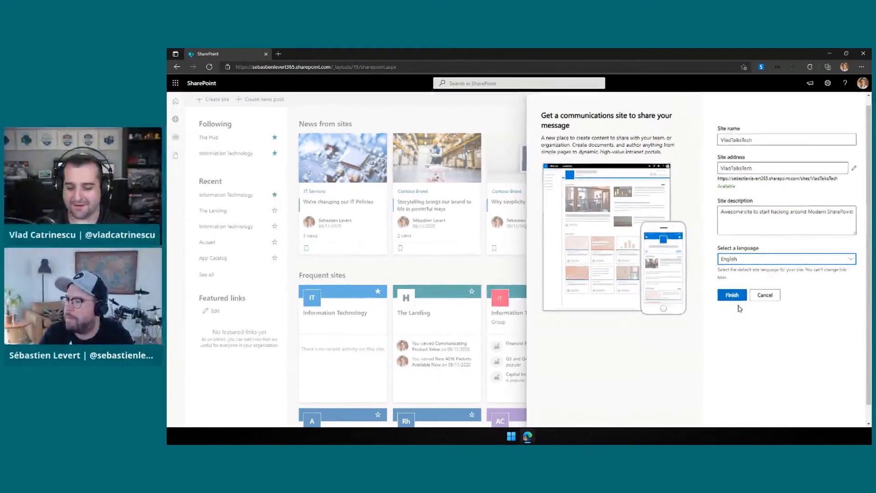
{"action": "left_click", "coordinate": [739, 318]}
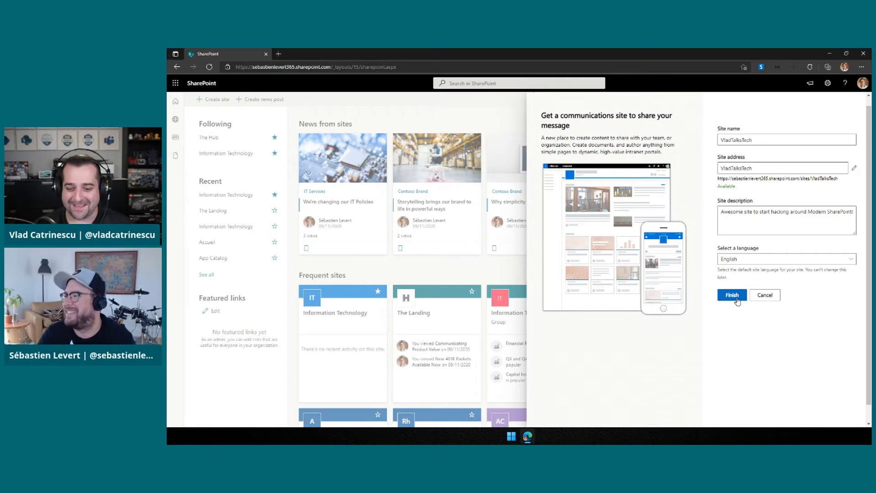
Finish creating the VladTalksTech communication site
{"action": "scroll", "coordinate": [731, 322], "scroll_direction": "down", "scroll_amount": 1}
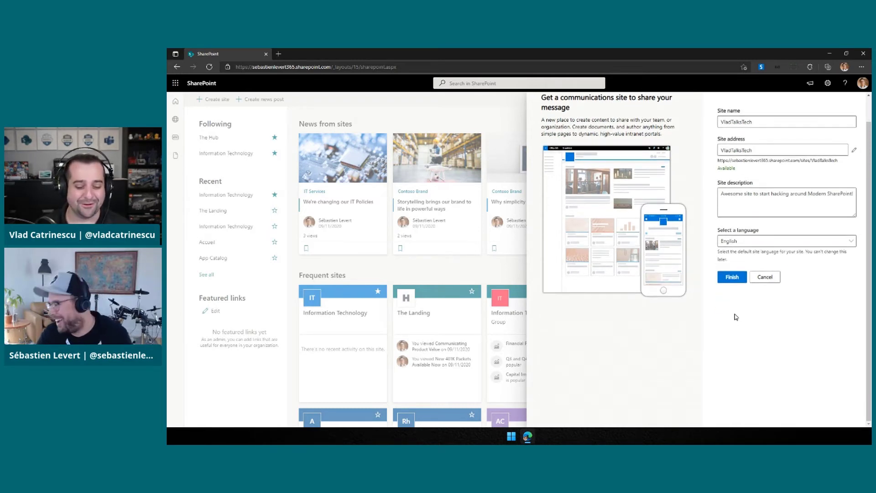
{"action": "scroll", "coordinate": [696, 251], "scroll_direction": "up", "scroll_amount": 1}
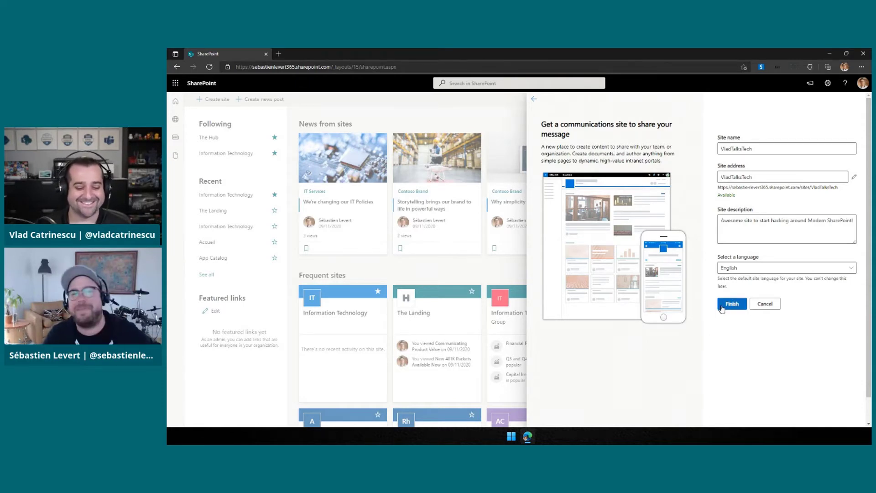
{"action": "left_click", "coordinate": [727, 305]}
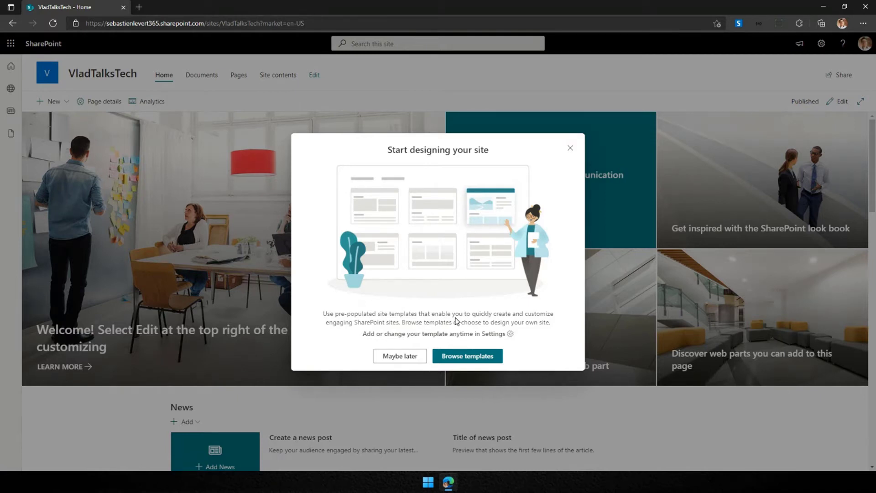
Browse the Microsoft site templates, preview the Topic template and apply it to the new site
{"action": "left_click", "coordinate": [464, 360]}
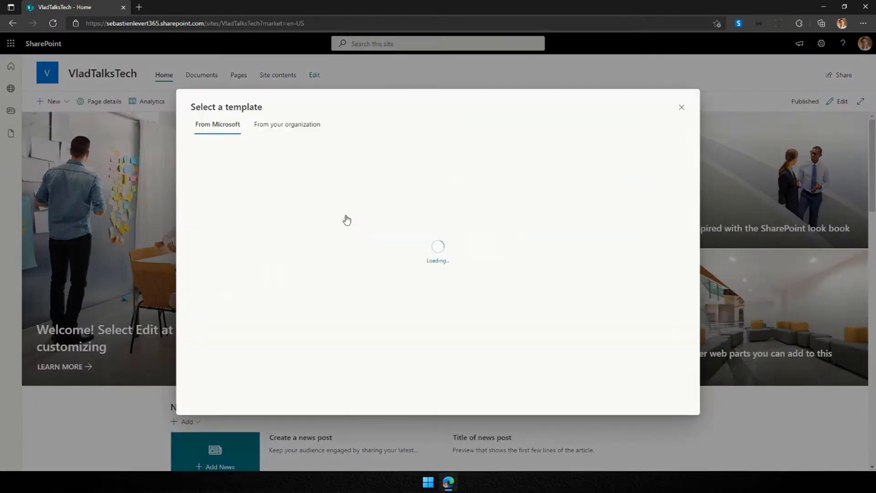
{"action": "mouse_move", "coordinate": [249, 208]}
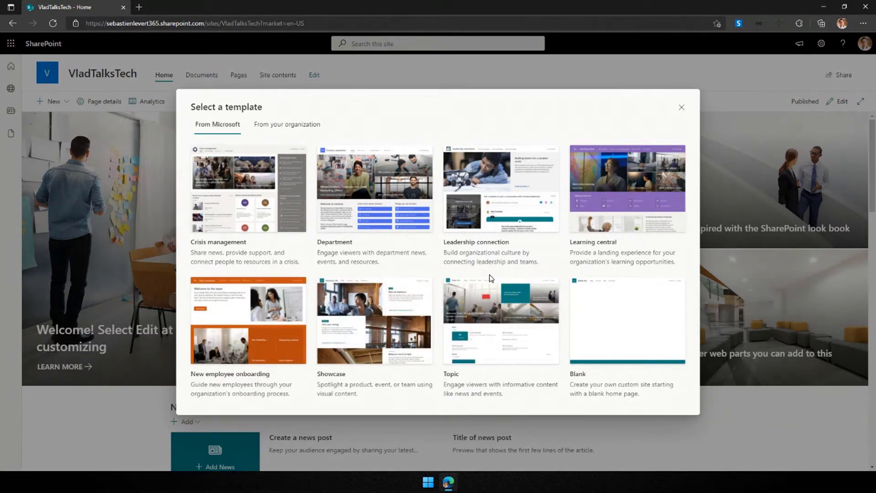
{"action": "mouse_move", "coordinate": [493, 354]}
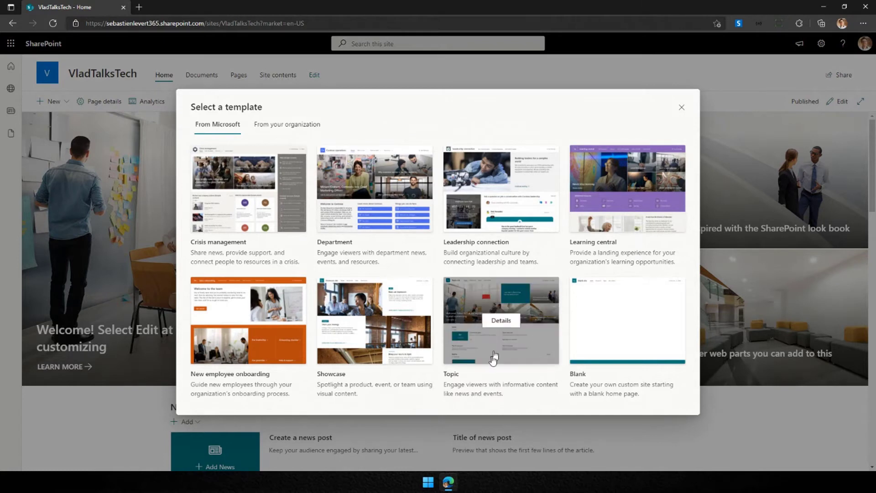
{"action": "left_click", "coordinate": [499, 326]}
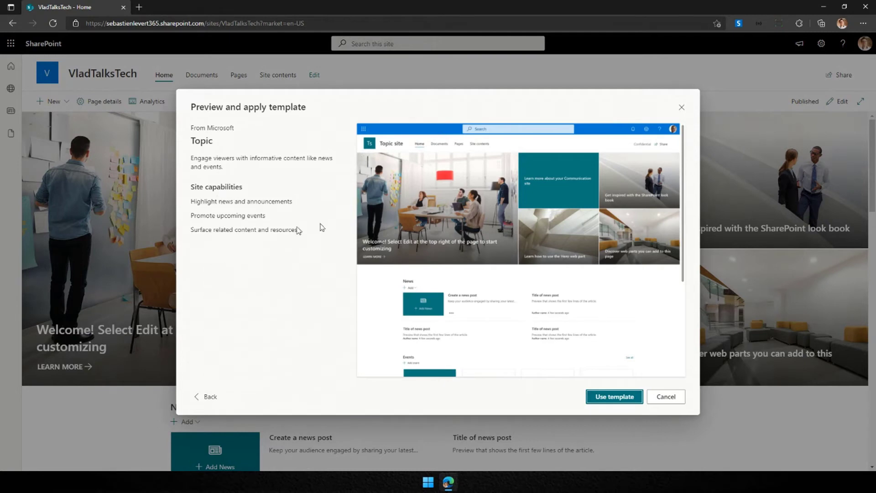
{"action": "scroll", "coordinate": [500, 287], "scroll_direction": "down", "scroll_amount": 1}
{"action": "scroll", "coordinate": [500, 287], "scroll_direction": "down", "scroll_amount": 3}
{"action": "left_click", "coordinate": [611, 402]}
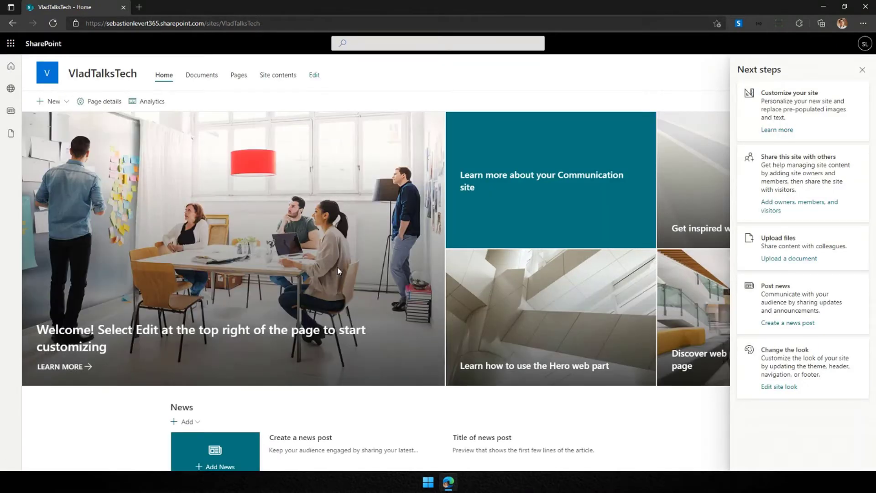
Dismiss the Next steps suggestions and look over the home page's News and Events sections
{"action": "left_click", "coordinate": [863, 69]}
{"action": "scroll", "coordinate": [382, 178], "scroll_direction": "down", "scroll_amount": 7}
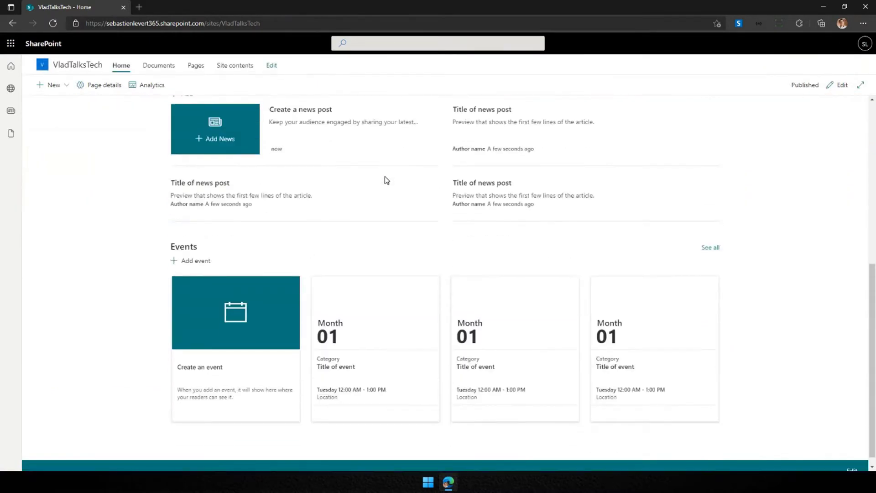
{"action": "scroll", "coordinate": [379, 189], "scroll_direction": "up", "scroll_amount": 7}
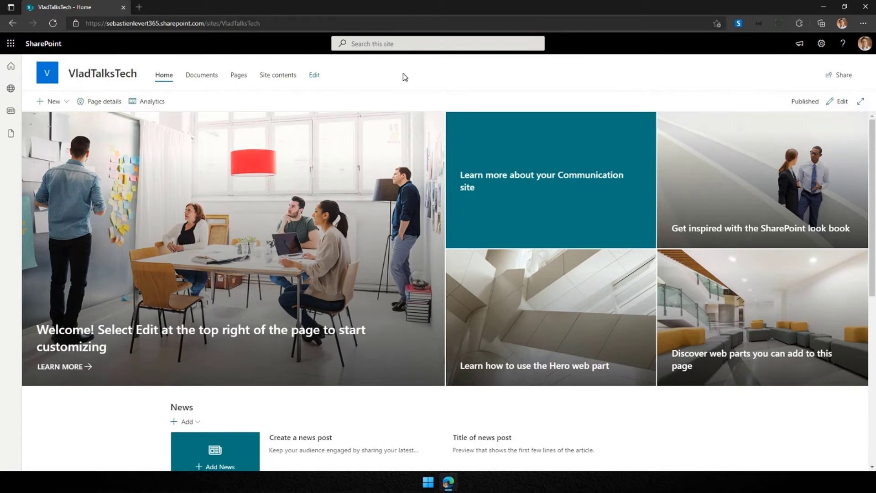
Create a news post on the site from the Visual template after previewing the Basic text template
{"action": "left_click", "coordinate": [61, 104]}
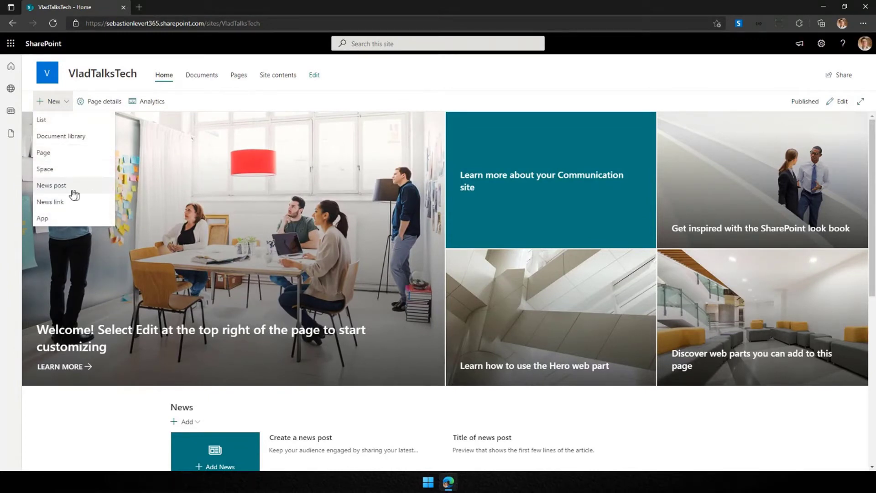
{"action": "left_click", "coordinate": [54, 187]}
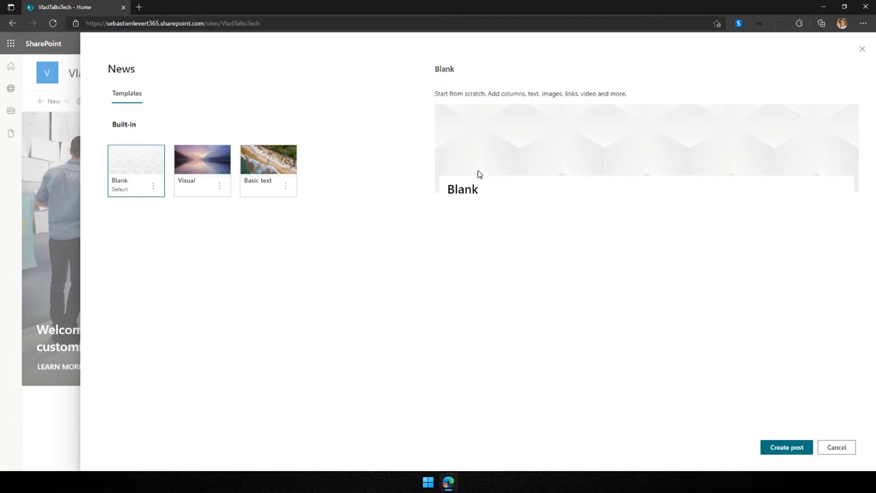
{"action": "left_click", "coordinate": [208, 171]}
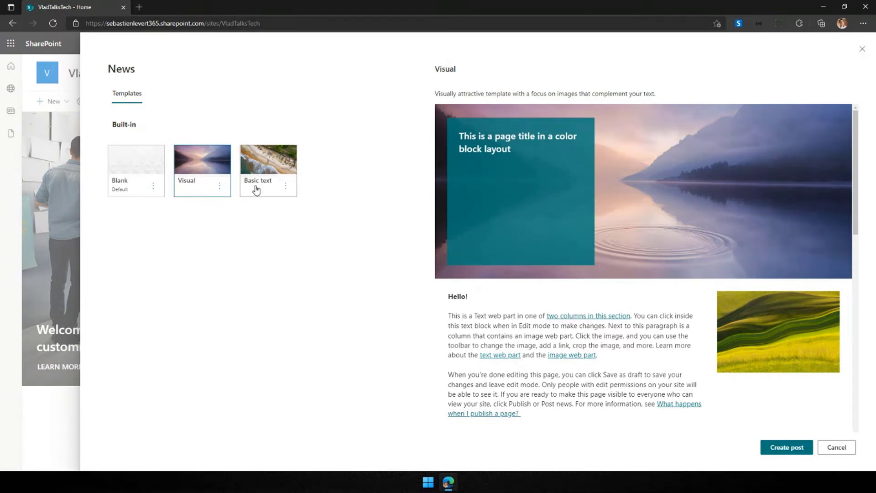
{"action": "left_click", "coordinate": [259, 164]}
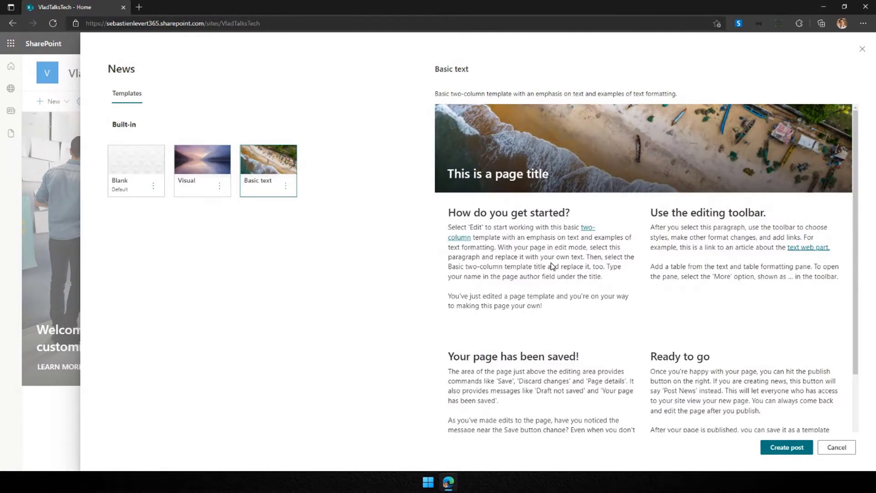
{"action": "left_click", "coordinate": [186, 162]}
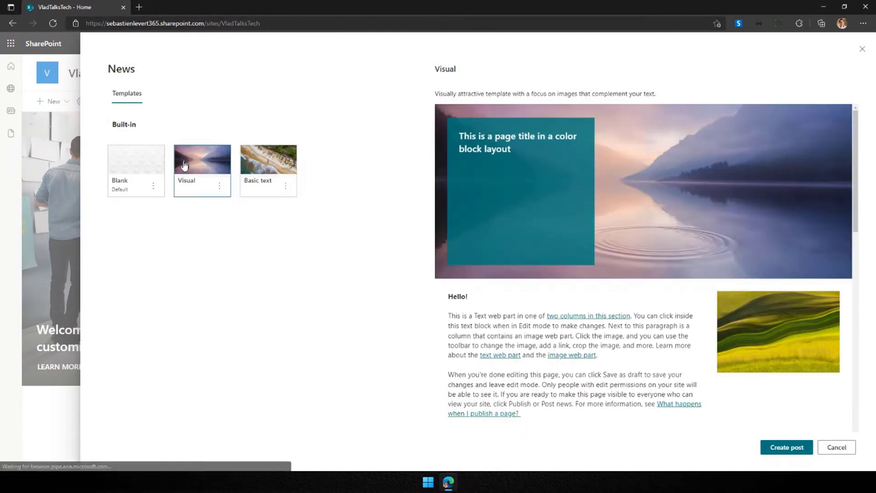
{"action": "left_click", "coordinate": [781, 448]}
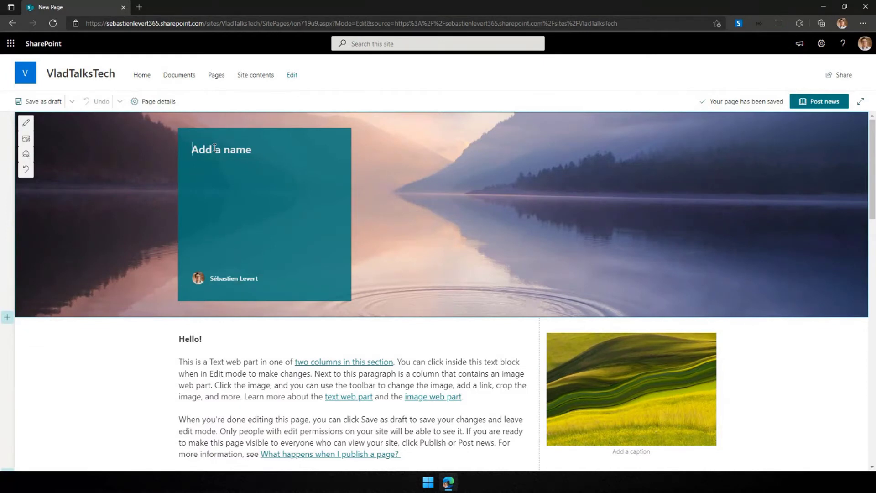
Title the news post "We are building new products!"
{"action": "left_click", "coordinate": [215, 148]}
{"action": "type", "text": "We "}
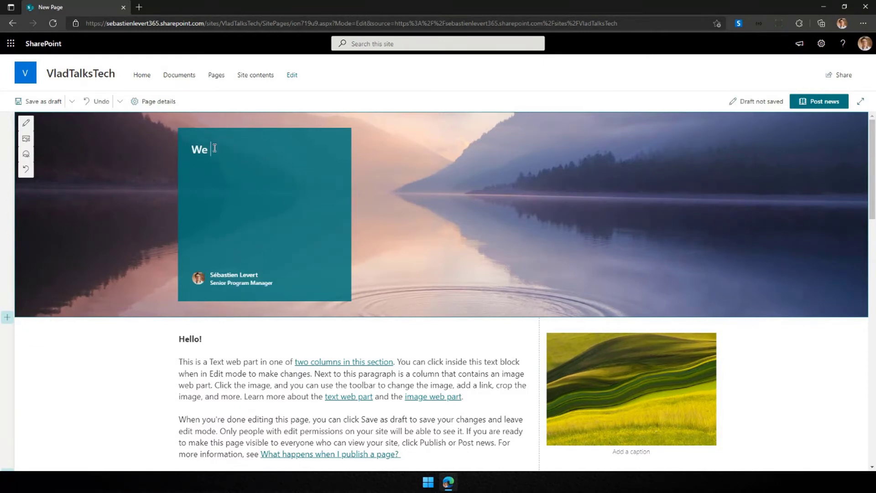
{"action": "type", "text": "are building new products!"}
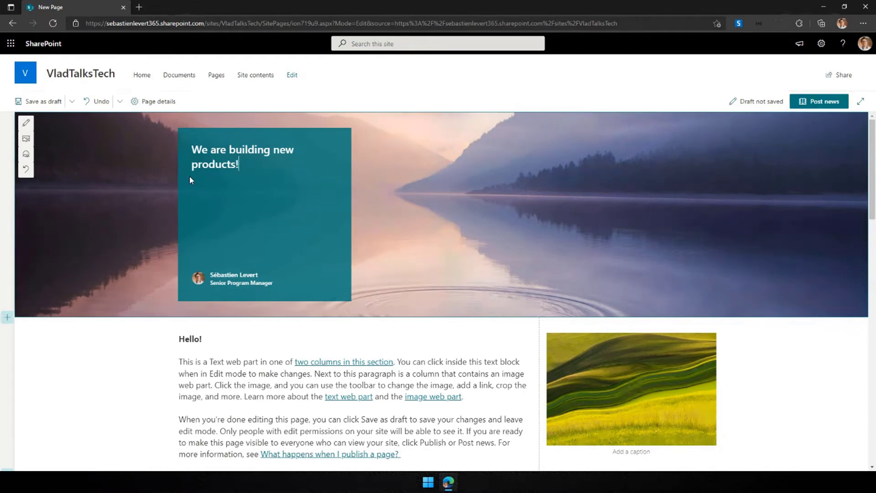
Replace the author shown in the post's title area with a colleague found by first name
{"action": "left_click", "coordinate": [235, 277]}
{"action": "left_click", "coordinate": [382, 231]}
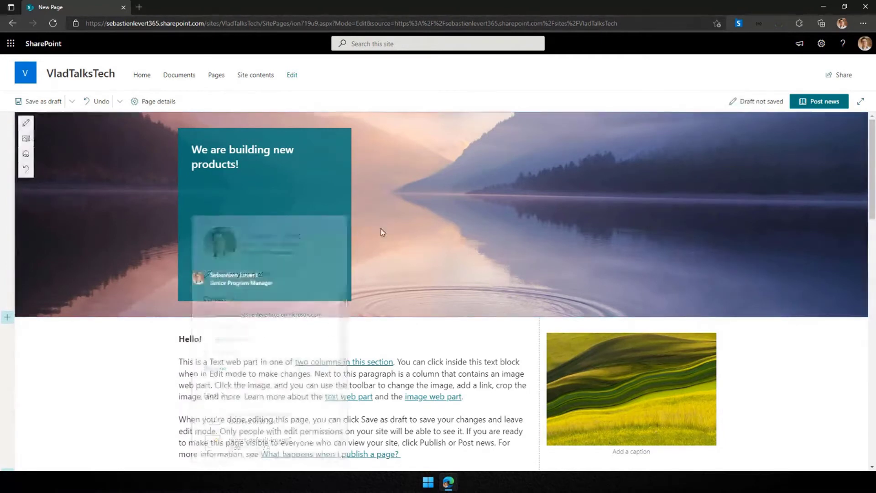
{"action": "left_click", "coordinate": [232, 369]}
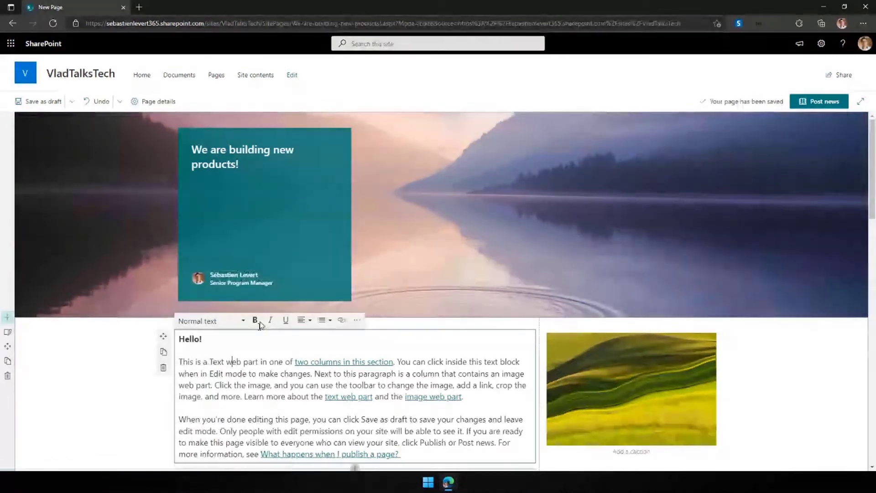
{"action": "left_click", "coordinate": [234, 278]}
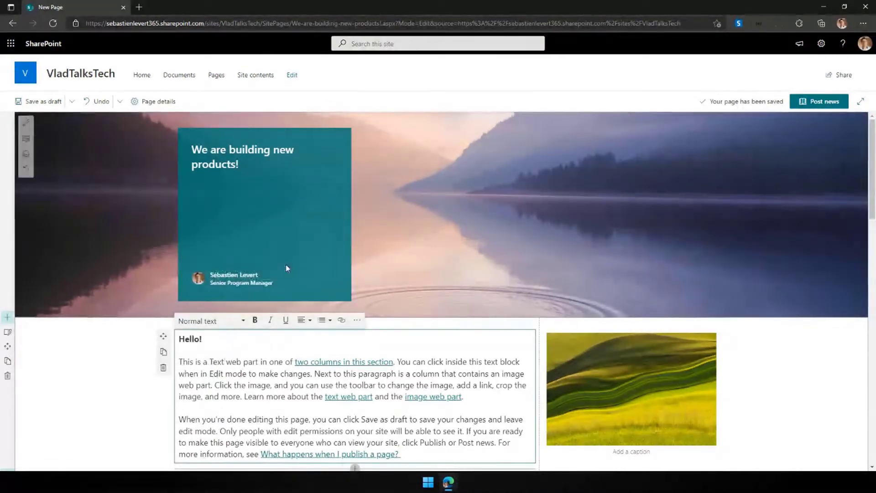
{"action": "left_click", "coordinate": [287, 278]}
{"action": "type", "text": "vlad"}
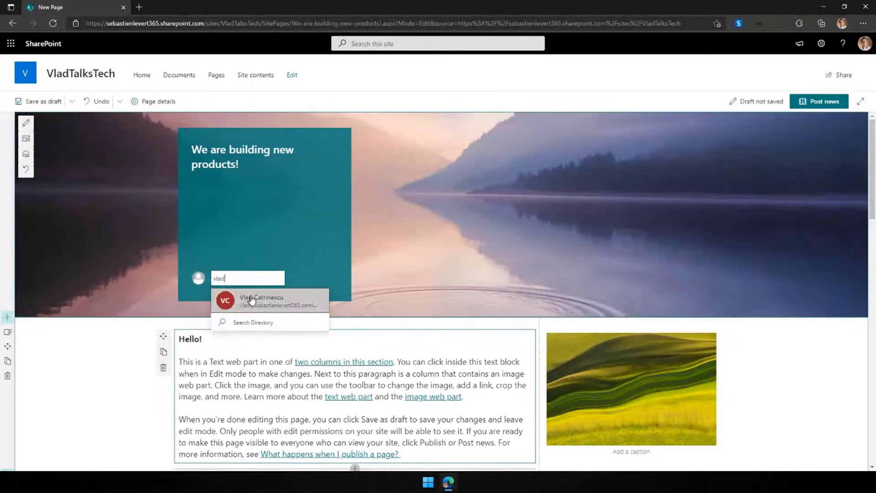
{"action": "left_click", "coordinate": [250, 300]}
{"action": "left_click", "coordinate": [201, 362]}
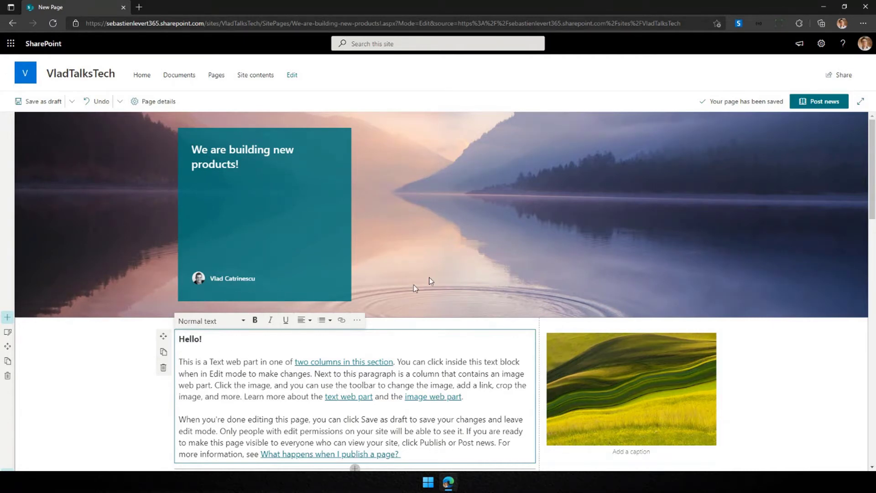
Replace the title area's background with the burgers photo found by searching the stock images for "product"
{"action": "mouse_move", "coordinate": [528, 214]}
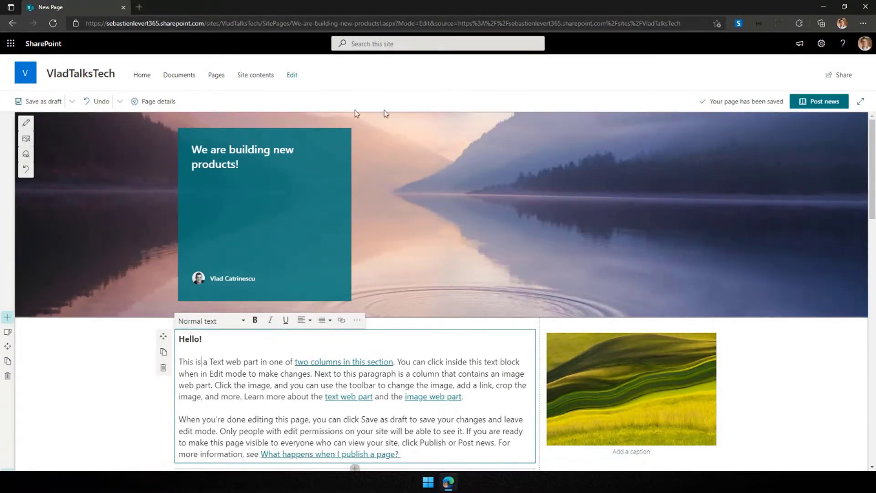
{"action": "left_click", "coordinate": [24, 141]}
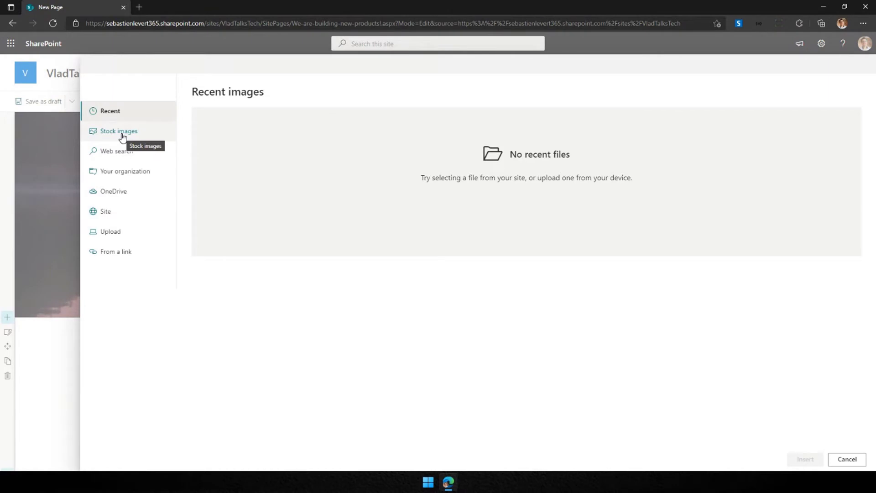
{"action": "left_click", "coordinate": [122, 135]}
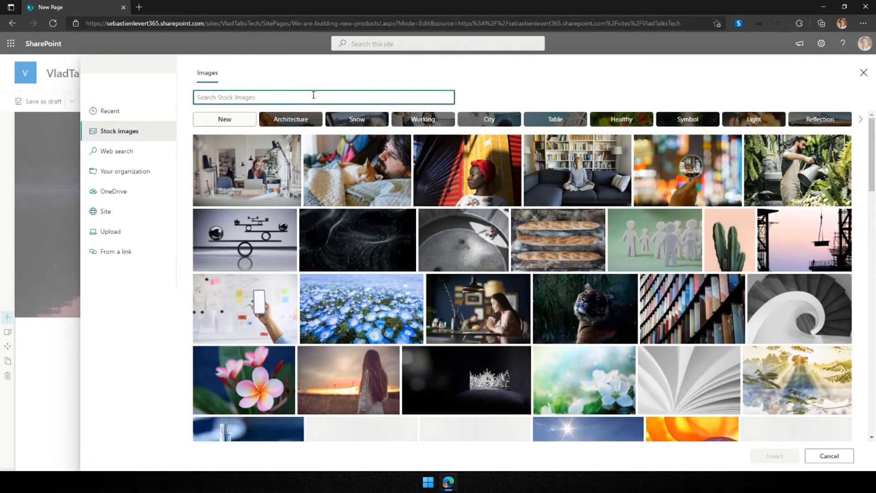
{"action": "type", "text": "product"}
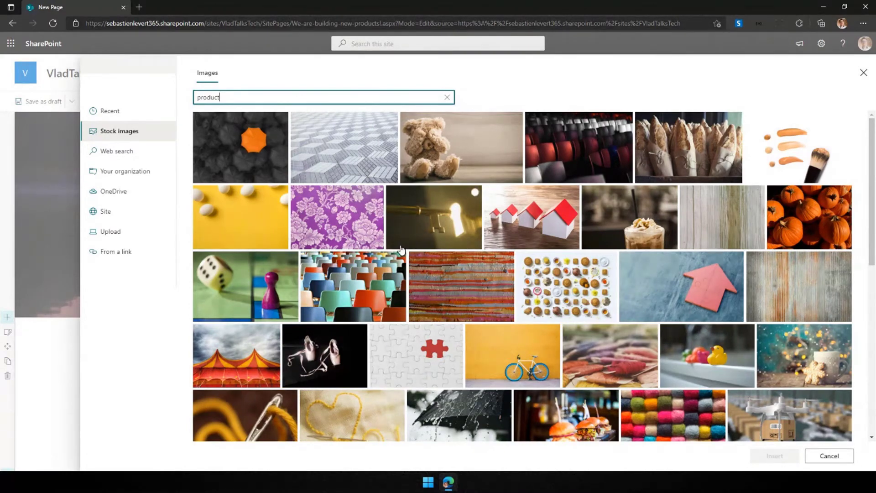
{"action": "scroll", "coordinate": [386, 235], "scroll_direction": "down", "scroll_amount": 2}
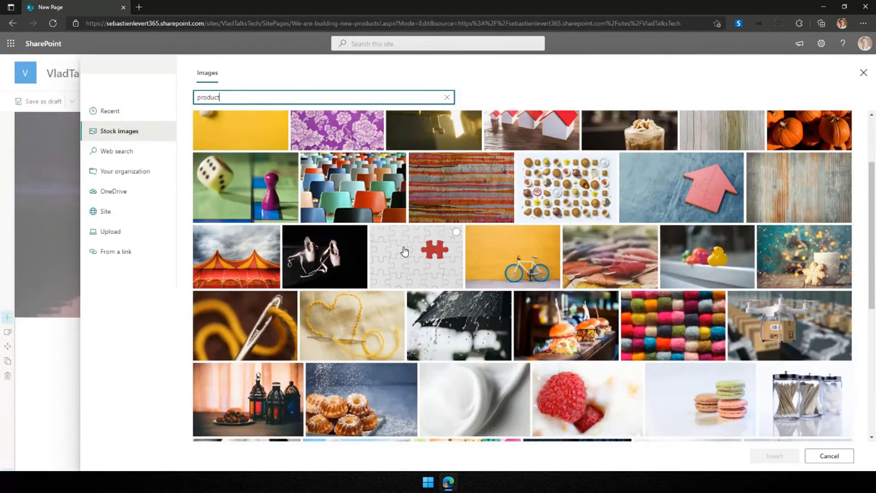
{"action": "scroll", "coordinate": [404, 242], "scroll_direction": "down", "scroll_amount": 2}
{"action": "left_click", "coordinate": [551, 237]}
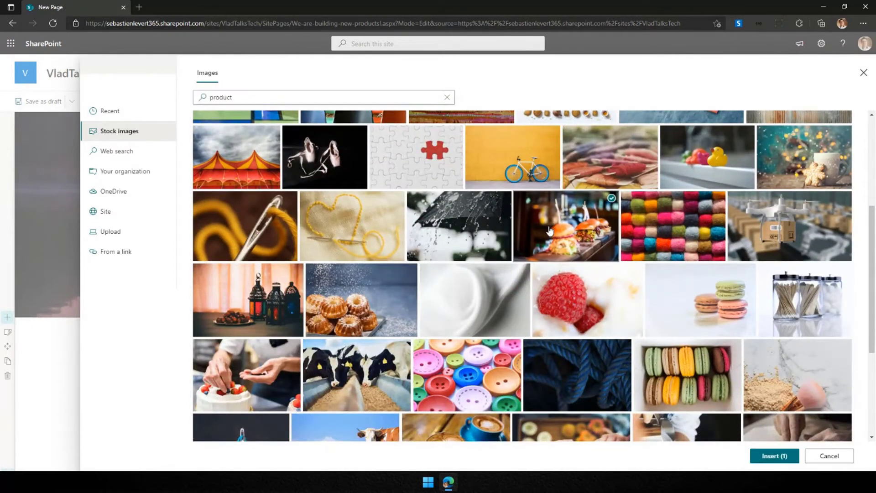
{"action": "left_click", "coordinate": [768, 457]}
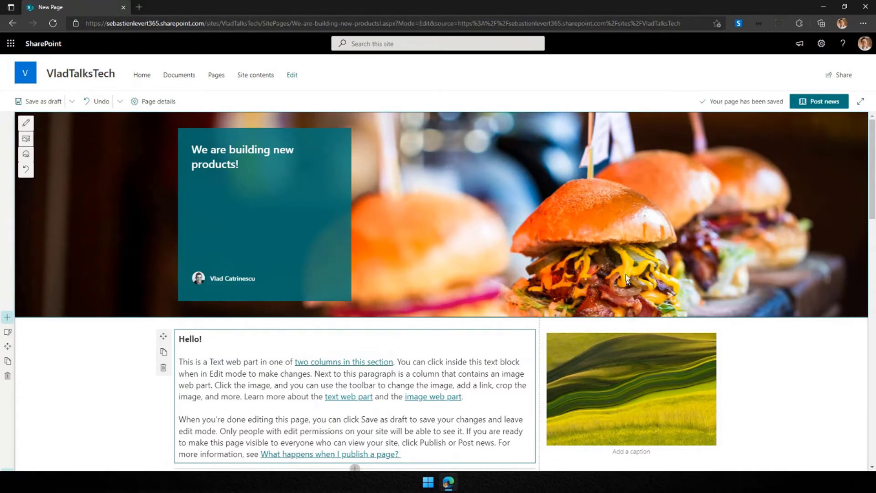
Move the focal point of the burger banner image slightly downward
{"action": "left_click", "coordinate": [26, 155]}
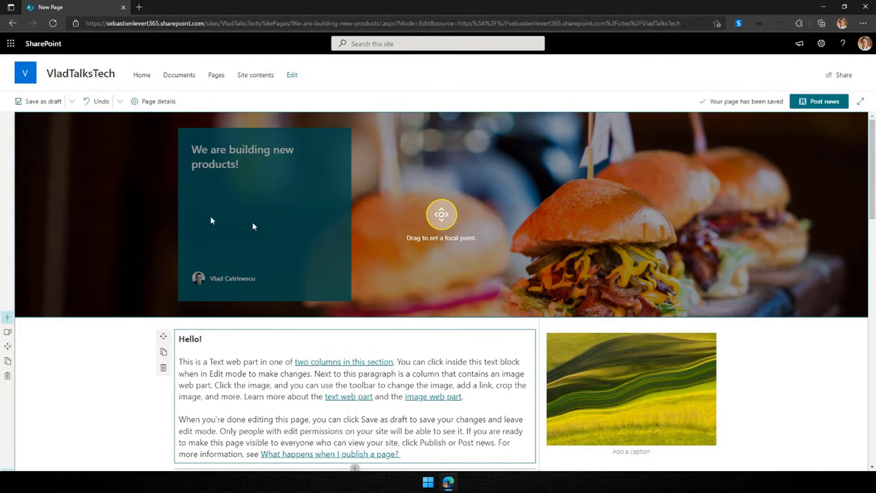
{"action": "left_click", "coordinate": [443, 216]}
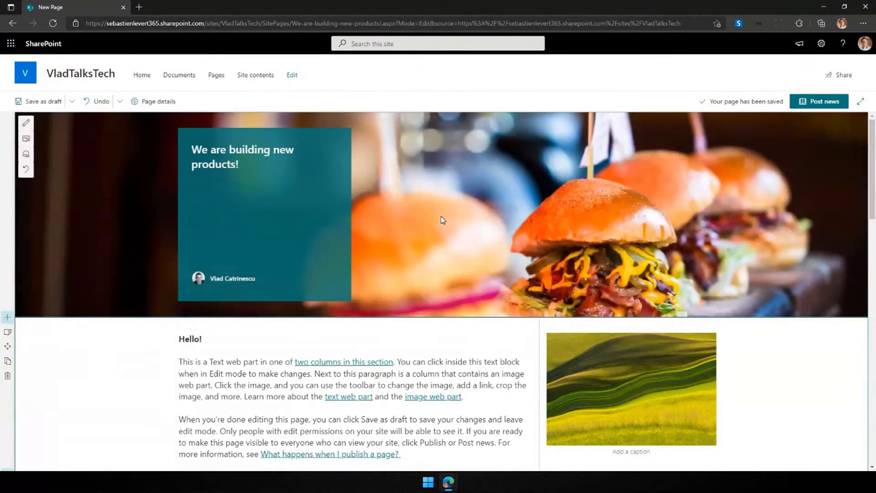
{"action": "left_click", "coordinate": [26, 155]}
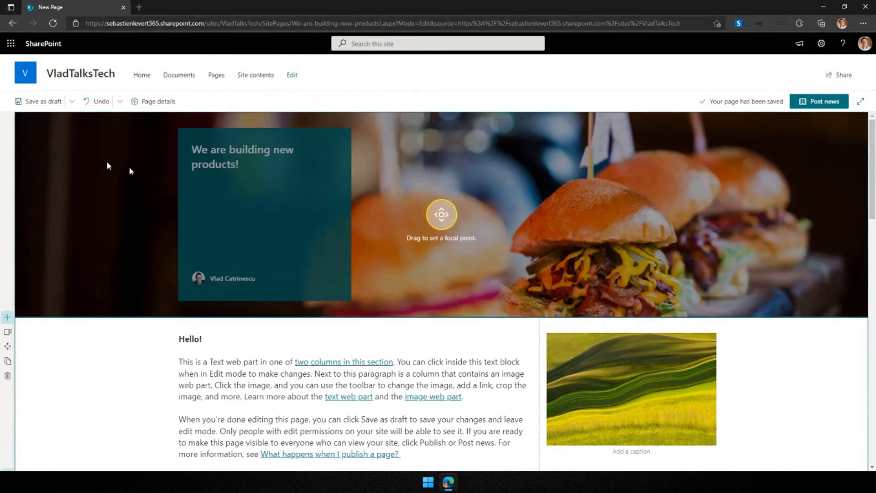
{"action": "left_click_drag", "start_coordinate": [440, 213], "coordinate": [436, 234]}
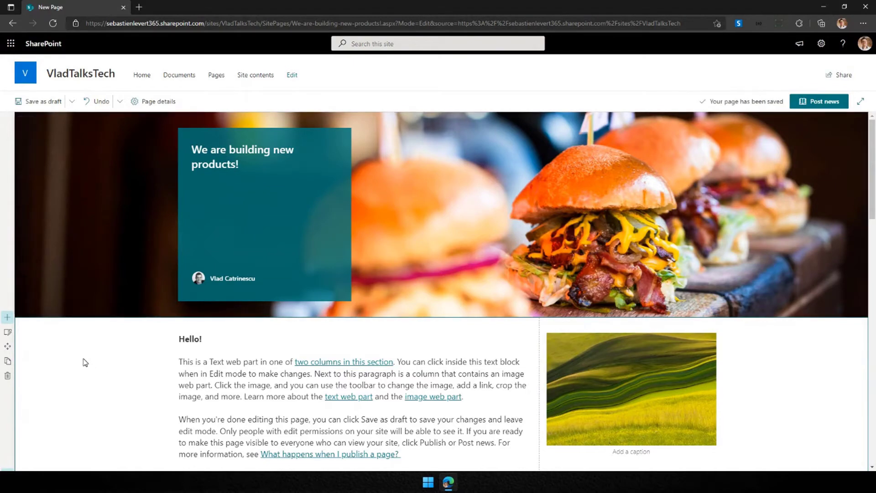
Look through the template's sections on the page, including the text web parts, full-width images and three-column image row
{"action": "scroll", "coordinate": [83, 368], "scroll_direction": "down", "scroll_amount": 5}
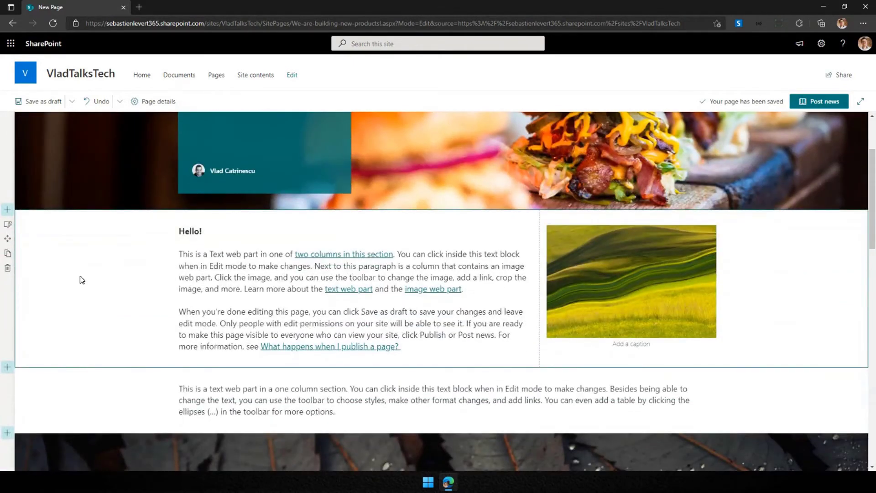
{"action": "scroll", "coordinate": [71, 254], "scroll_direction": "down", "scroll_amount": 10}
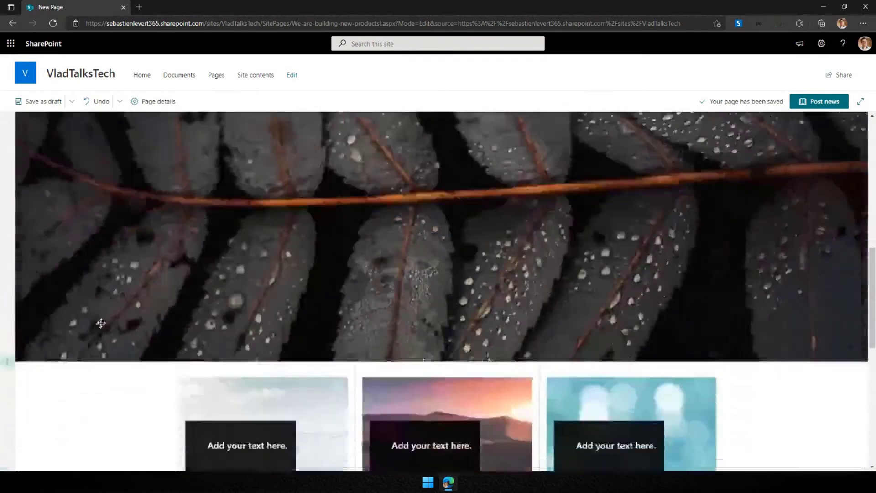
{"action": "scroll", "coordinate": [87, 313], "scroll_direction": "down", "scroll_amount": 5}
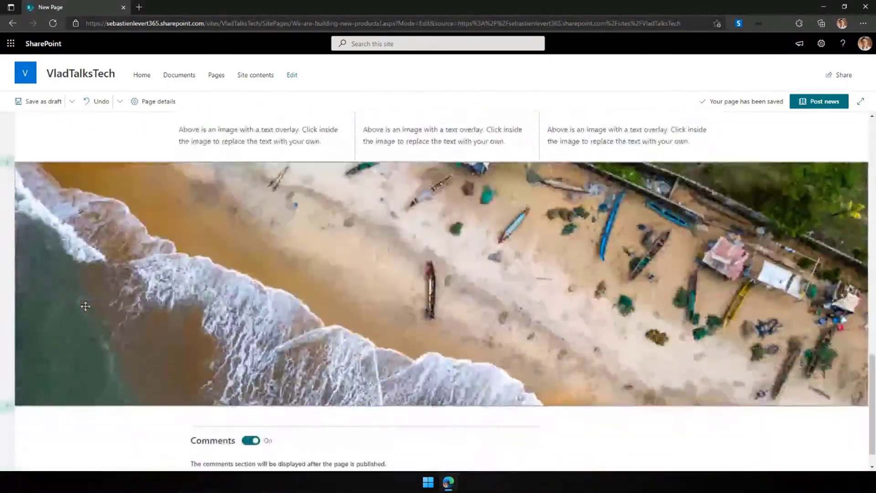
{"action": "scroll", "coordinate": [123, 310], "scroll_direction": "up", "scroll_amount": 7}
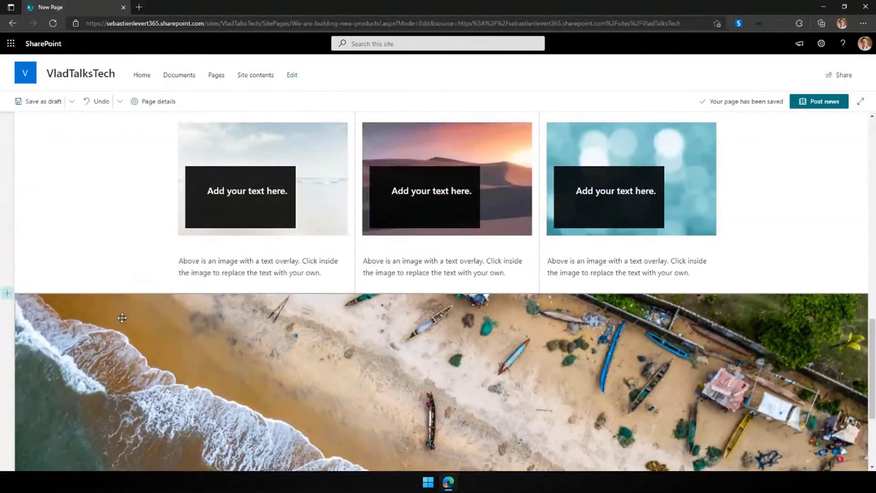
{"action": "scroll", "coordinate": [115, 313], "scroll_direction": "up", "scroll_amount": 12}
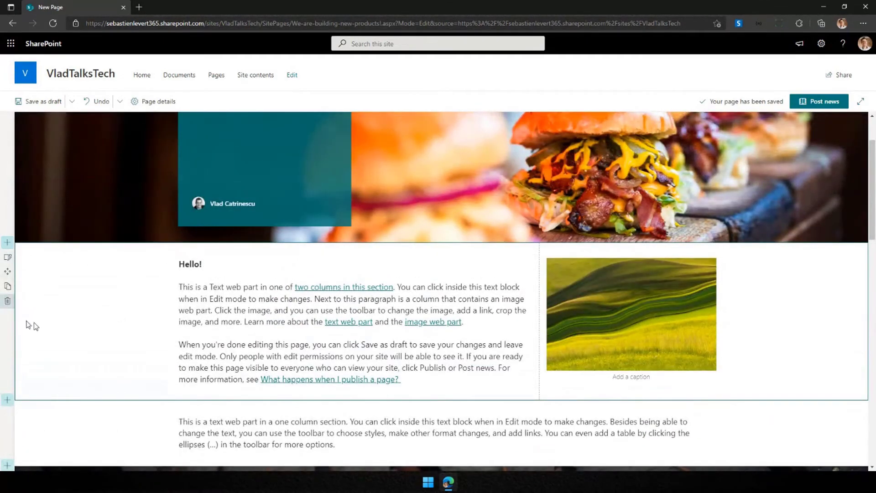
{"action": "scroll", "coordinate": [64, 318], "scroll_direction": "down", "scroll_amount": 2}
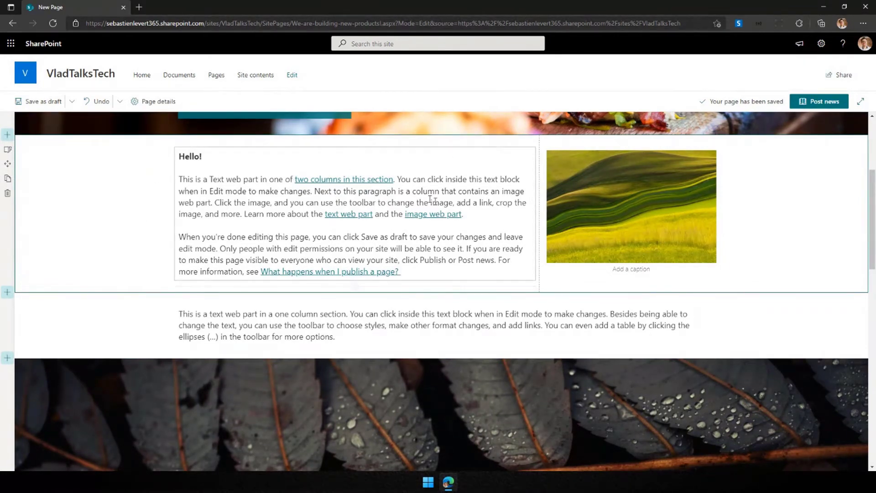
{"action": "scroll", "coordinate": [411, 274], "scroll_direction": "down", "scroll_amount": 1}
{"action": "left_click", "coordinate": [214, 263]}
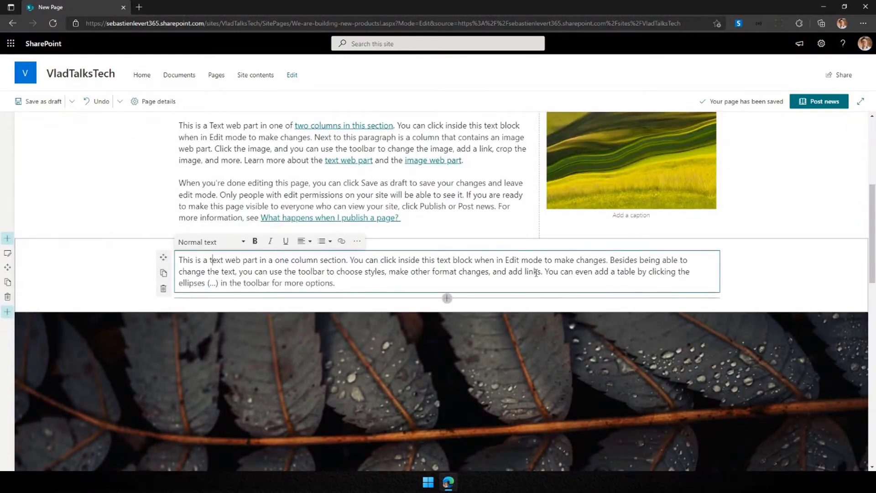
{"action": "scroll", "coordinate": [391, 260], "scroll_direction": "down", "scroll_amount": 3}
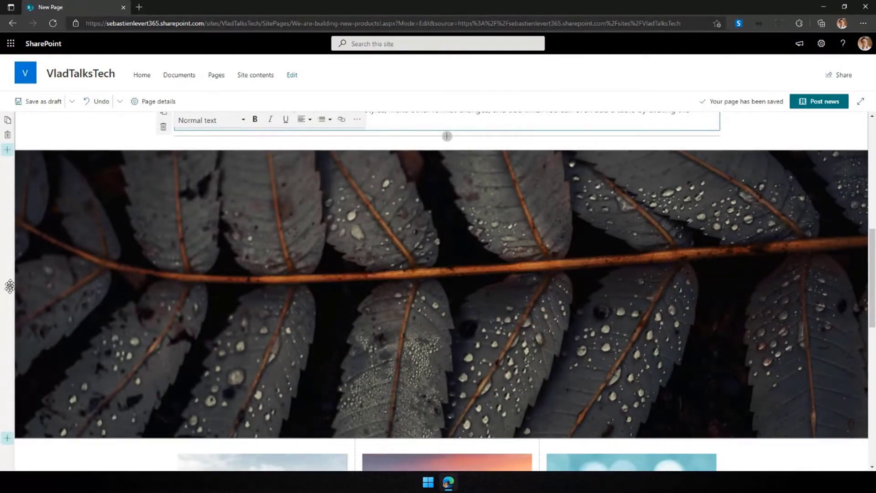
{"action": "scroll", "coordinate": [303, 217], "scroll_direction": "down", "scroll_amount": 6}
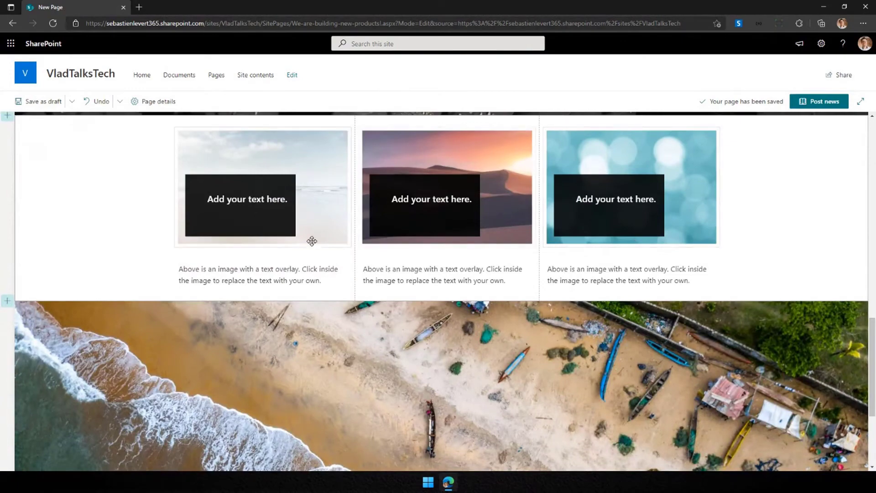
{"action": "scroll", "coordinate": [267, 260], "scroll_direction": "up", "scroll_amount": 4}
{"action": "scroll", "coordinate": [269, 257], "scroll_direction": "up", "scroll_amount": 7}
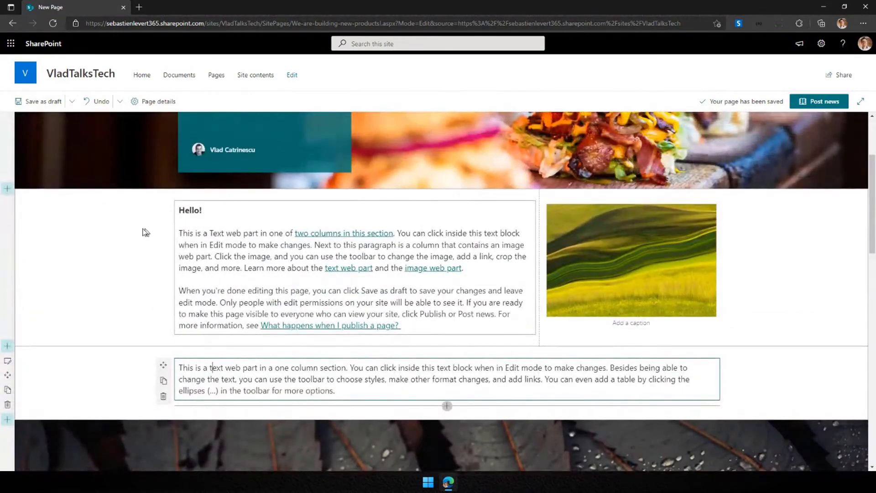
Set the layout of the section containing the "Hello!" text to Two columns, trying Three columns along the way
{"action": "left_click", "coordinate": [122, 229]}
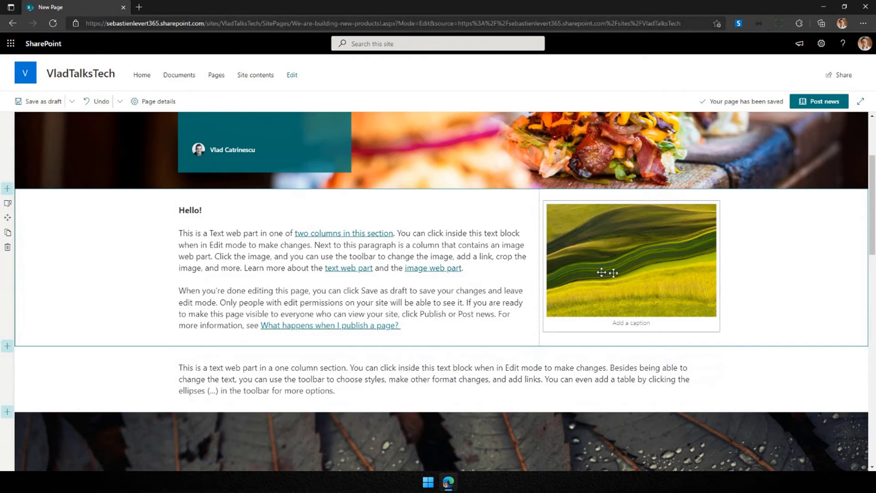
{"action": "left_click", "coordinate": [7, 203]}
{"action": "left_click", "coordinate": [800, 132]}
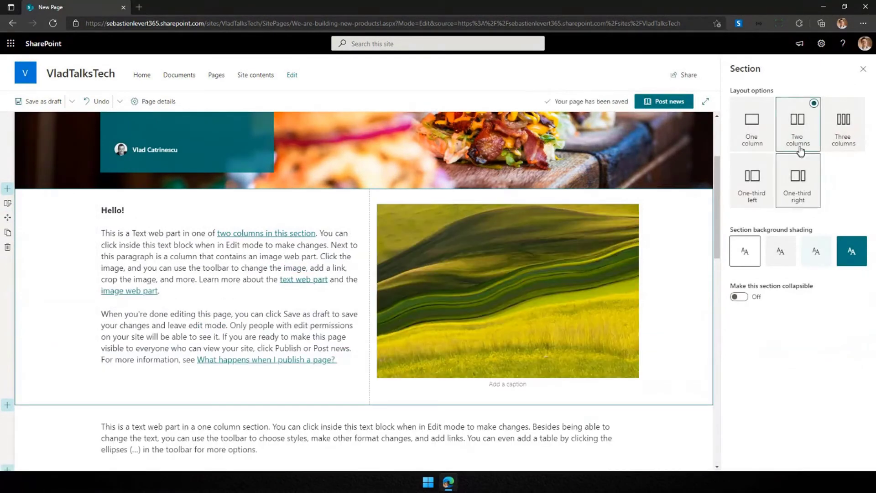
{"action": "left_click", "coordinate": [839, 140]}
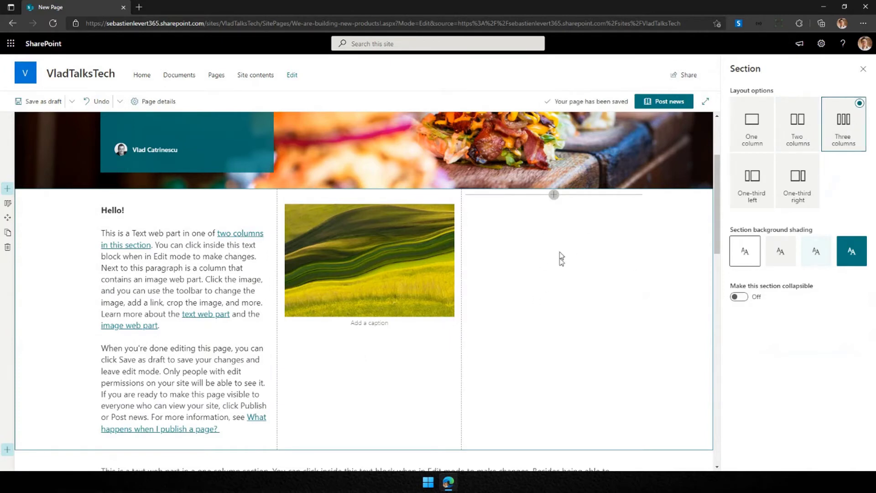
{"action": "left_click", "coordinate": [797, 134]}
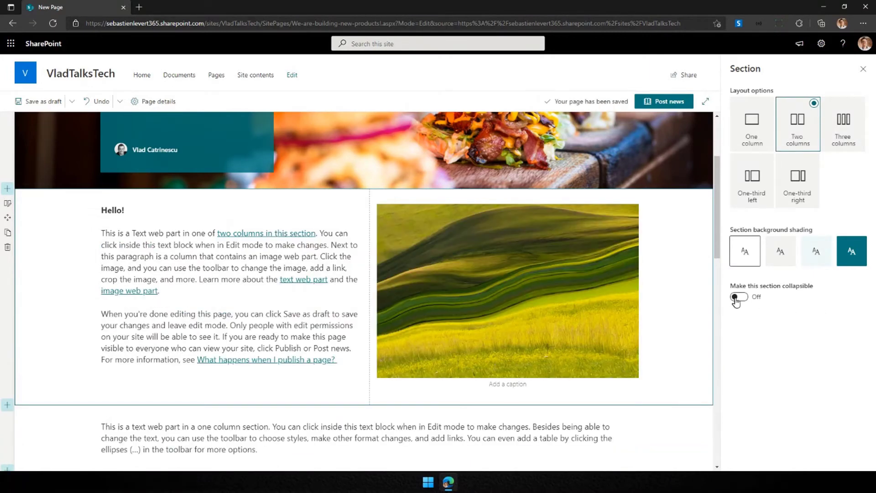
{"action": "left_click", "coordinate": [863, 69]}
Delete the two placeholder paragraphs under the "Hello!" heading in the text web part
{"action": "left_click", "coordinate": [275, 233]}
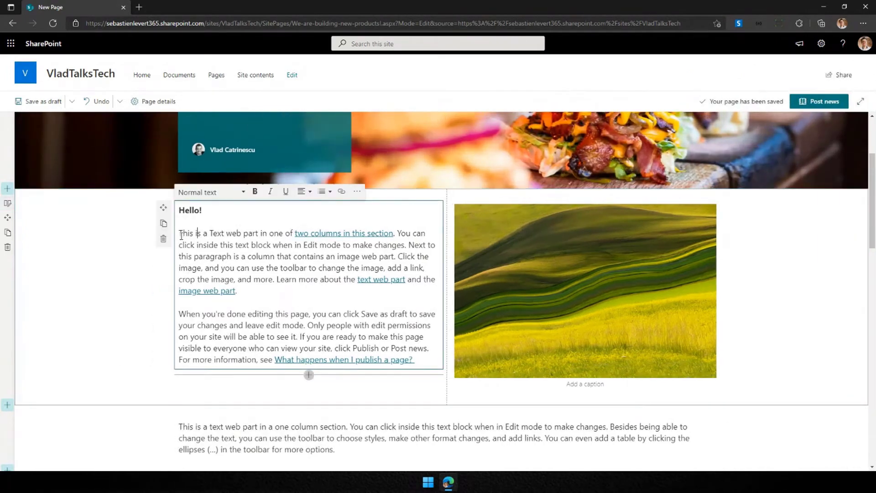
{"action": "left_click_drag", "start_coordinate": [179, 233], "coordinate": [413, 363]}
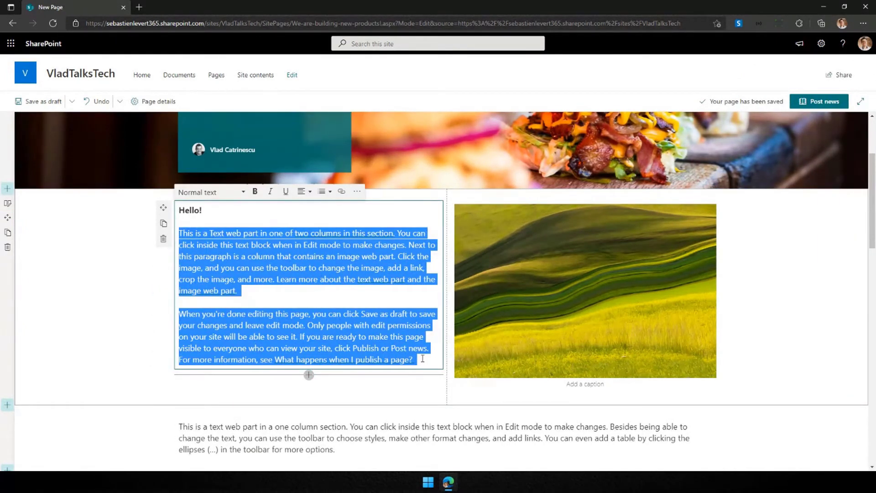
{"action": "key", "text": "Delete"}
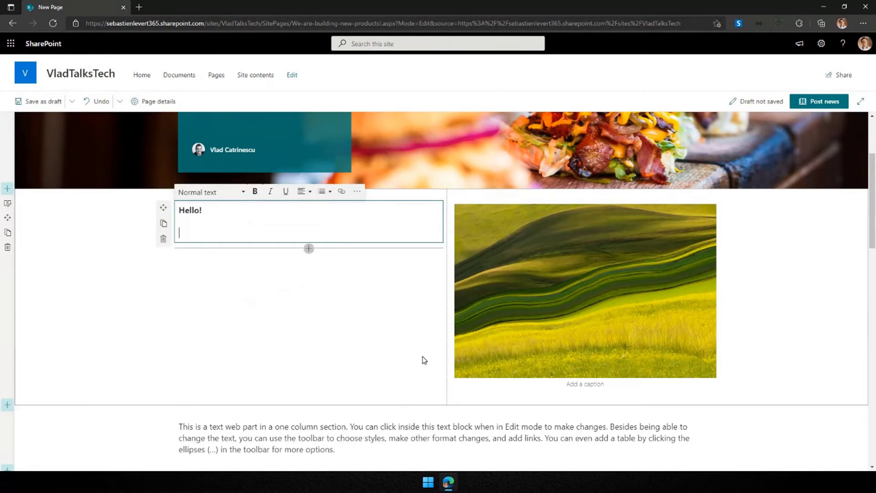
Add the text "We are happy to announce the new burger products!" under the "Hello!" heading
{"action": "type", "text": "We are happy to announce the"}
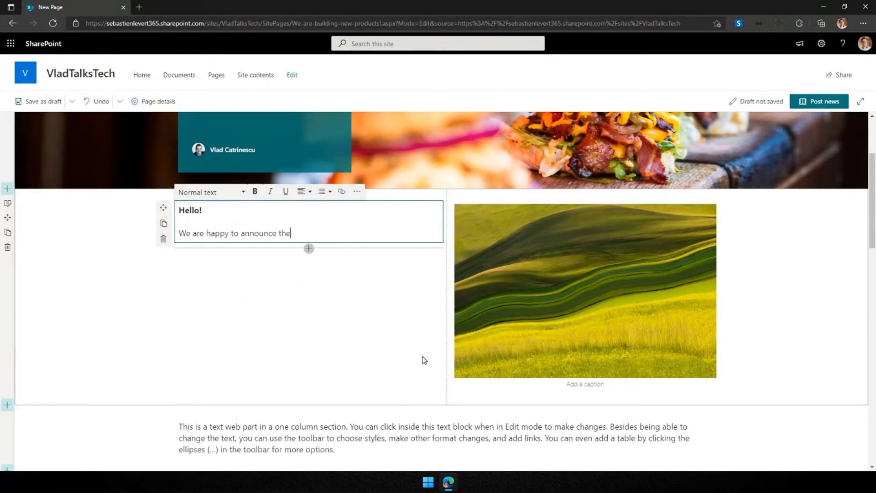
{"action": "type", "text": " new burger products!"}
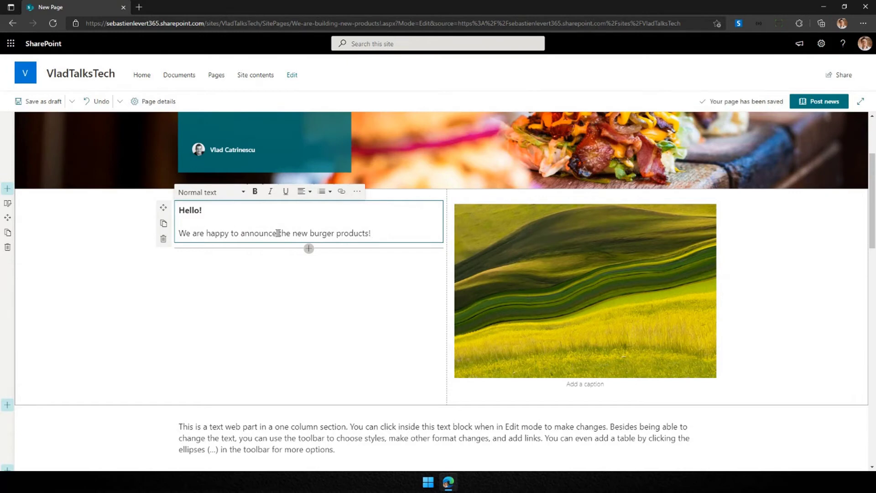
Look at the available text styles for the word "burger" and open the full text and table formatting options
{"action": "left_click_drag", "start_coordinate": [334, 233], "coordinate": [311, 234]}
{"action": "left_click", "coordinate": [242, 192]}
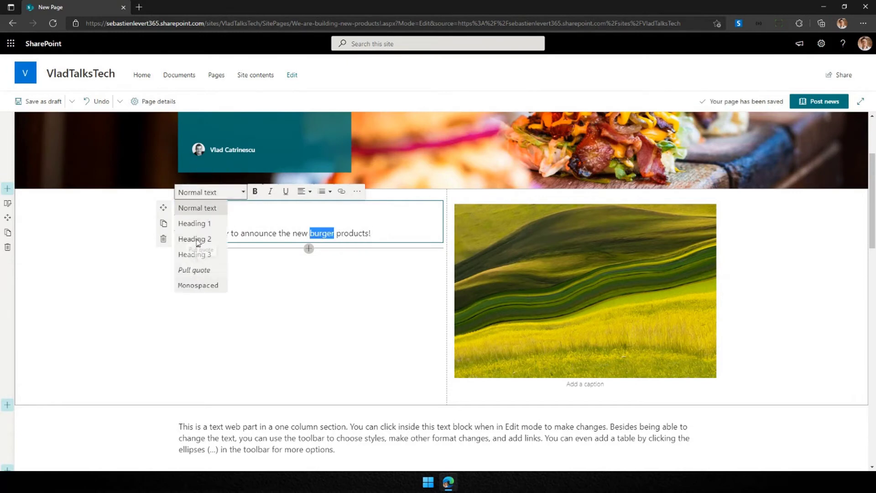
{"action": "left_click", "coordinate": [298, 224]}
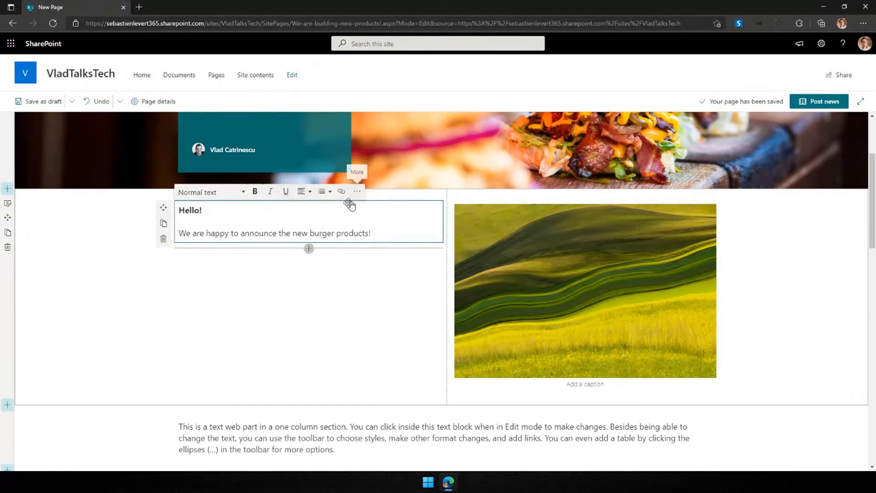
{"action": "double_click", "coordinate": [323, 233]}
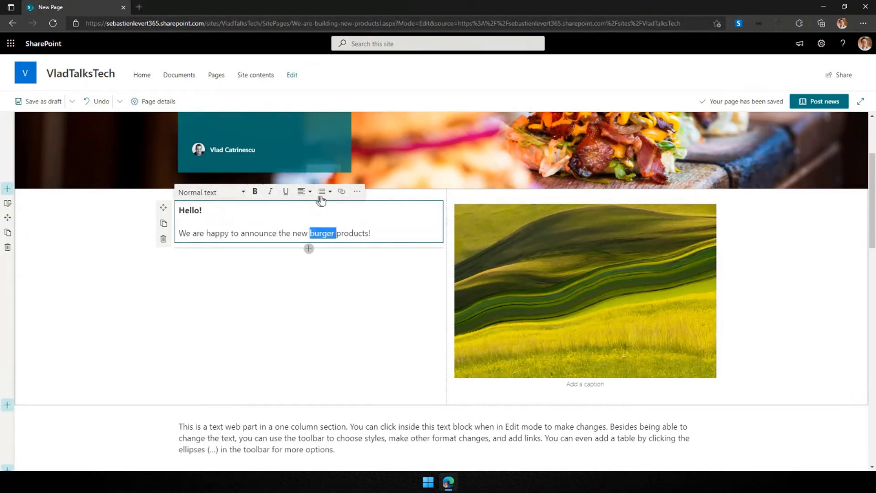
{"action": "left_click", "coordinate": [357, 192]}
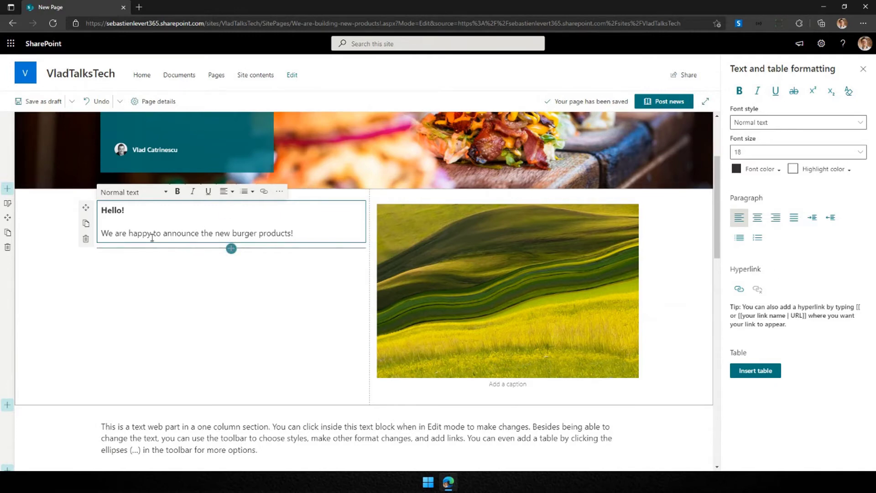
Add the sentence "We are happy because :" after the burger products announcement in the text web part
{"action": "left_click", "coordinate": [299, 233]}
{"action": "type", "text": "We are happy beca"}
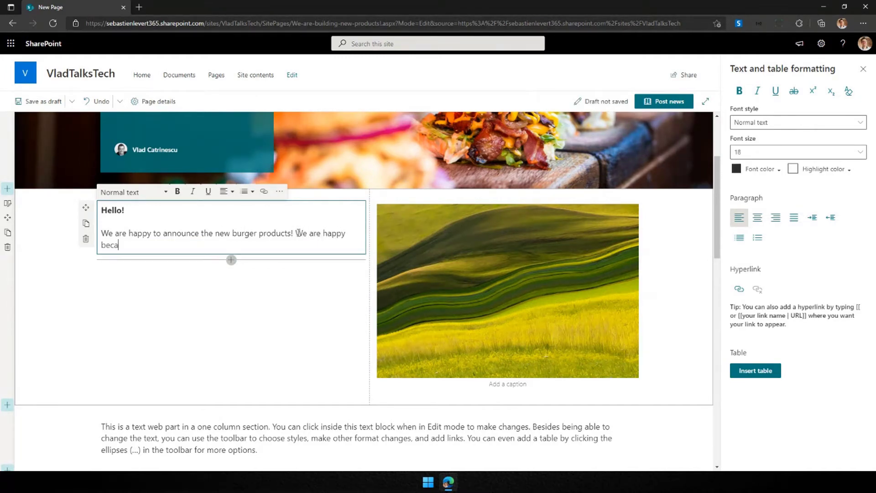
{"action": "type", "text": "yse"}
{"action": "key", "text": "BackSpace"}
{"action": "key", "text": "BackSpace"}
{"action": "key", "text": "BackSpace"}
{"action": "type", "text": "use :"}
{"action": "key", "text": "Return"}
{"action": "key", "text": "Return"}
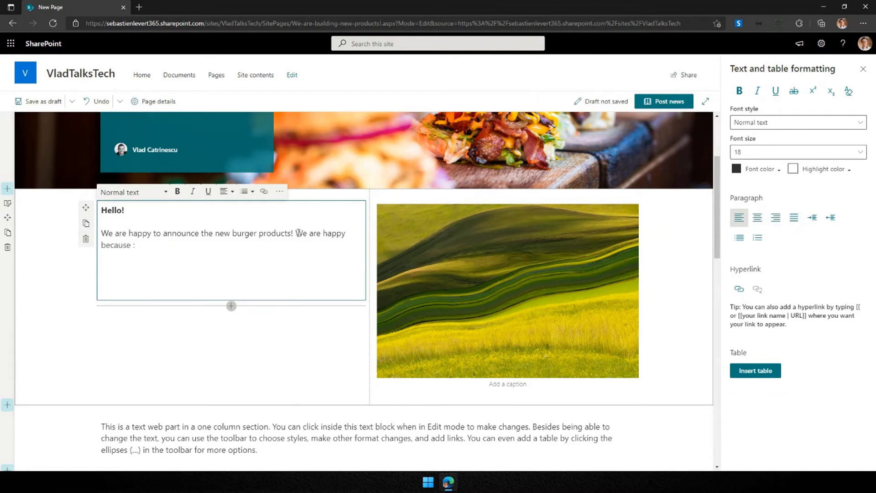
Add a numbered list below it with "It's great", "It will be delicious" and a third item about a person who adores burgers
{"action": "key", "text": "BackSpace"}
{"action": "key", "text": "BackSpace"}
{"action": "left_click", "coordinate": [757, 238]}
{"action": "type", "text": "It's great"}
{"action": "key", "text": "Return"}
{"action": "type", "text": "It will be delicious"}
{"action": "key", "text": "Return"}
{"action": "type", "text": "Val"}
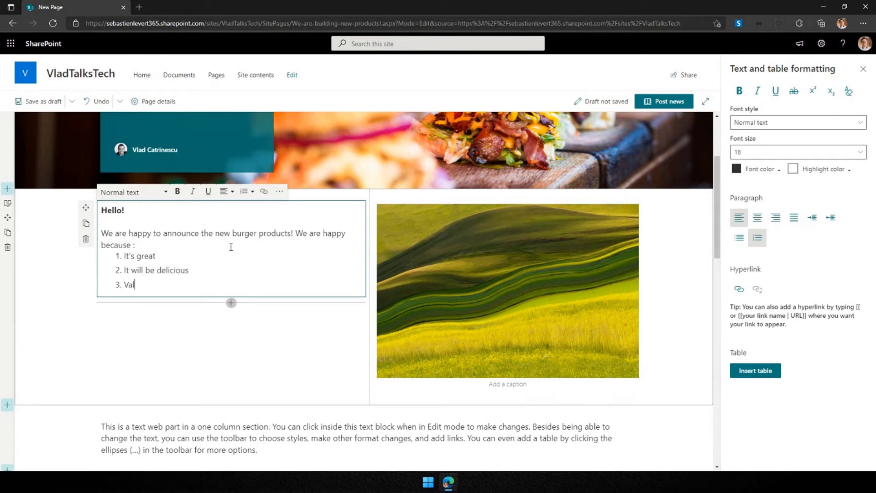
{"action": "key", "text": "BackSpace"}
{"action": "type", "text": "lad adores burgers!"}
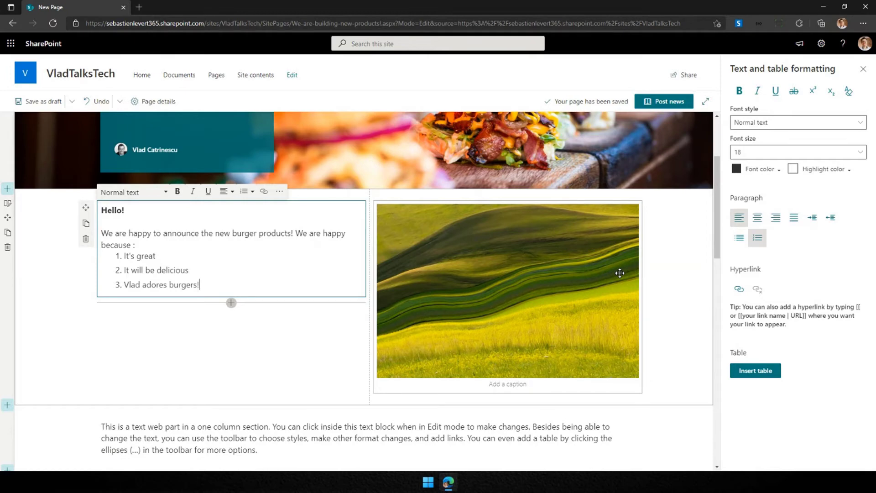
Replace the green landscape image beside the text with the stock image of small burgers on a dark surface, searching for "burger"
{"action": "left_click", "coordinate": [469, 274]}
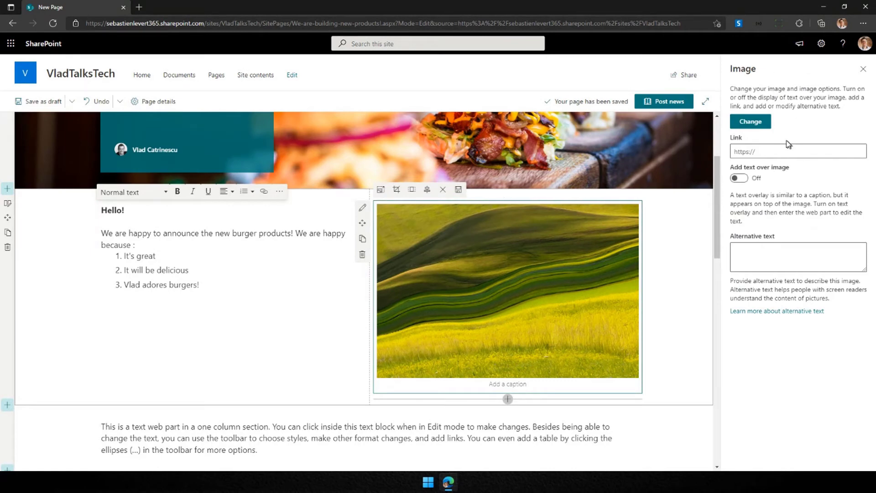
{"action": "left_click", "coordinate": [749, 122]}
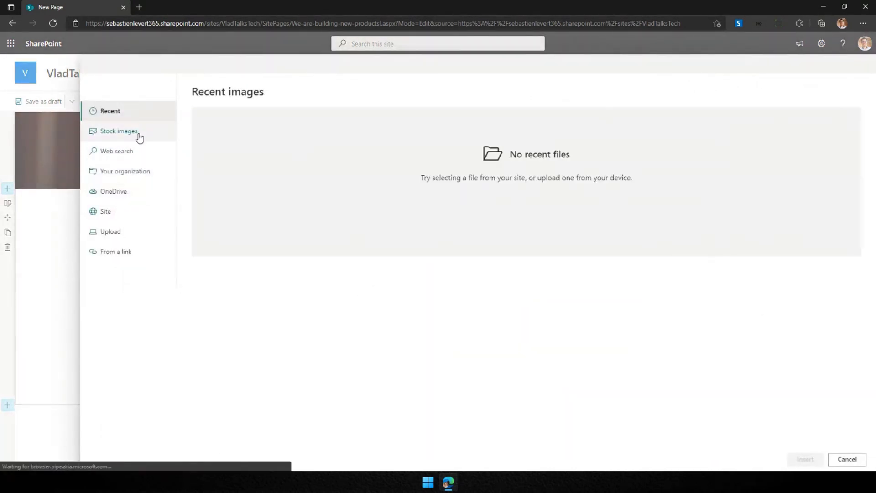
{"action": "left_click", "coordinate": [140, 133]}
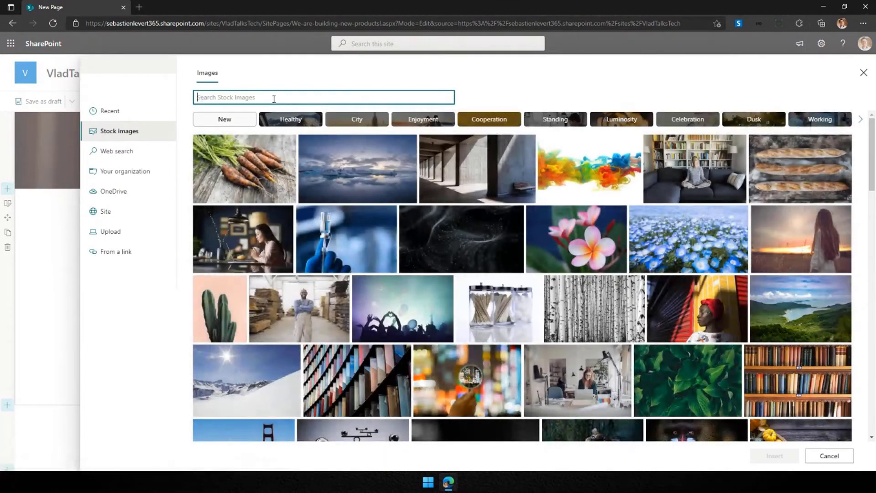
{"action": "type", "text": "bugfer"}
{"action": "key", "text": "BackSpace"}
{"action": "key", "text": "BackSpace"}
{"action": "key", "text": "BackSpace"}
{"action": "key", "text": "BackSpace"}
{"action": "type", "text": "rger"}
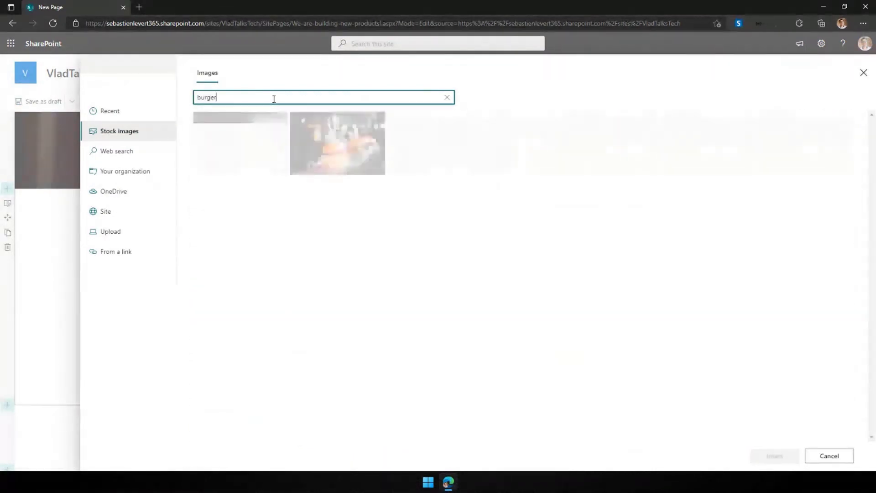
{"action": "left_click", "coordinate": [280, 151]}
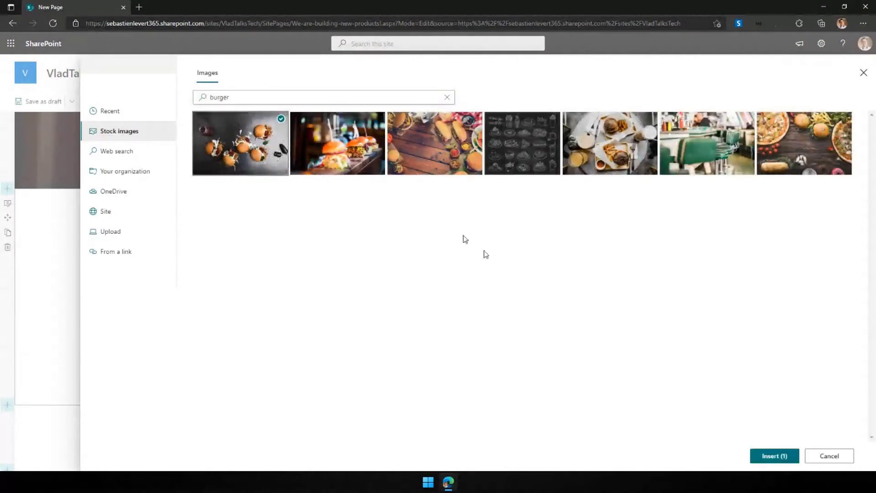
{"action": "left_click", "coordinate": [777, 459]}
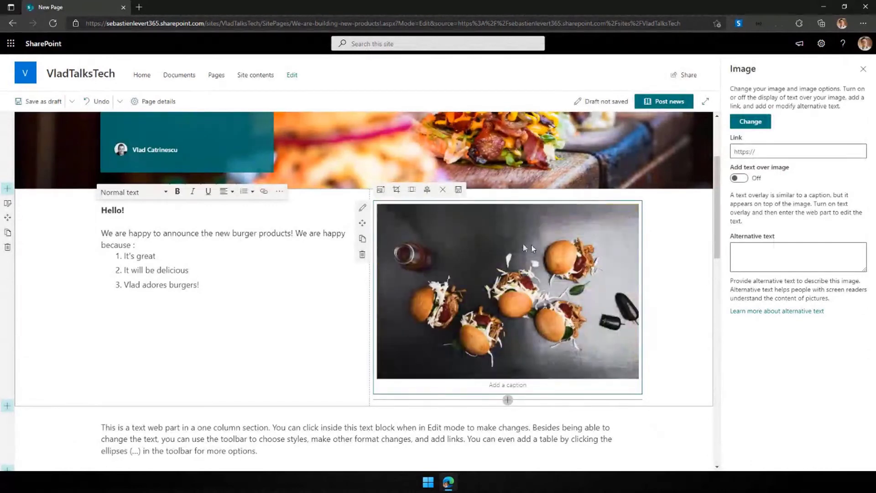
Turn on text over the burger image and enter "Our burgers are coming!" as both its alternative text and its overlay text
{"action": "left_click", "coordinate": [738, 178]}
{"action": "left_click", "coordinate": [755, 249]}
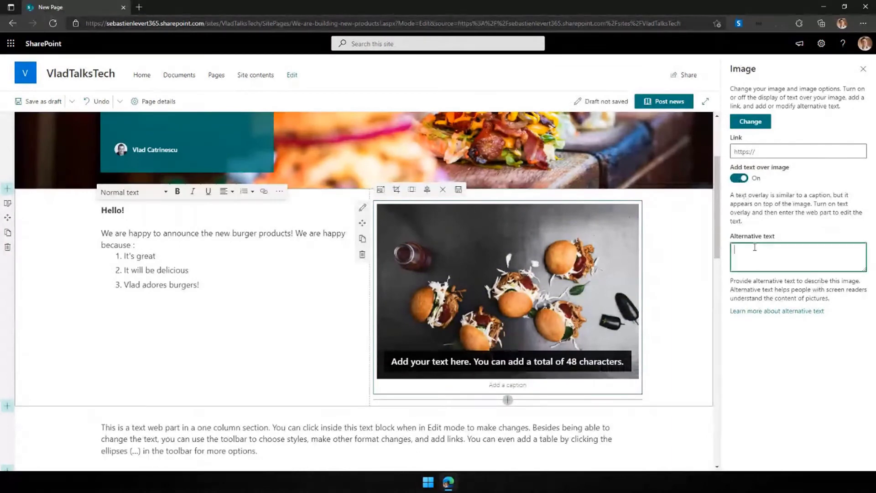
{"action": "type", "text": "Our burgers are coming!"}
{"action": "left_click", "coordinate": [772, 402]}
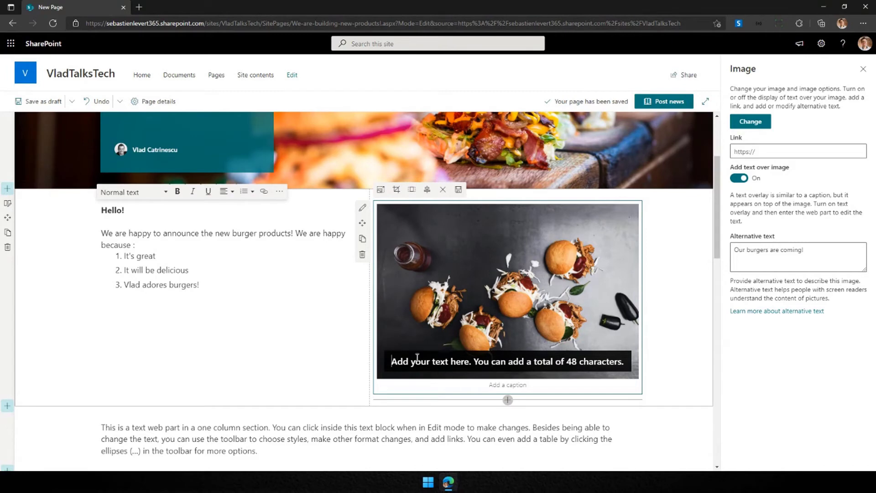
{"action": "type", "text": "Our "}
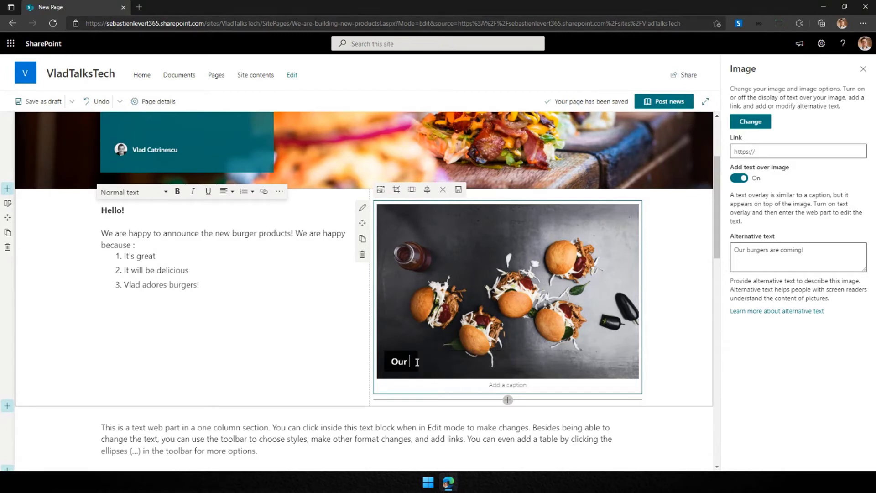
{"action": "type", "text": "burgers are coming!"}
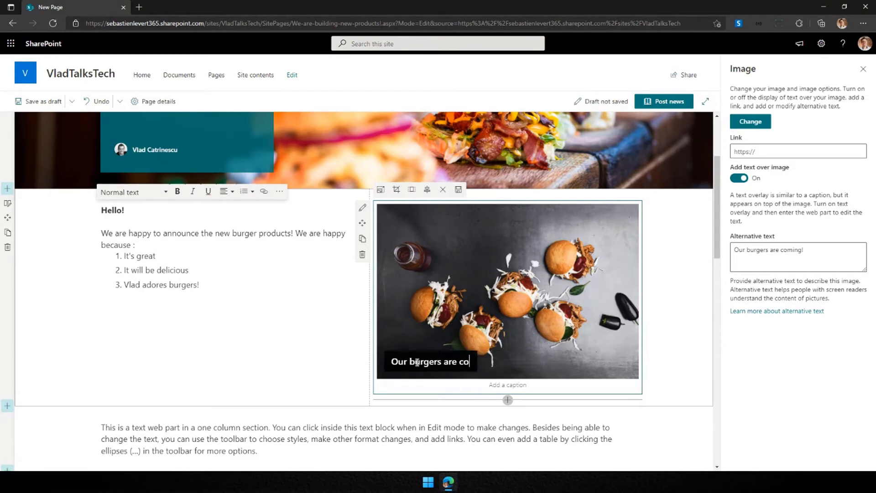
{"action": "left_click", "coordinate": [665, 298]}
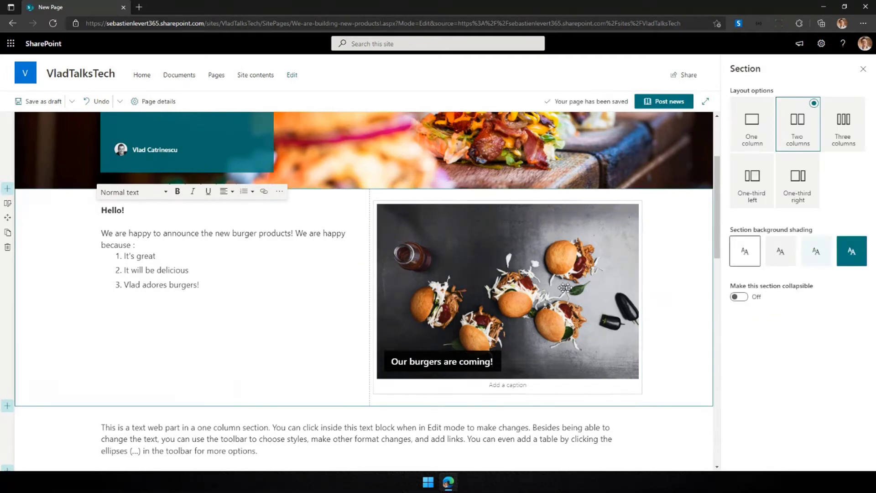
Crop the burger image slightly on all sides, save the crop and close the properties pane
{"action": "left_click", "coordinate": [504, 285]}
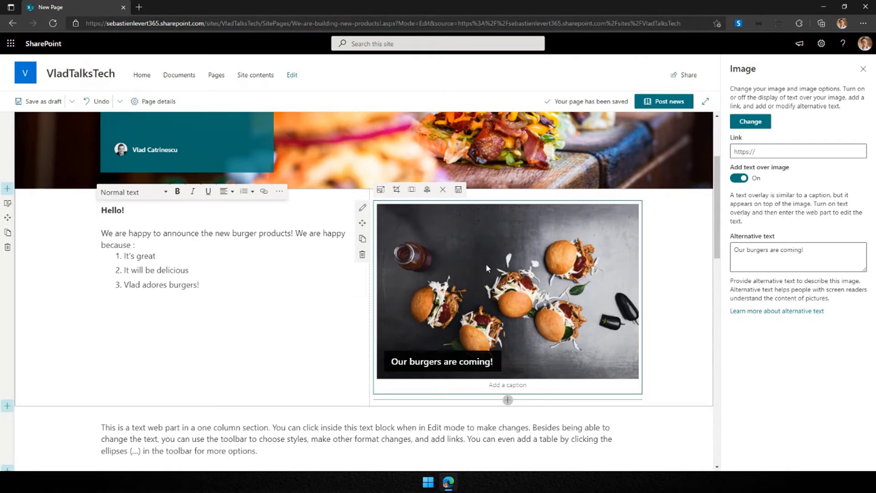
{"action": "left_click", "coordinate": [397, 191]}
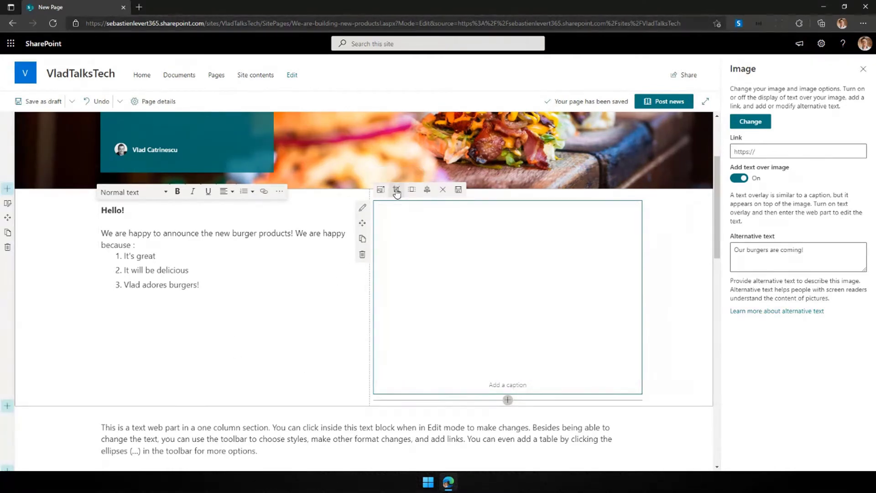
{"action": "left_click", "coordinate": [397, 190]}
{"action": "left_click_drag", "start_coordinate": [637, 207], "coordinate": [613, 237]}
{"action": "left_click_drag", "start_coordinate": [378, 377], "coordinate": [392, 361]}
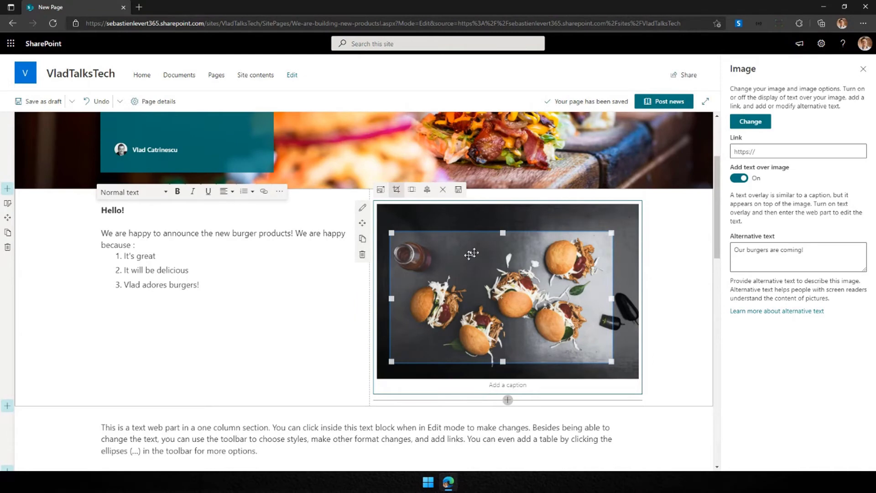
{"action": "left_click", "coordinate": [458, 190]}
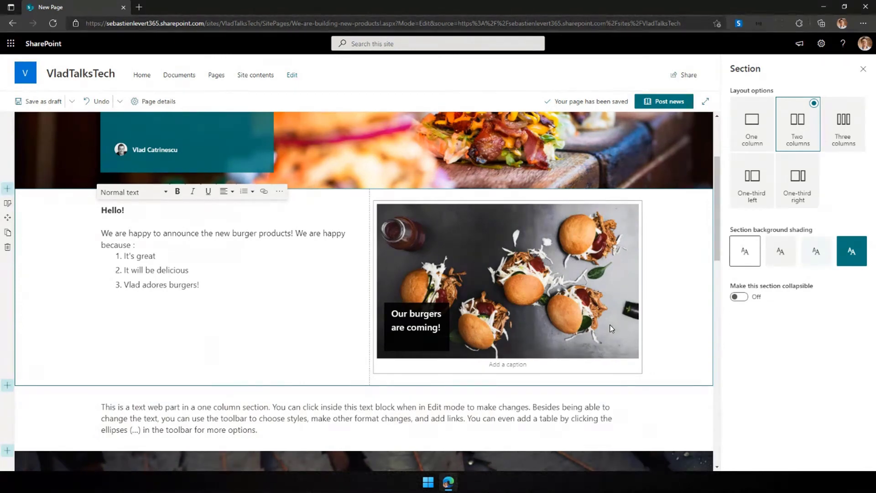
{"action": "left_click", "coordinate": [863, 68]}
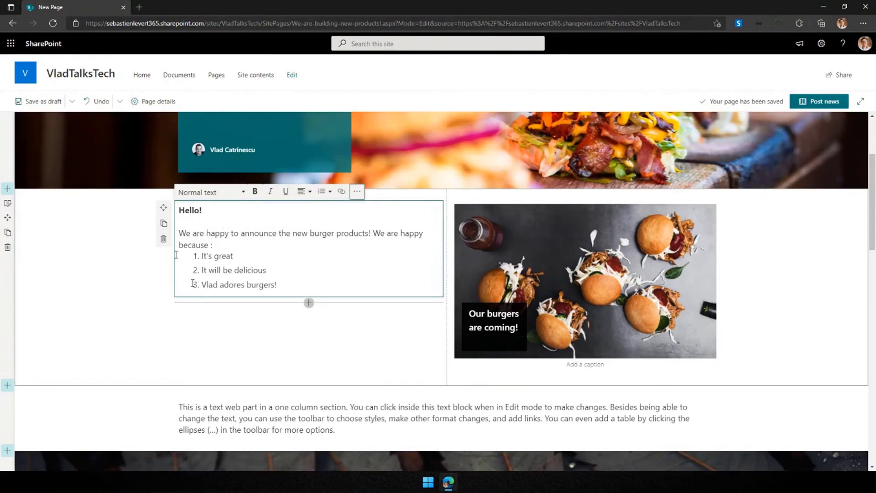
Move the one-column placeholder text section above the "Hello!" section, then delete that section
{"action": "scroll", "coordinate": [593, 292], "scroll_direction": "down", "scroll_amount": 1}
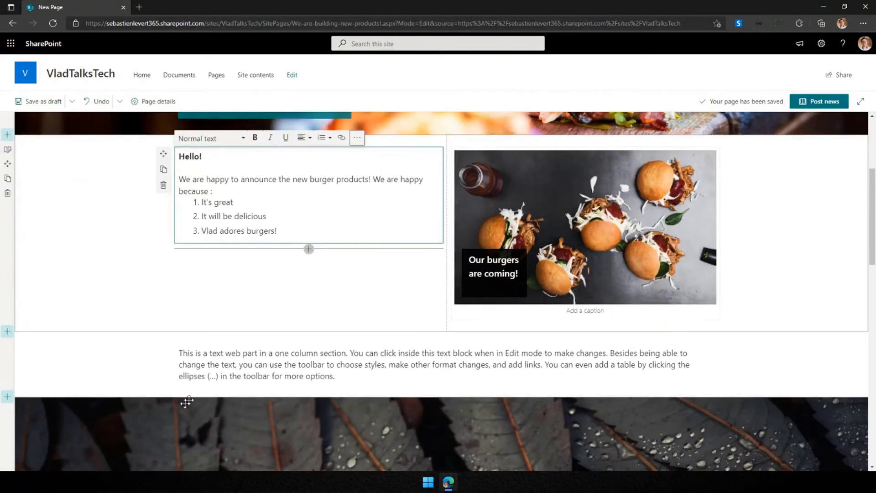
{"action": "left_click", "coordinate": [243, 366]}
{"action": "left_click", "coordinate": [86, 358]}
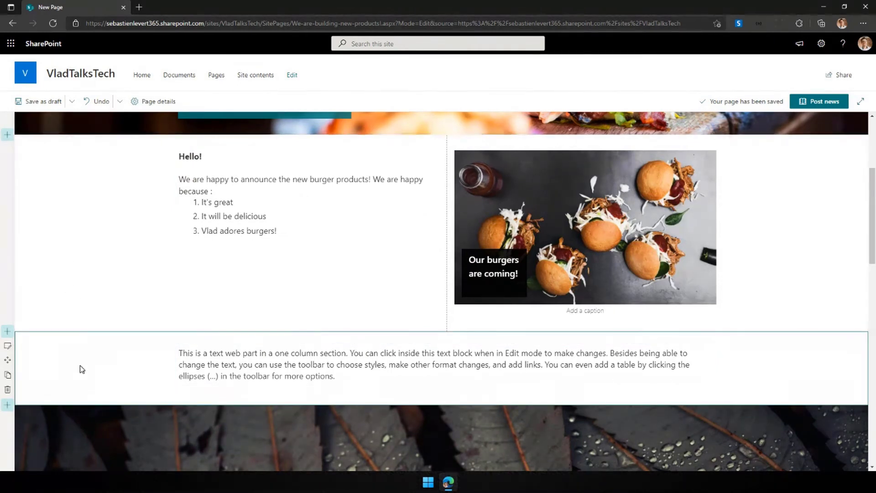
{"action": "left_click_drag", "start_coordinate": [9, 358], "coordinate": [33, 220]}
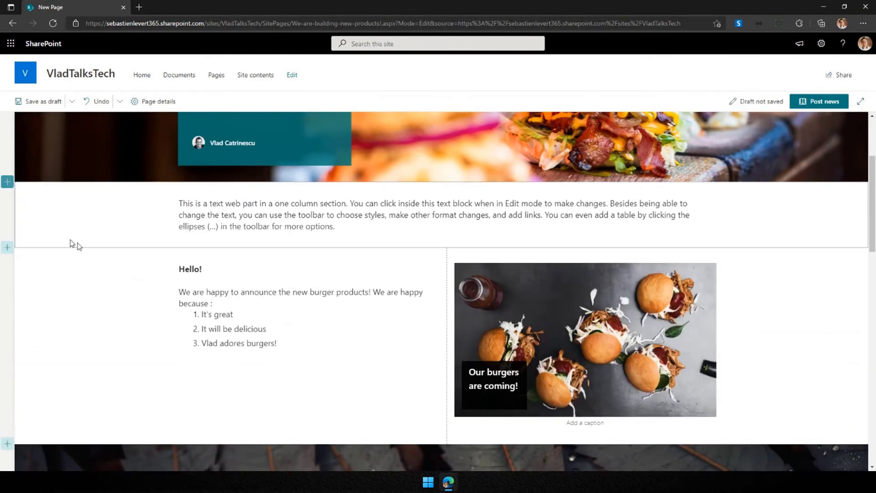
{"action": "left_click", "coordinate": [99, 210]}
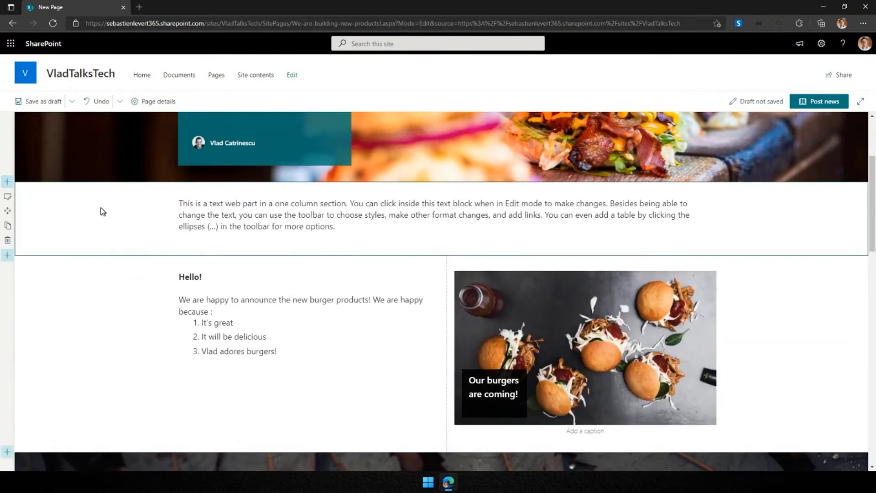
{"action": "left_click", "coordinate": [7, 240]}
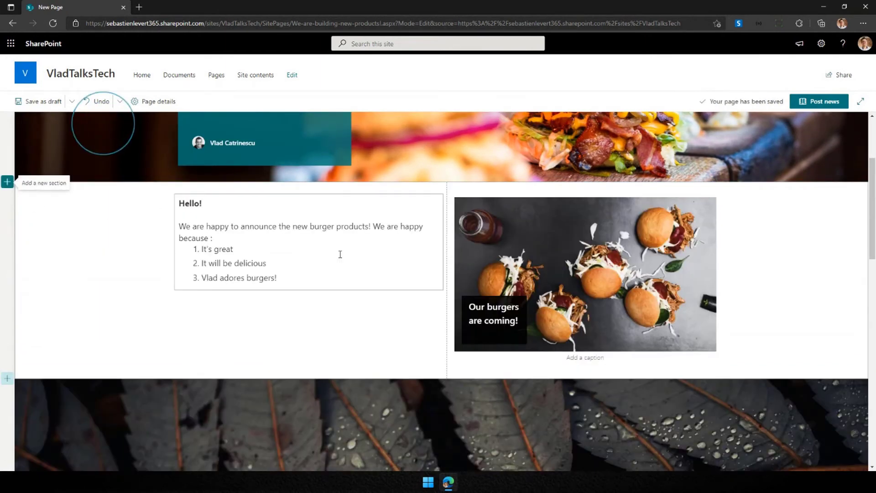
Look through the remaining template sections, including the full-width leaf image, the three-column image row and the beach image
{"action": "scroll", "coordinate": [350, 256], "scroll_direction": "down", "scroll_amount": 5}
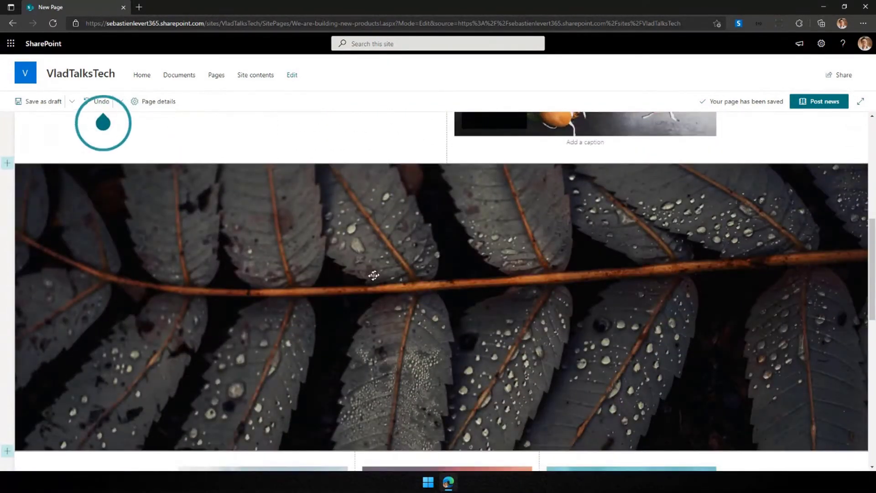
{"action": "scroll", "coordinate": [392, 272], "scroll_direction": "up", "scroll_amount": 2}
{"action": "scroll", "coordinate": [375, 350], "scroll_direction": "down", "scroll_amount": 3}
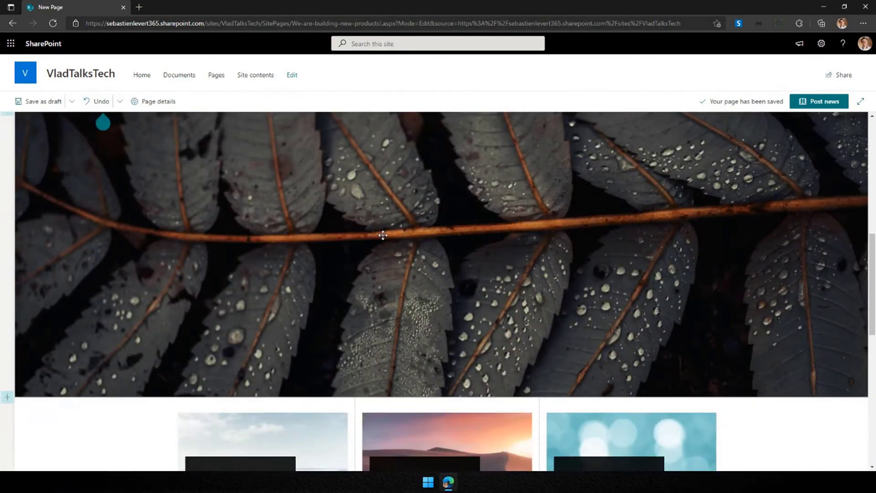
{"action": "scroll", "coordinate": [368, 206], "scroll_direction": "down", "scroll_amount": 5}
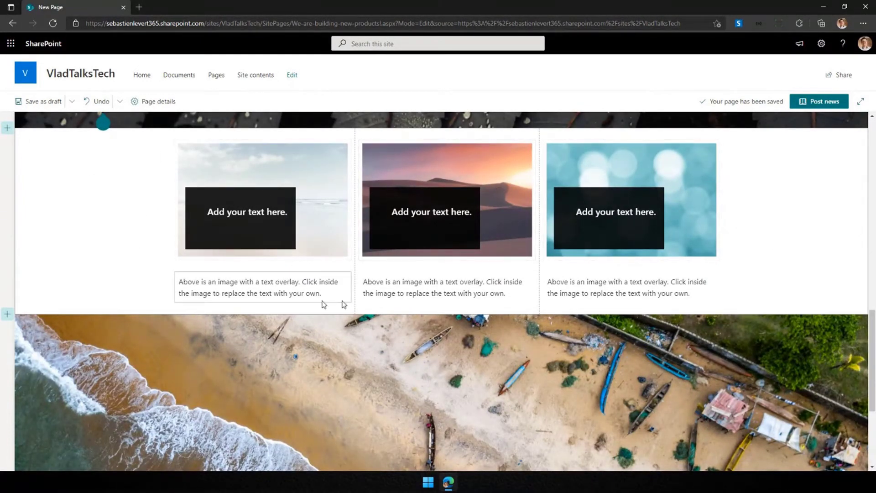
{"action": "scroll", "coordinate": [583, 280], "scroll_direction": "down", "scroll_amount": 1}
{"action": "scroll", "coordinate": [583, 281], "scroll_direction": "down", "scroll_amount": 2}
{"action": "scroll", "coordinate": [225, 284], "scroll_direction": "up", "scroll_amount": 7}
{"action": "scroll", "coordinate": [383, 336], "scroll_direction": "up", "scroll_amount": 7}
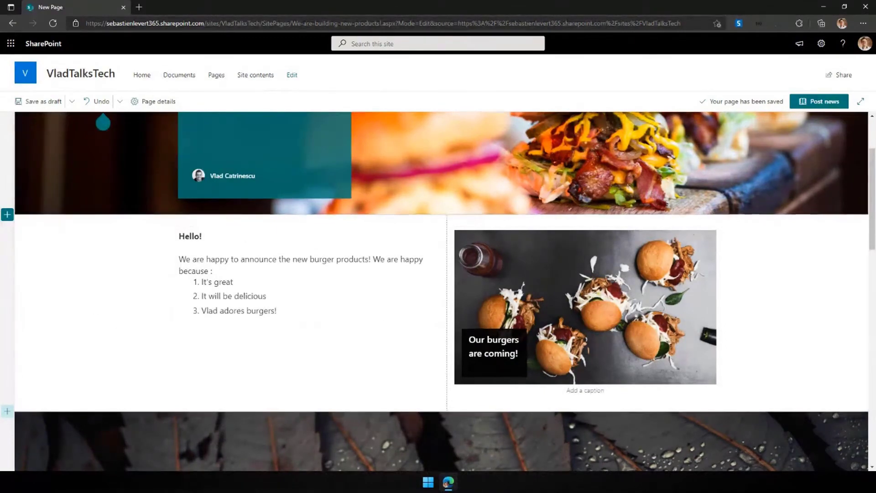
Add a three-column section between the "Hello!" section and the full-width leaf image
{"action": "scroll", "coordinate": [72, 333], "scroll_direction": "down", "scroll_amount": 1}
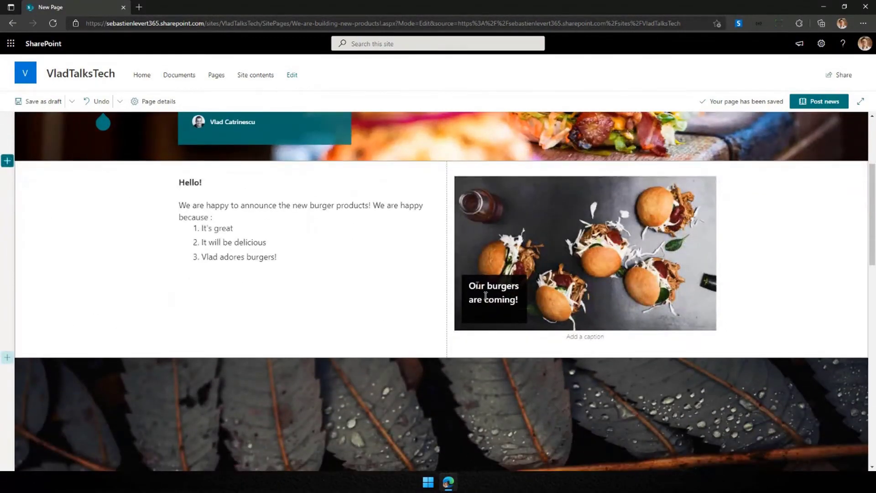
{"action": "left_click", "coordinate": [7, 358]}
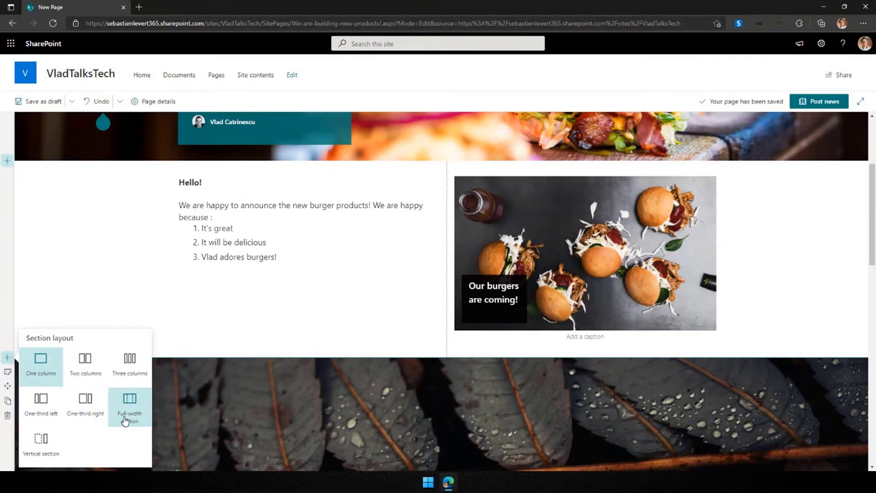
{"action": "left_click", "coordinate": [43, 448]}
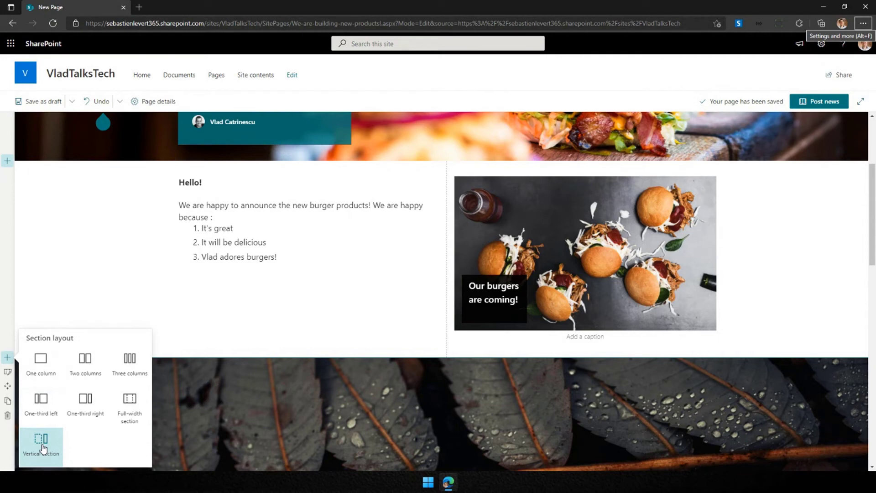
{"action": "left_click", "coordinate": [63, 306]}
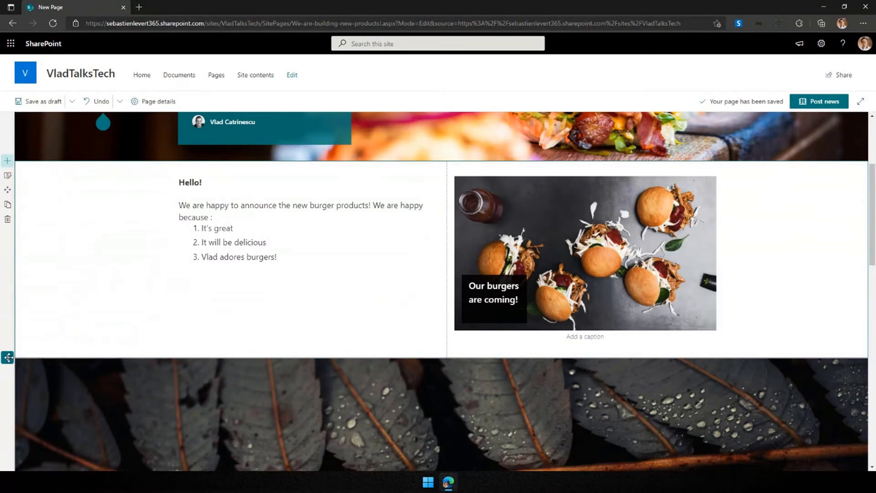
{"action": "left_click", "coordinate": [7, 359]}
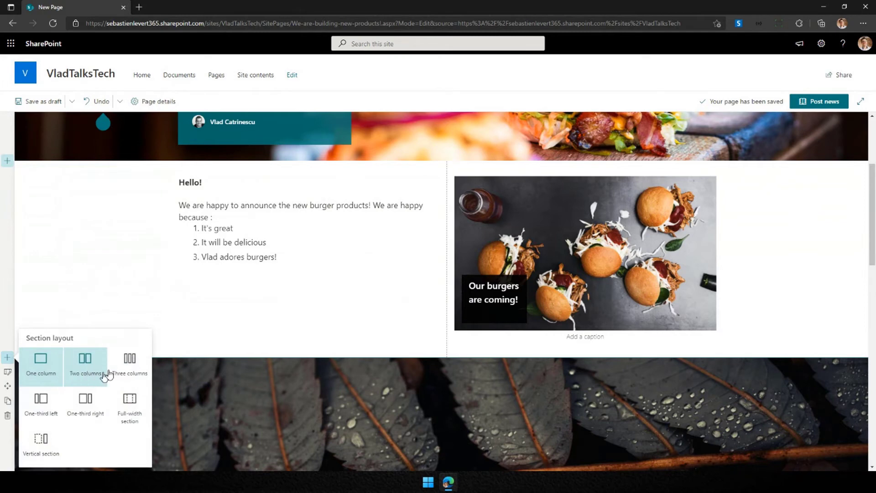
{"action": "left_click", "coordinate": [128, 362]}
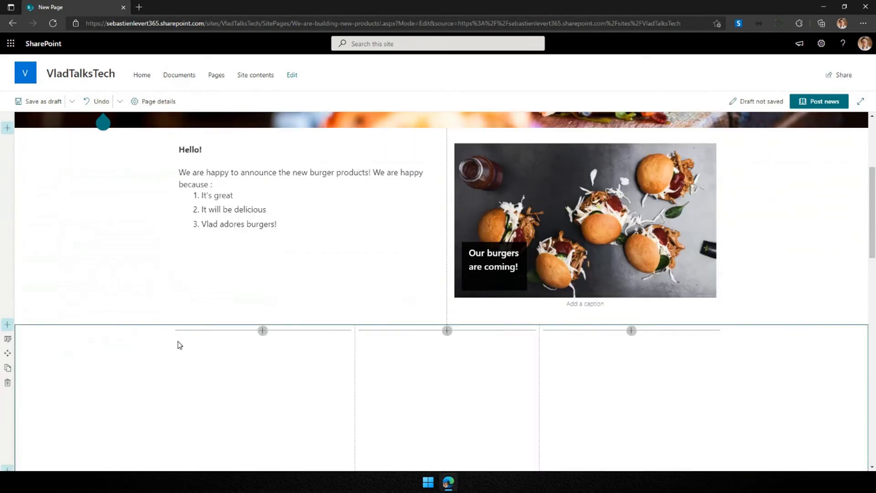
Browse the available web parts and add a File viewer to the first column of the new three-column section
{"action": "scroll", "coordinate": [121, 321], "scroll_direction": "down", "scroll_amount": 2}
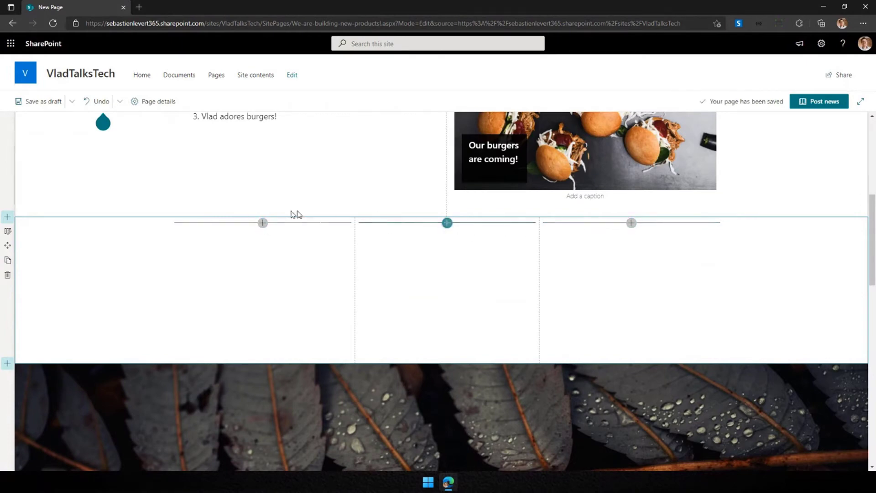
{"action": "left_click", "coordinate": [262, 223]}
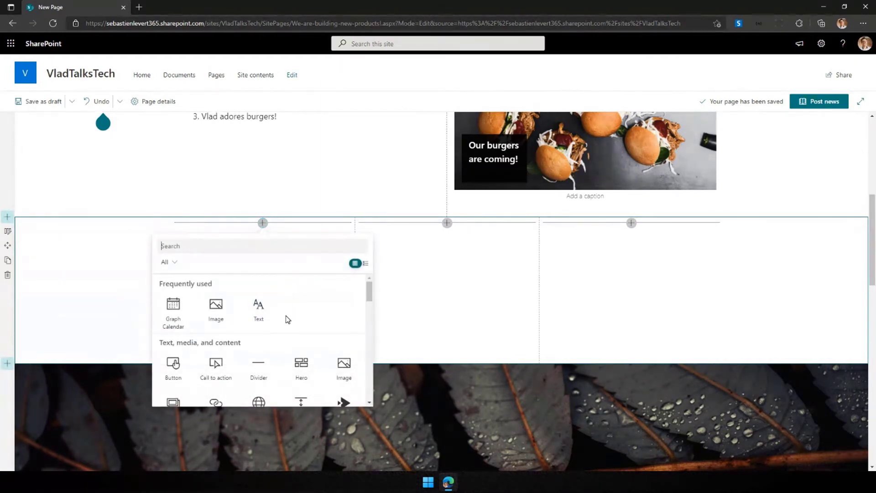
{"action": "scroll", "coordinate": [282, 308], "scroll_direction": "down", "scroll_amount": 3}
{"action": "scroll", "coordinate": [214, 315], "scroll_direction": "up", "scroll_amount": 3}
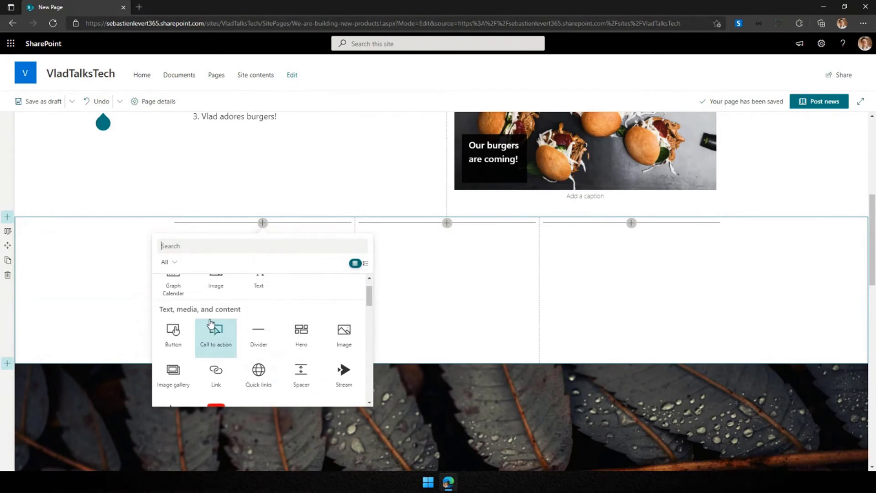
{"action": "scroll", "coordinate": [247, 312], "scroll_direction": "down", "scroll_amount": 3}
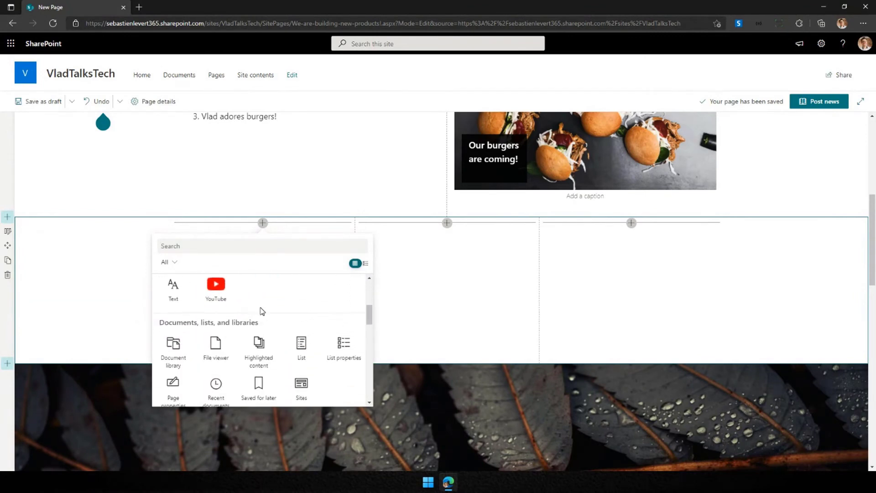
{"action": "scroll", "coordinate": [265, 312], "scroll_direction": "up", "scroll_amount": 1}
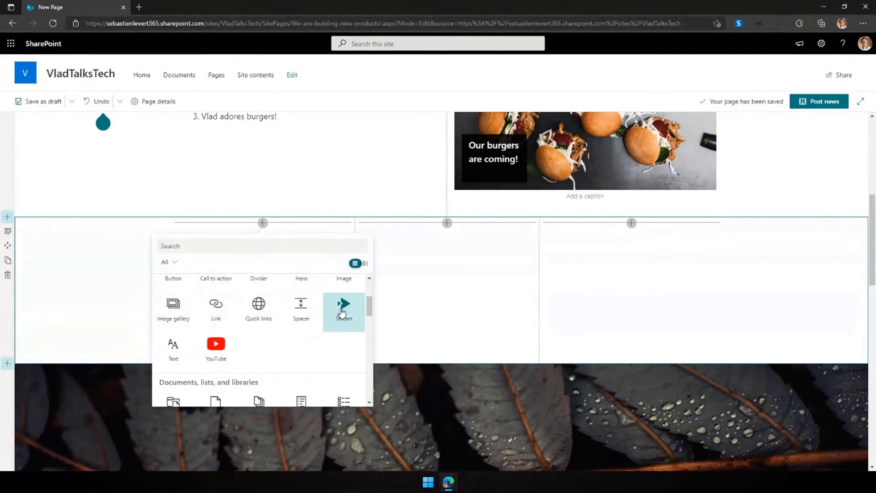
{"action": "scroll", "coordinate": [341, 317], "scroll_direction": "up", "scroll_amount": 1}
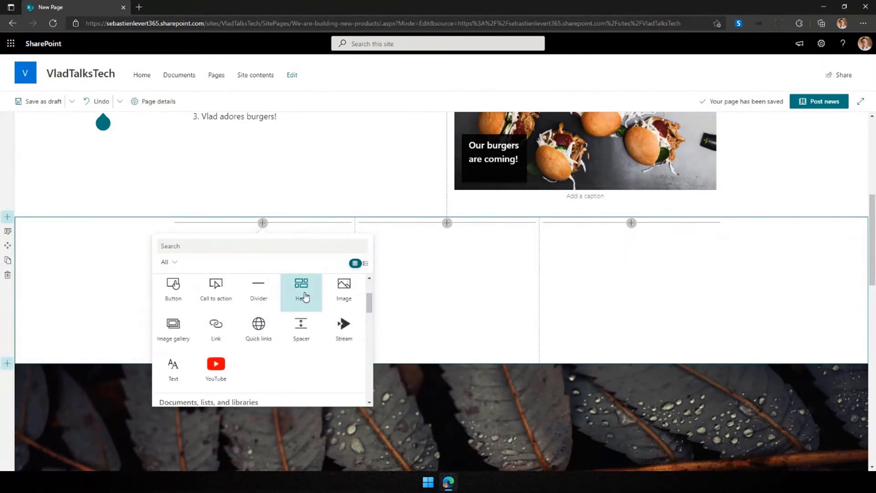
{"action": "scroll", "coordinate": [195, 305], "scroll_direction": "down", "scroll_amount": 1}
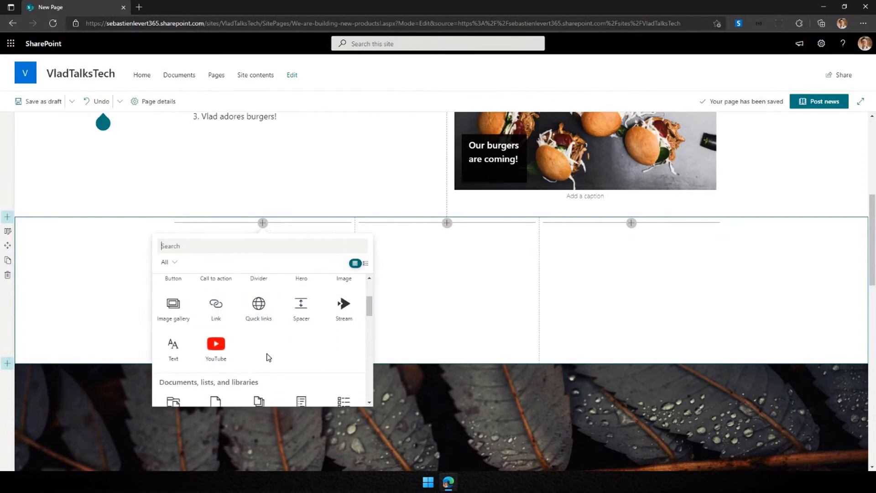
{"action": "scroll", "coordinate": [269, 356], "scroll_direction": "down", "scroll_amount": 1}
{"action": "scroll", "coordinate": [265, 302], "scroll_direction": "down", "scroll_amount": 3}
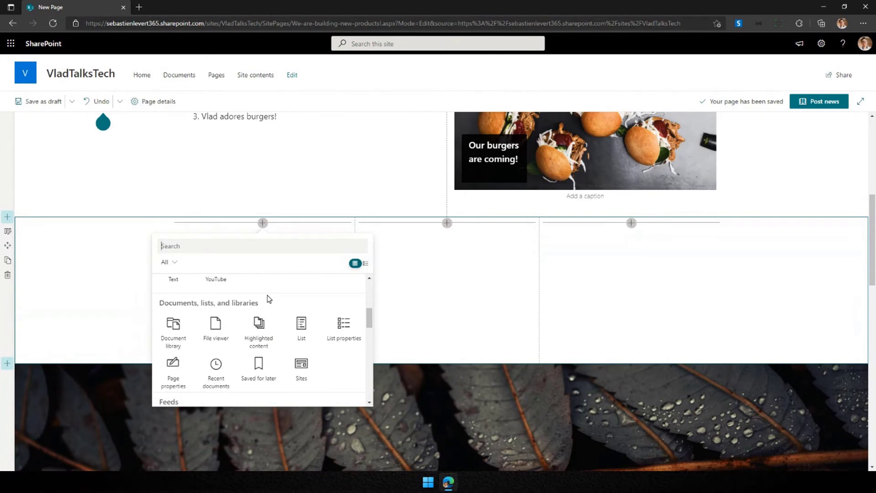
{"action": "left_click", "coordinate": [215, 327]}
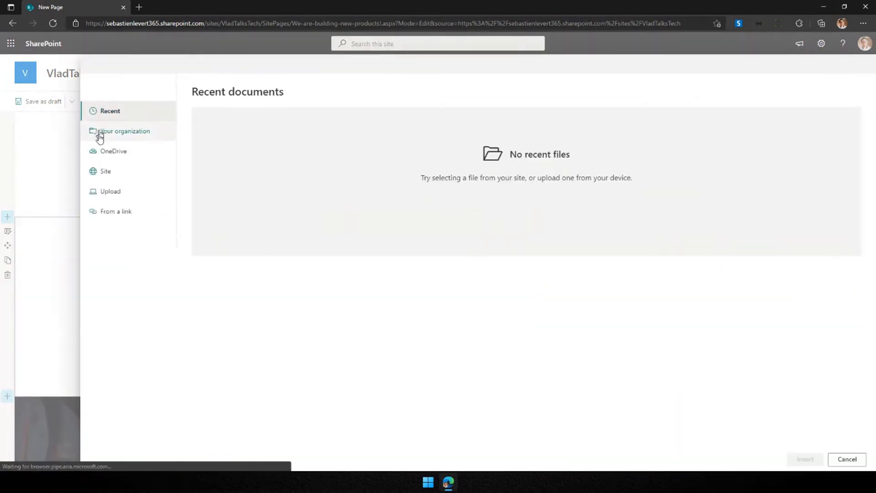
Upload the workbook Spain 2017.xlsx to the OneDrive files from within the file picker
{"action": "left_click", "coordinate": [115, 152]}
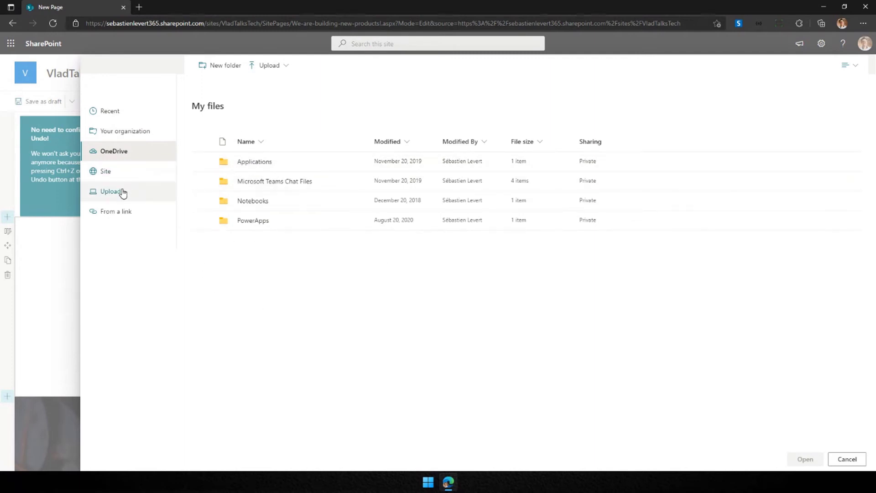
{"action": "left_click", "coordinate": [277, 69]}
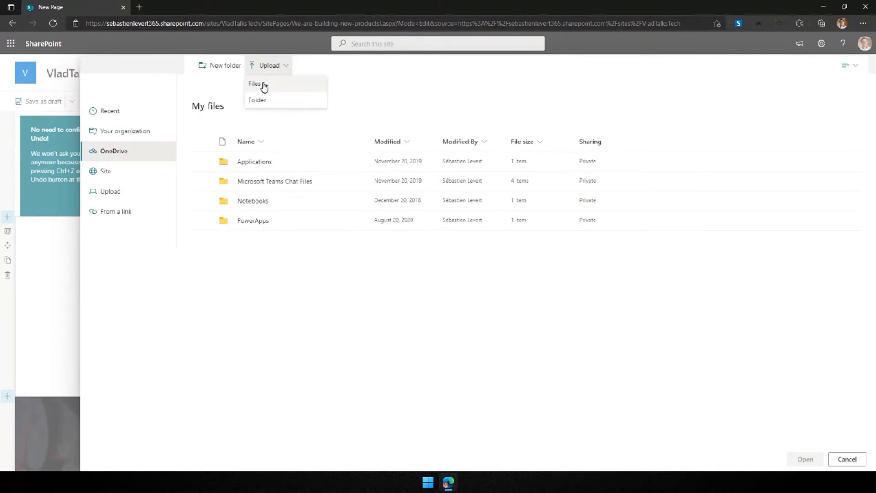
{"action": "left_click", "coordinate": [261, 88]}
{"action": "left_click_drag", "start_coordinate": [279, 12], "coordinate": [0, 28]}
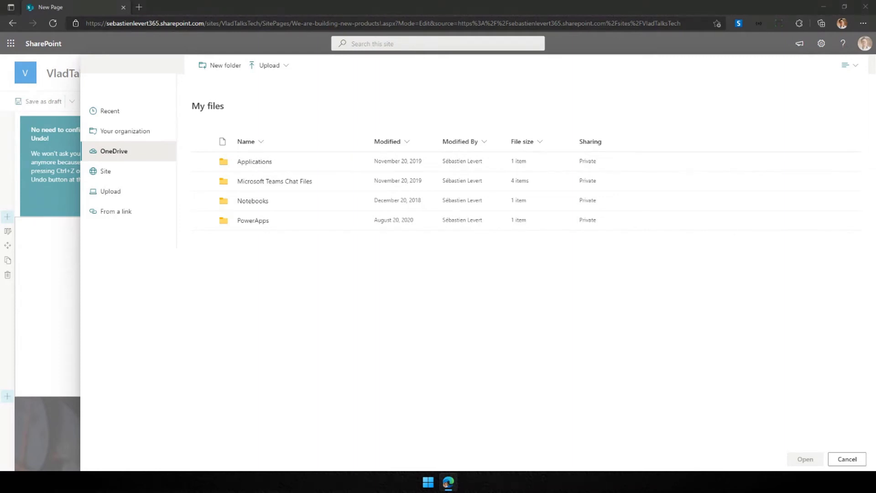
{"action": "left_click_drag", "start_coordinate": [1, 232], "coordinate": [288, 181]}
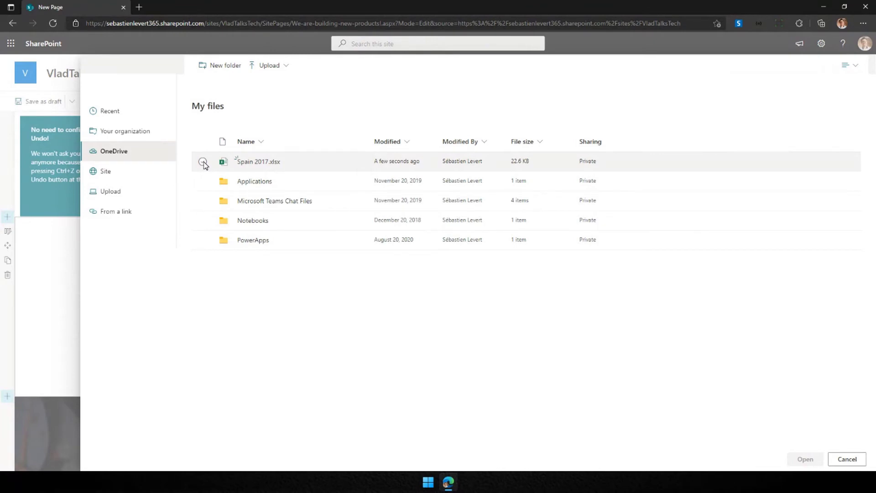
Insert Spain 2017.xlsx from OneDrive, confirm it is shared with site members, sign in to its preview and dismiss the deletion tip
{"action": "left_click", "coordinate": [203, 162]}
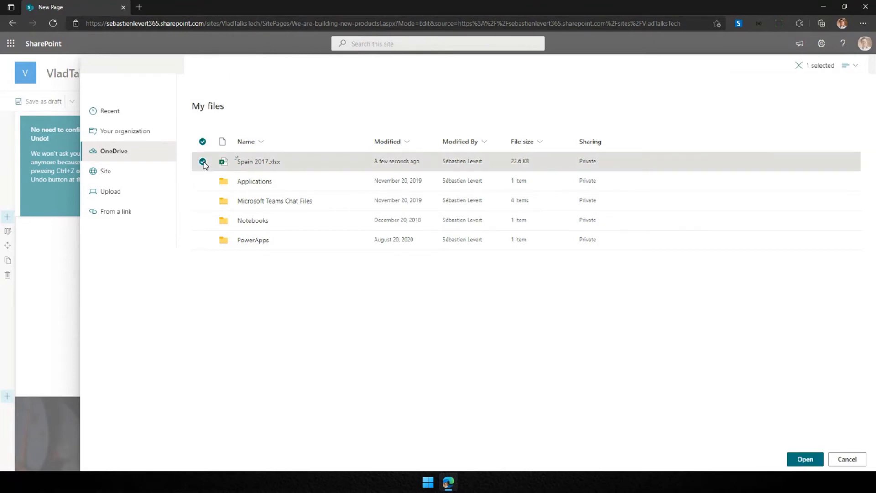
{"action": "left_click", "coordinate": [807, 459]}
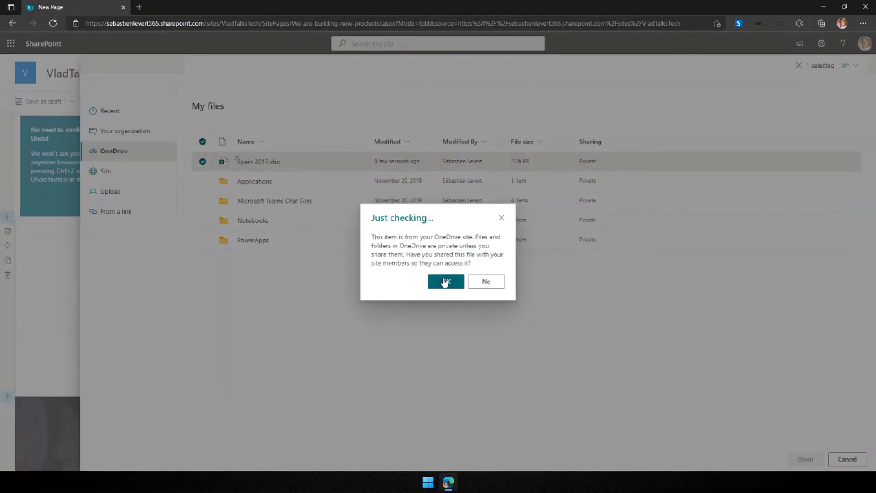
{"action": "left_click", "coordinate": [445, 282]}
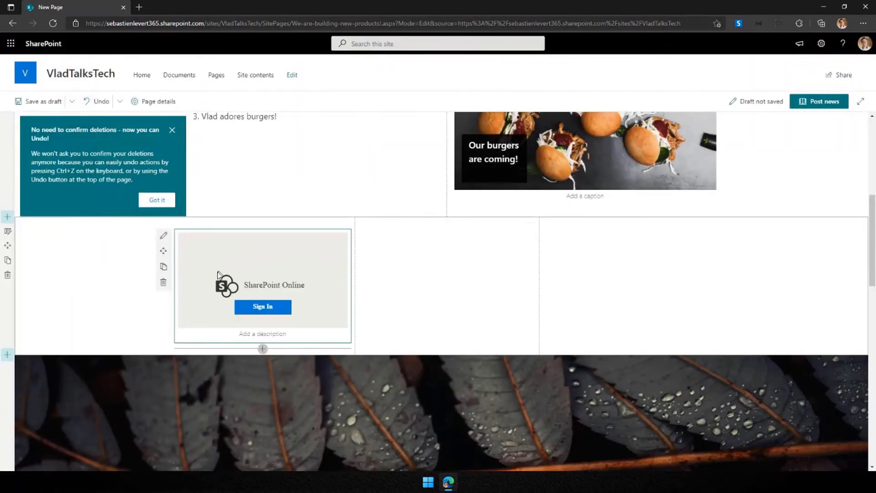
{"action": "left_click", "coordinate": [260, 308]}
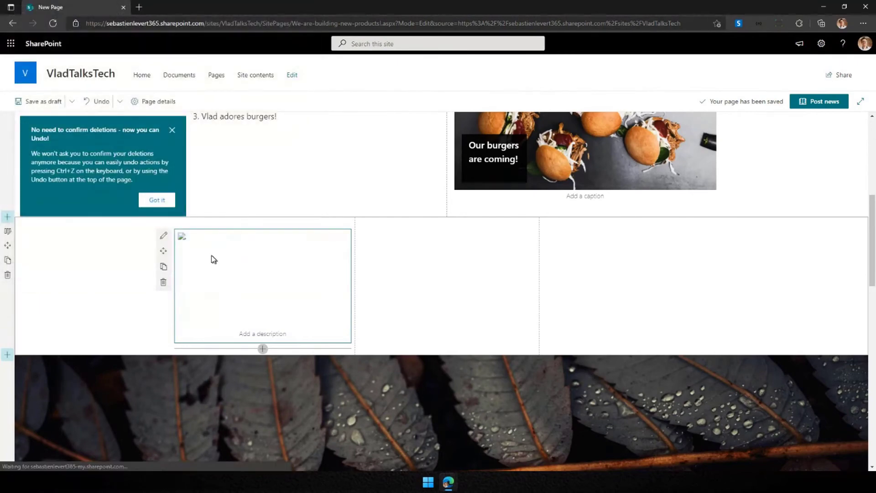
{"action": "left_click", "coordinate": [157, 201]}
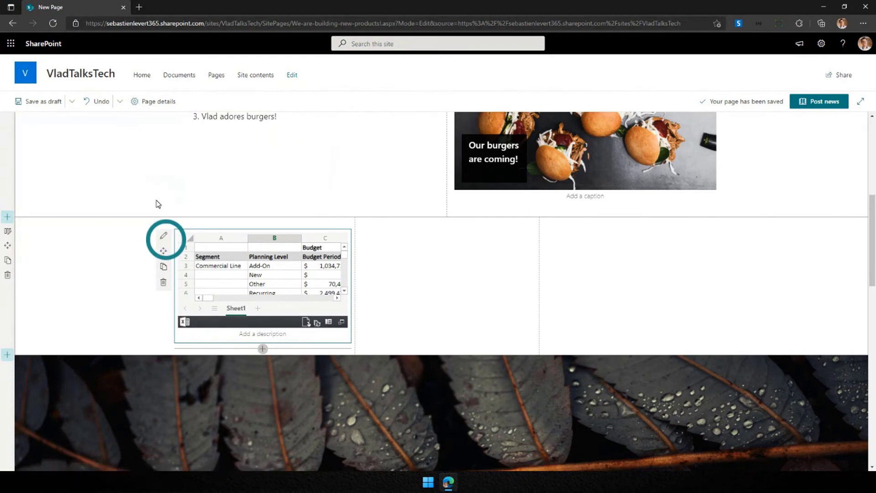
Delete the workbook viewer from the first column and add a new File viewer web part in its place
{"action": "left_click", "coordinate": [163, 282]}
{"action": "left_click", "coordinate": [262, 224]}
{"action": "scroll", "coordinate": [197, 310], "scroll_direction": "down", "scroll_amount": 3}
{"action": "scroll", "coordinate": [211, 346], "scroll_direction": "down", "scroll_amount": 2}
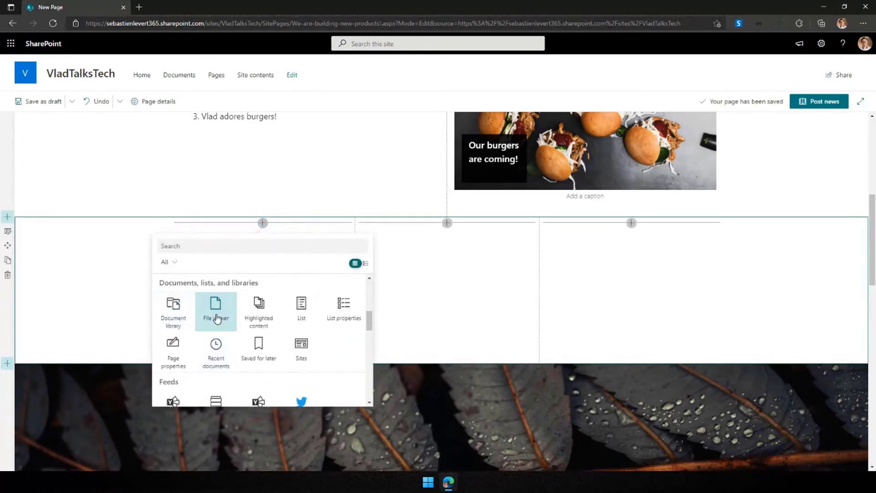
{"action": "left_click", "coordinate": [216, 310]}
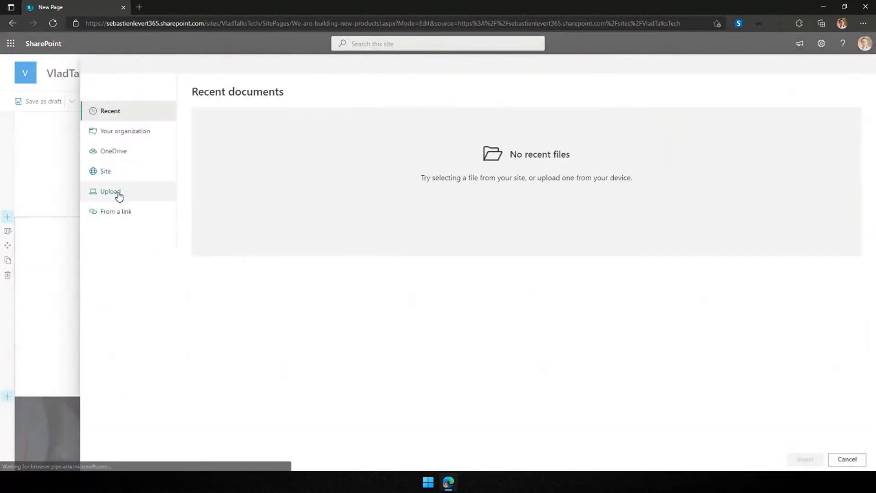
Upload Spain 2017.xlsx from the computer and add it to the File viewer
{"action": "left_click", "coordinate": [114, 192]}
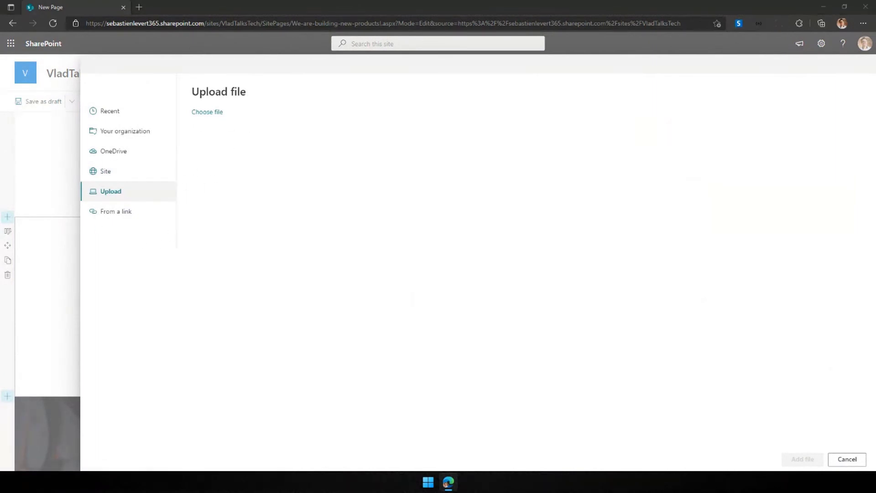
{"action": "double_click", "coordinate": [293, 260]}
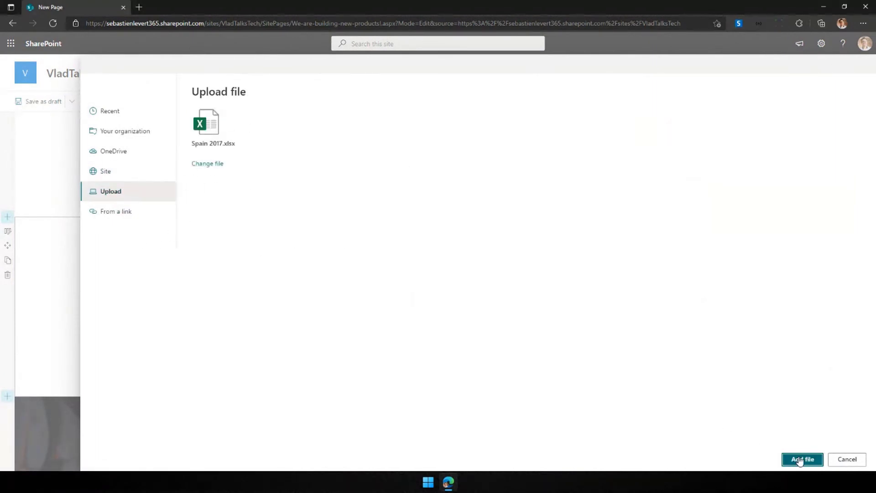
{"action": "left_click", "coordinate": [801, 460]}
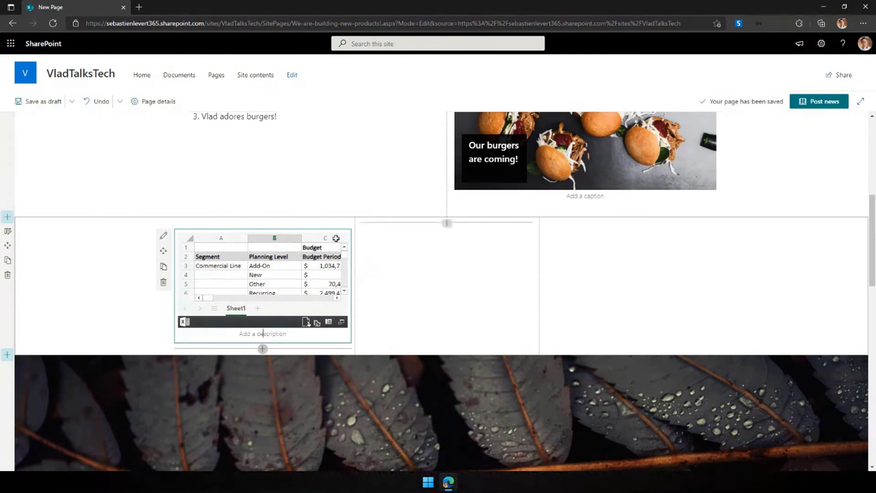
Shrink the browser window to a narrow width and widen it partway to test the page's responsive layout
{"action": "scroll", "coordinate": [225, 265], "scroll_direction": "down", "scroll_amount": 1}
{"action": "scroll", "coordinate": [230, 271], "scroll_direction": "up", "scroll_amount": 1}
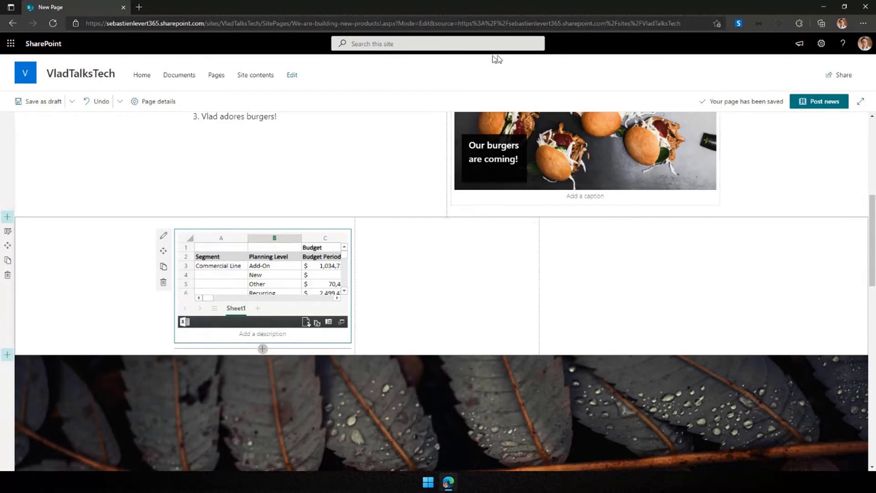
{"action": "double_click", "coordinate": [390, 6]}
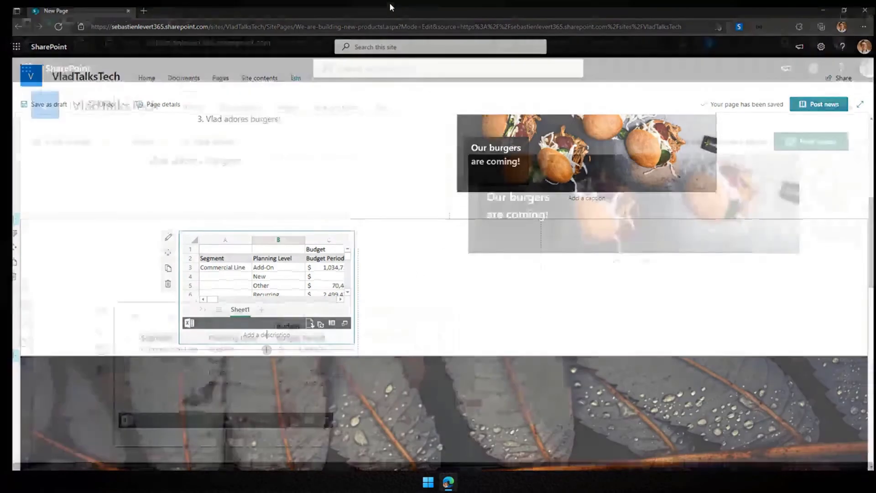
{"action": "left_click_drag", "start_coordinate": [163, 267], "coordinate": [623, 266]}
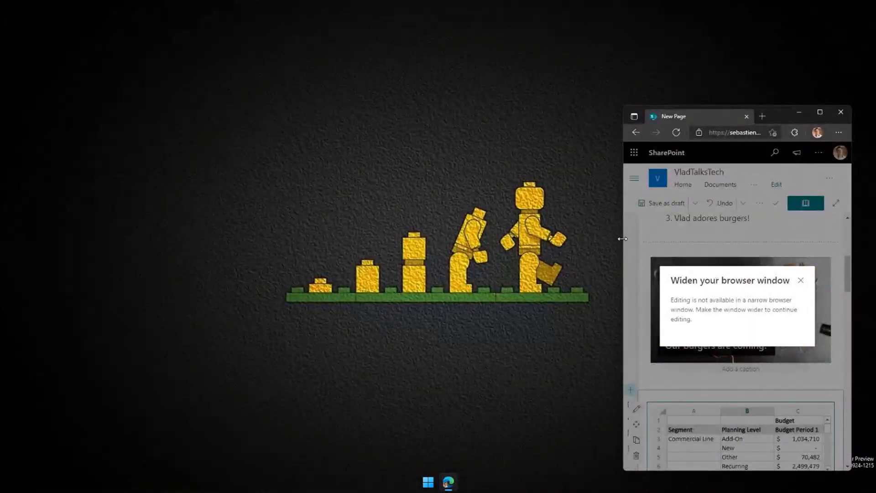
{"action": "left_click_drag", "start_coordinate": [622, 239], "coordinate": [407, 239]}
{"action": "left_click_drag", "start_coordinate": [710, 114], "coordinate": [485, 23]}
Examine how the title banner, text, burger image and embedded workbook reflow in the reduced window
{"action": "scroll", "coordinate": [589, 224], "scroll_direction": "up", "scroll_amount": 5}
{"action": "scroll", "coordinate": [589, 224], "scroll_direction": "up", "scroll_amount": 5}
{"action": "scroll", "coordinate": [435, 204], "scroll_direction": "down", "scroll_amount": 12}
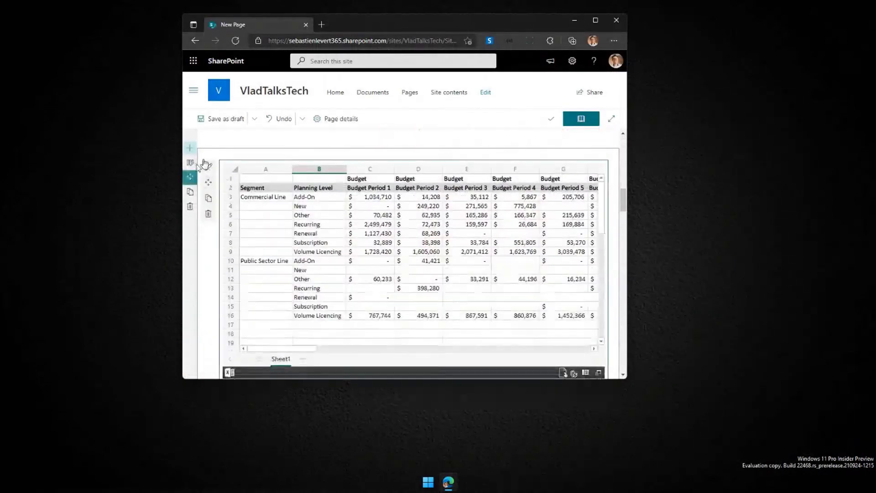
{"action": "scroll", "coordinate": [207, 321], "scroll_direction": "down", "scroll_amount": 1}
{"action": "scroll", "coordinate": [210, 319], "scroll_direction": "down", "scroll_amount": 2}
{"action": "scroll", "coordinate": [210, 313], "scroll_direction": "up", "scroll_amount": 10}
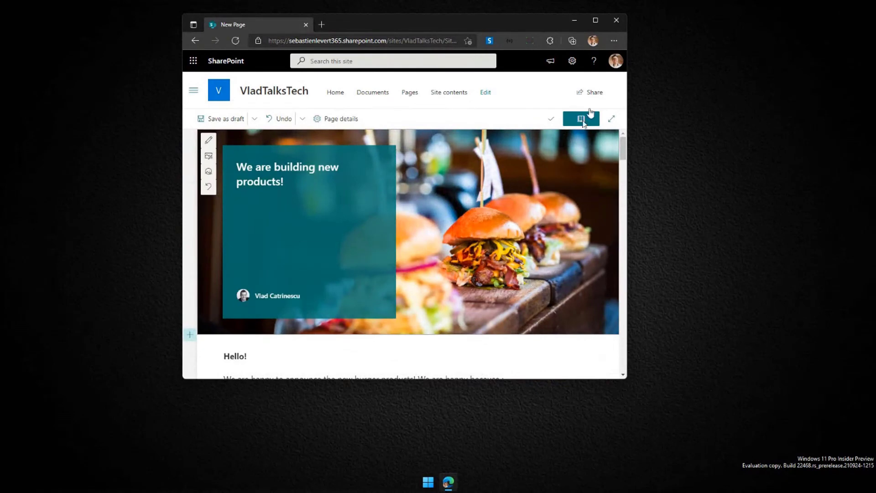
Maximize the browser window and return to the three-column section with the embedded workbook
{"action": "left_click", "coordinate": [596, 21]}
{"action": "scroll", "coordinate": [103, 322], "scroll_direction": "down", "scroll_amount": 10}
{"action": "scroll", "coordinate": [102, 322], "scroll_direction": "up", "scroll_amount": 5}
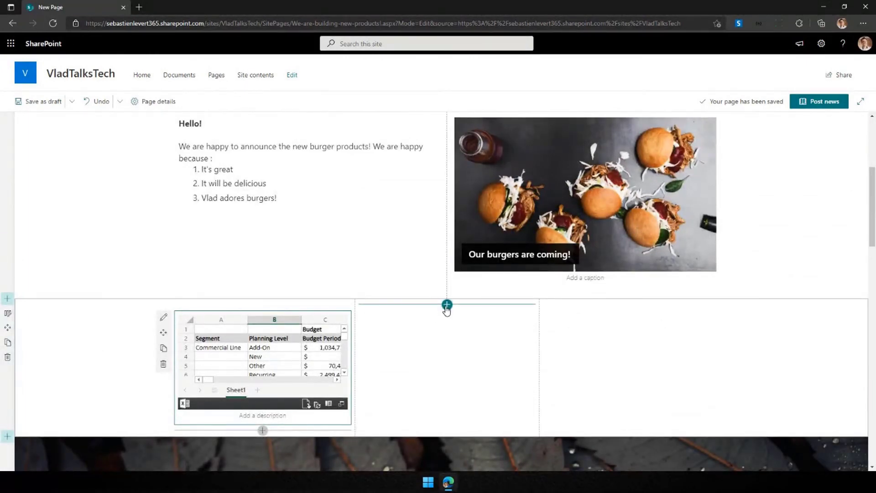
Add a Quick links web part to the middle column of the three-column section
{"action": "left_click", "coordinate": [448, 304]}
{"action": "scroll", "coordinate": [453, 248], "scroll_direction": "down", "scroll_amount": 3}
{"action": "scroll", "coordinate": [456, 241], "scroll_direction": "up", "scroll_amount": 1}
{"action": "left_click", "coordinate": [445, 219]}
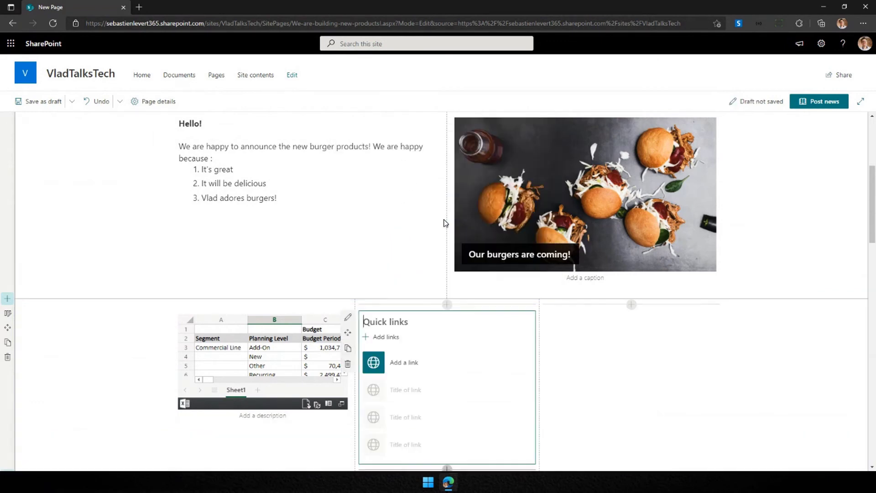
Add a link to the site's recent Home page in the Quick links web part
{"action": "left_click", "coordinate": [380, 338]}
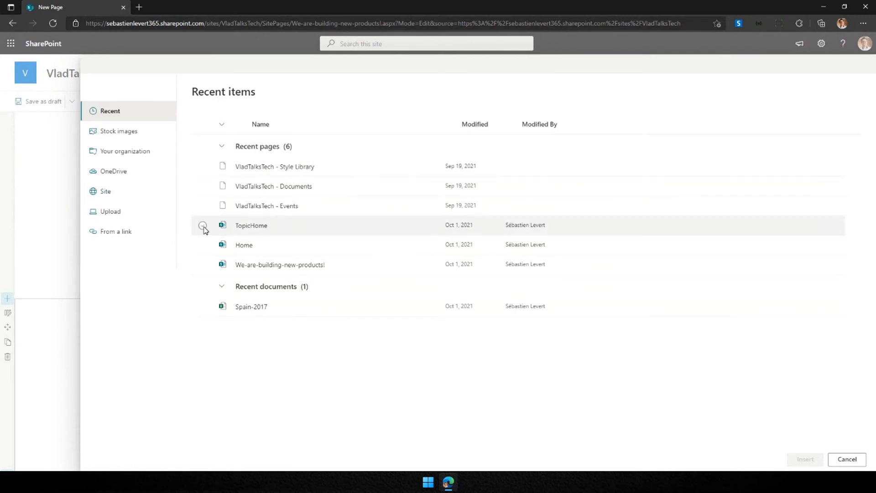
{"action": "left_click", "coordinate": [202, 247]}
{"action": "left_click", "coordinate": [804, 460]}
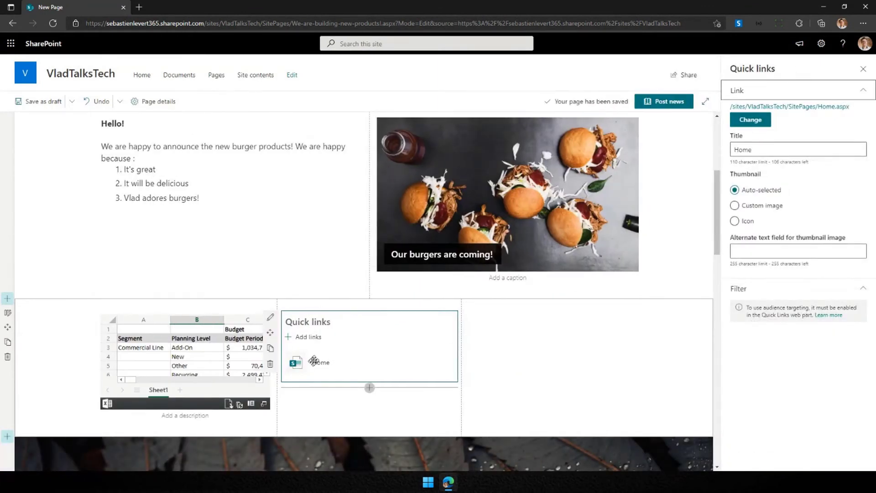
{"action": "left_click", "coordinate": [302, 339]}
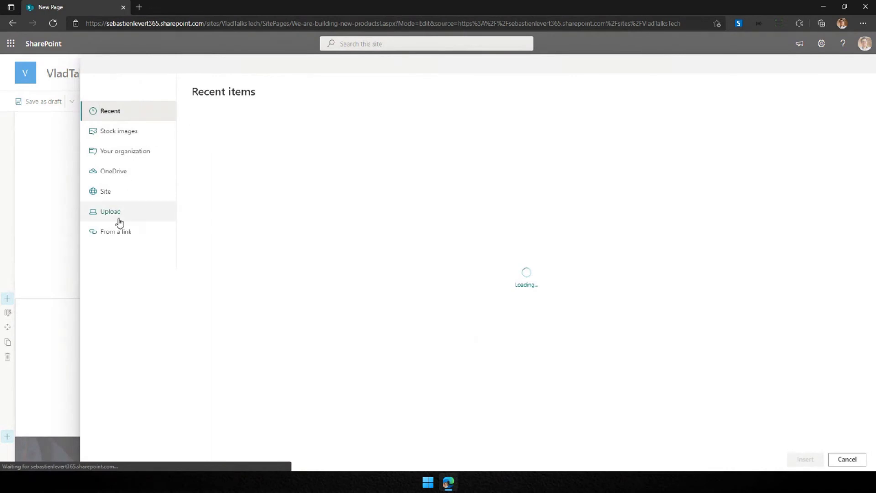
{"action": "left_click", "coordinate": [113, 232]}
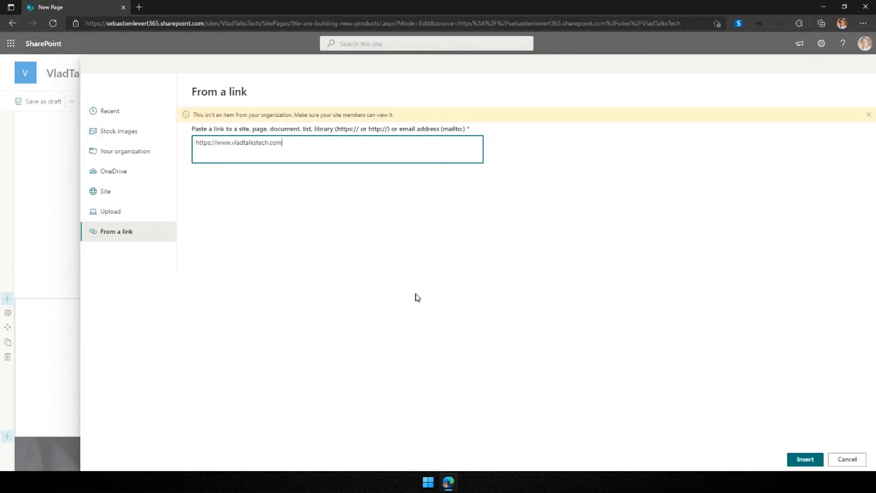
{"action": "left_click", "coordinate": [808, 462]}
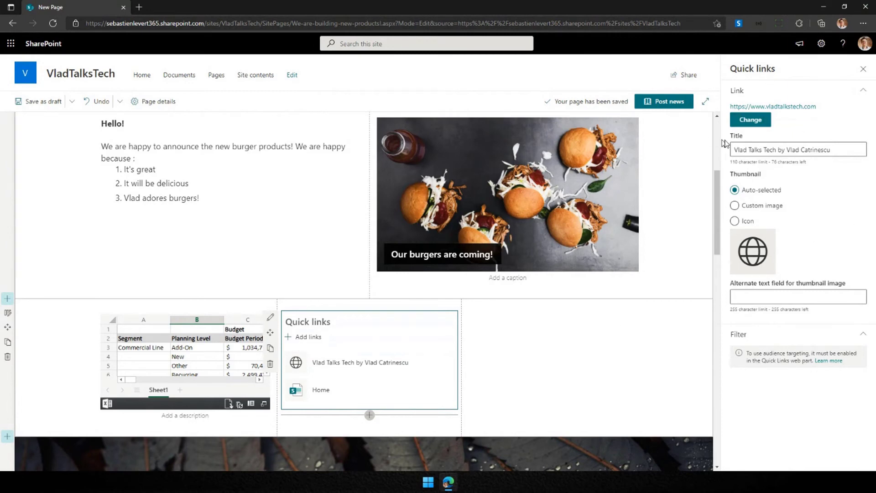
{"action": "left_click_drag", "start_coordinate": [777, 150], "coordinate": [852, 149]}
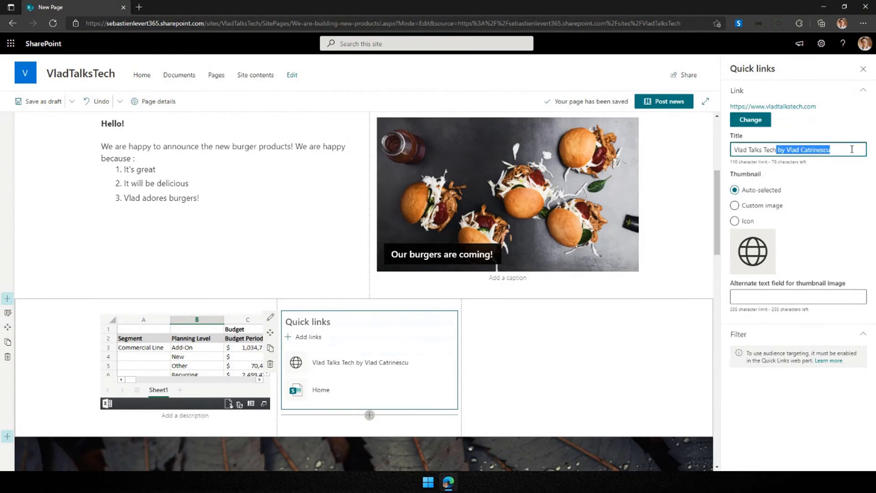
{"action": "key", "text": "BackSpace"}
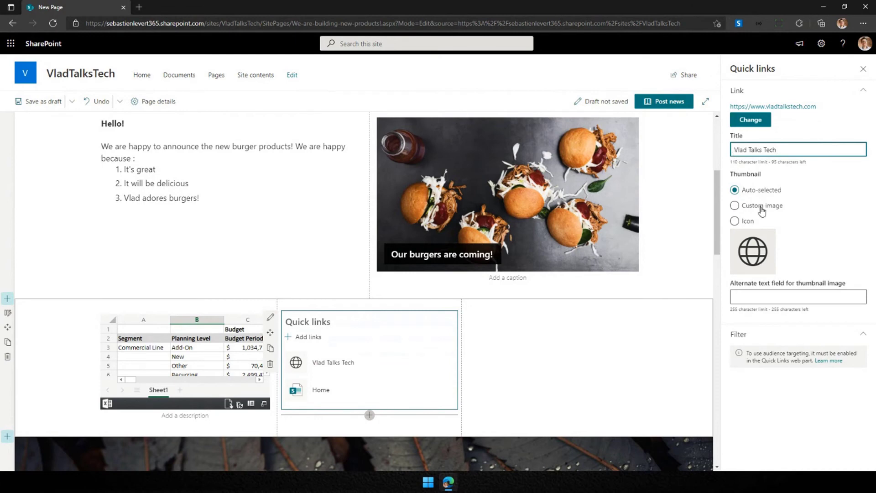
Search the icons for a trophy and set trophy2 as the Vlad Talks Tech link's thumbnail
{"action": "left_click", "coordinate": [745, 221]}
{"action": "left_click", "coordinate": [757, 287]}
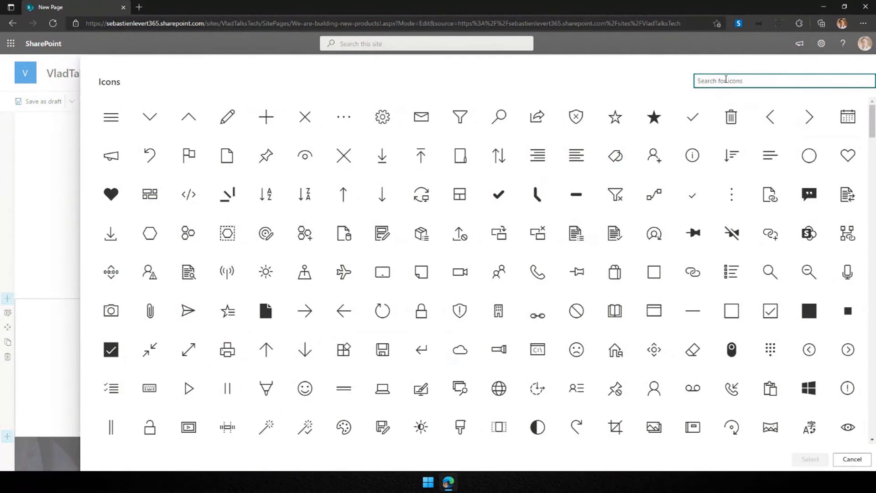
{"action": "type", "text": "champion"}
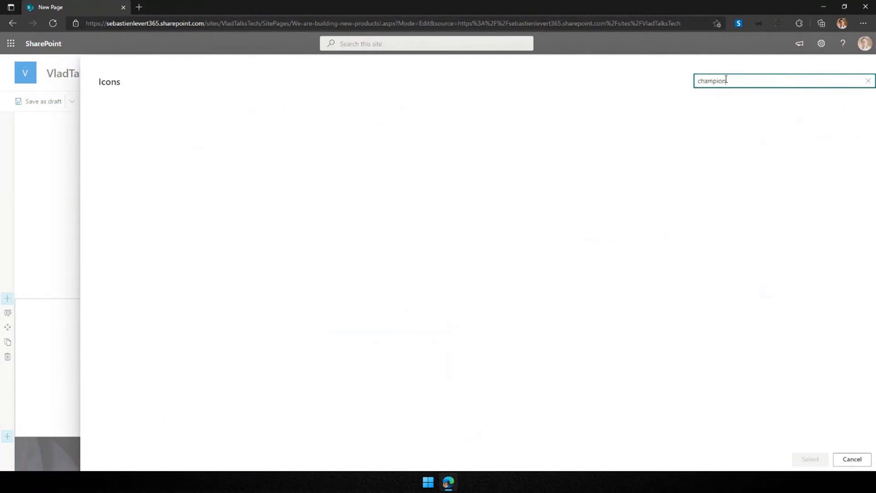
{"action": "key", "text": "ctrl+a"}
{"action": "key", "text": "BackSpace"}
{"action": "type", "text": "trophy"}
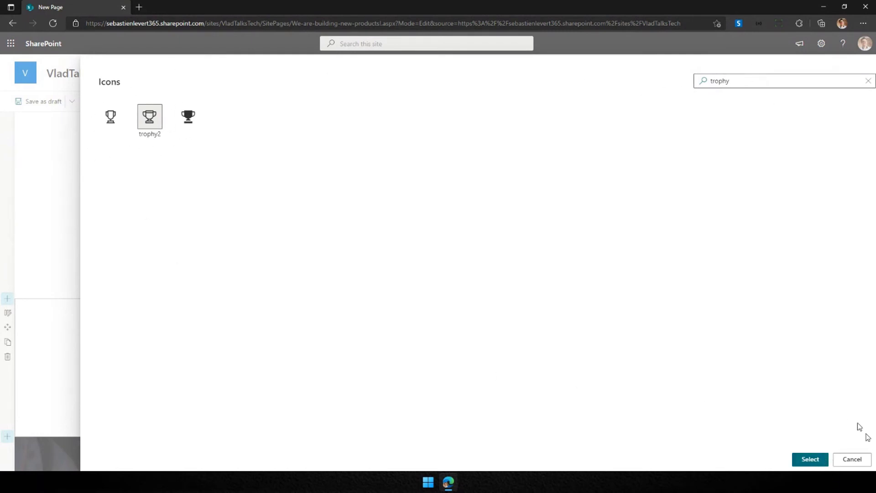
{"action": "left_click", "coordinate": [809, 460]}
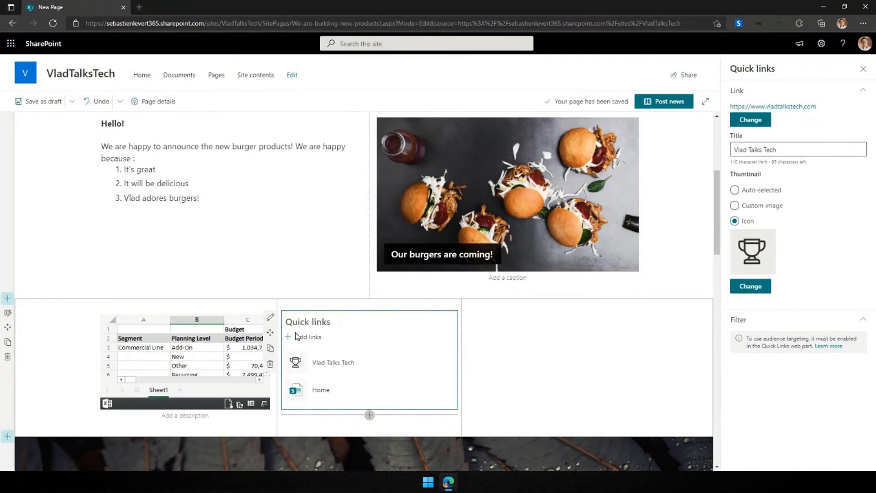
{"action": "left_click", "coordinate": [297, 336]}
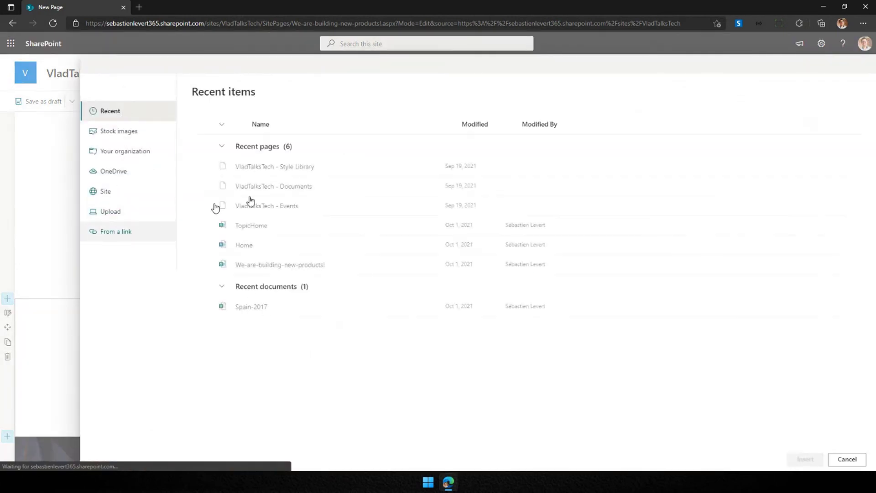
{"action": "left_click", "coordinate": [849, 460]}
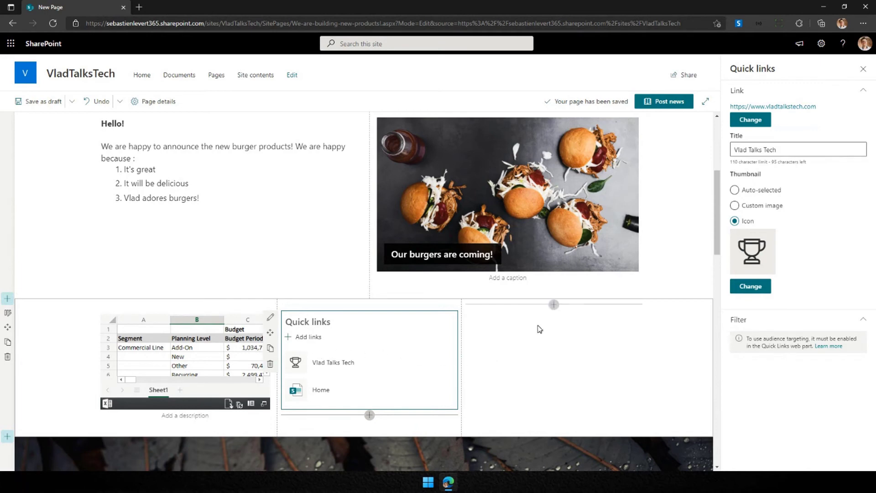
Add a People web part to the empty third column and title it Contacts
{"action": "left_click", "coordinate": [554, 305]}
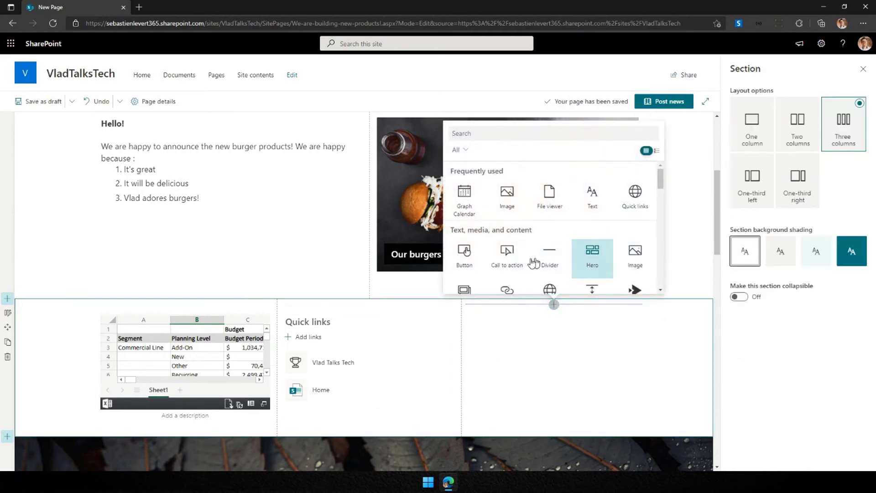
{"action": "scroll", "coordinate": [487, 235], "scroll_direction": "down", "scroll_amount": 1}
{"action": "scroll", "coordinate": [487, 236], "scroll_direction": "down", "scroll_amount": 5}
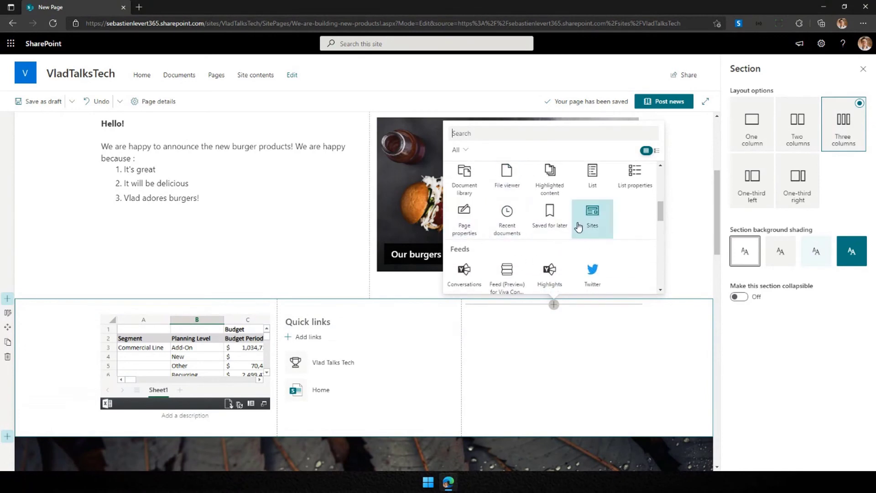
{"action": "scroll", "coordinate": [593, 228], "scroll_direction": "down", "scroll_amount": 3}
{"action": "scroll", "coordinate": [609, 232], "scroll_direction": "down", "scroll_amount": 1}
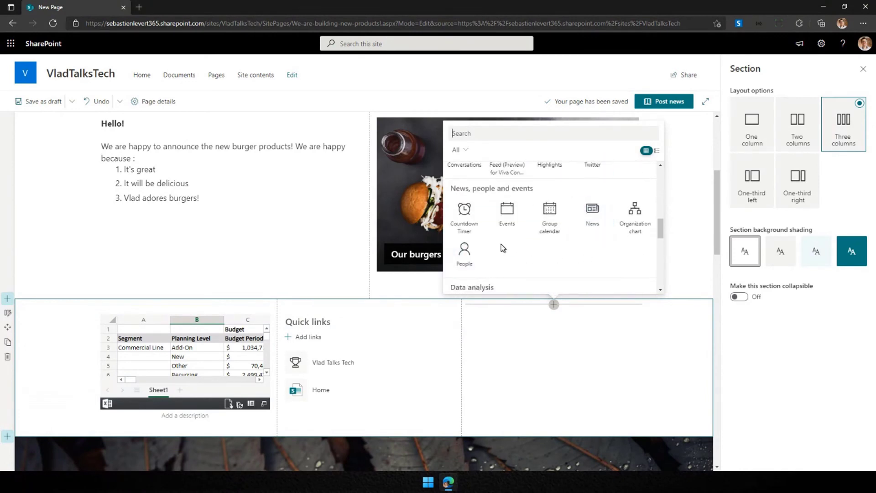
{"action": "scroll", "coordinate": [560, 245], "scroll_direction": "down", "scroll_amount": 1}
{"action": "left_click", "coordinate": [464, 233]}
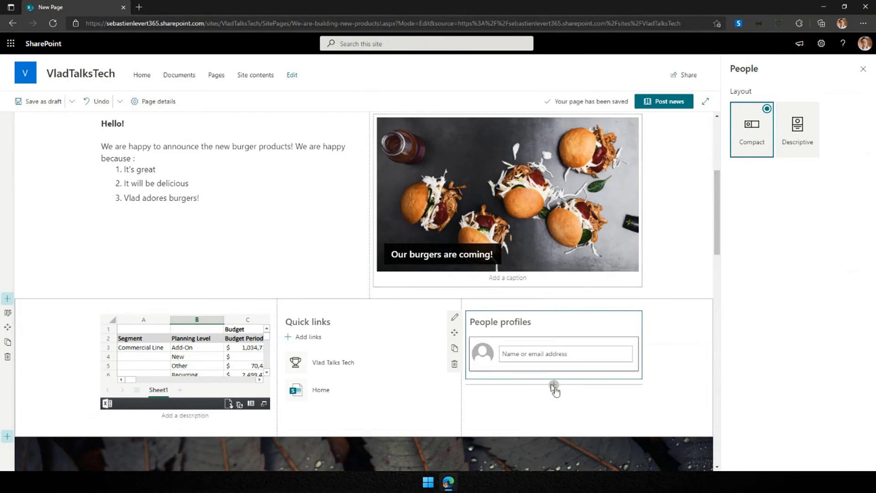
{"action": "left_click", "coordinate": [501, 322]}
{"action": "type", "text": "Contacts"}
Add three people to Contacts: the Senior Program Manager with a profile photo, the Chief Marketing Officer and the Design Lead
{"action": "left_click", "coordinate": [517, 359]}
{"action": "type", "text": "seb"}
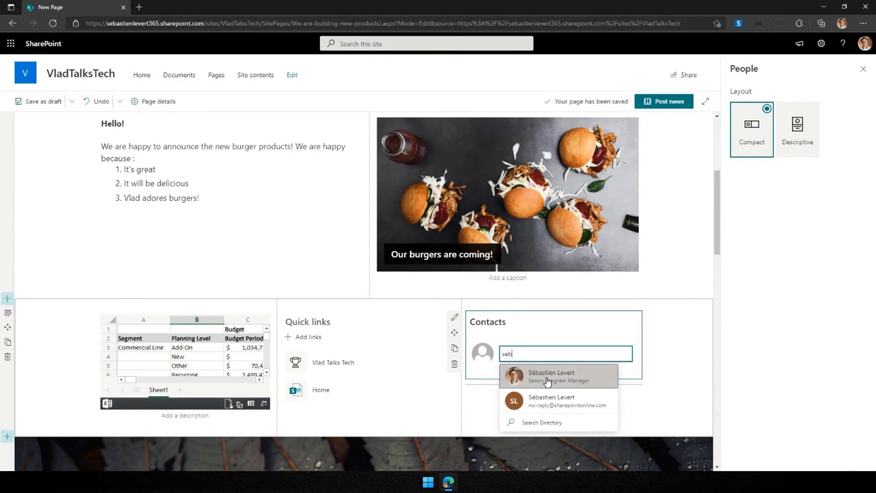
{"action": "left_click", "coordinate": [533, 375]}
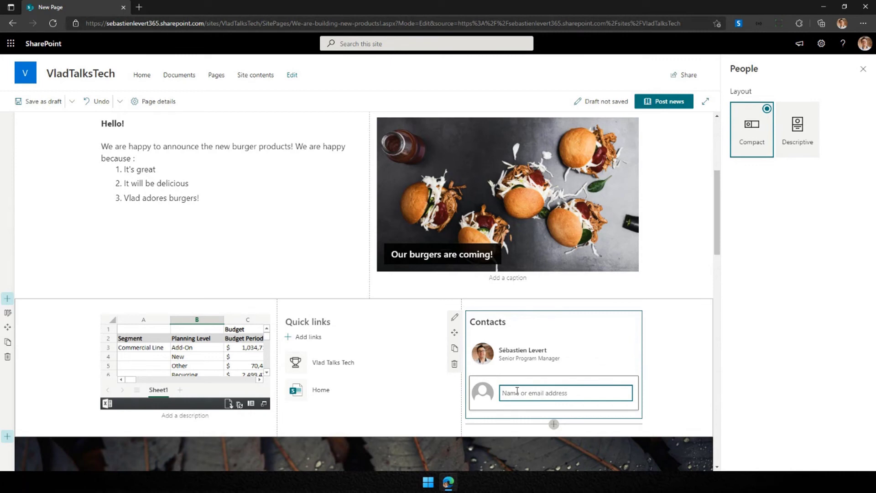
{"action": "type", "text": "carey"}
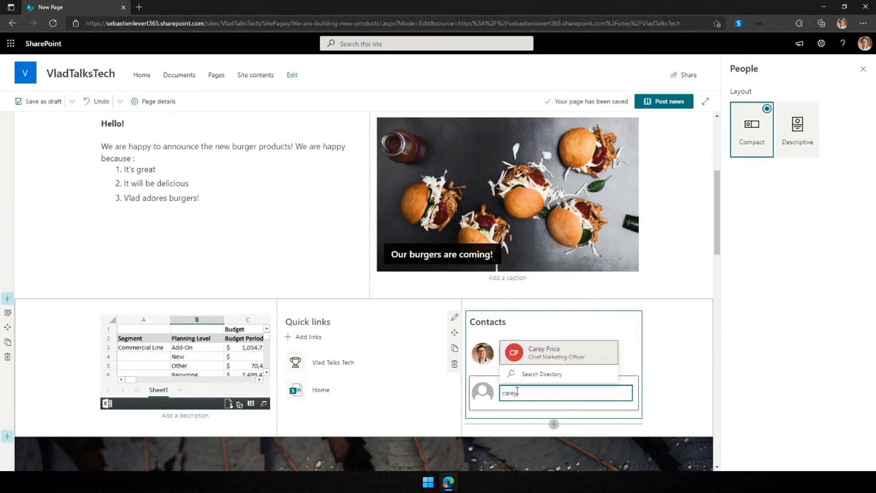
{"action": "left_click", "coordinate": [535, 352]}
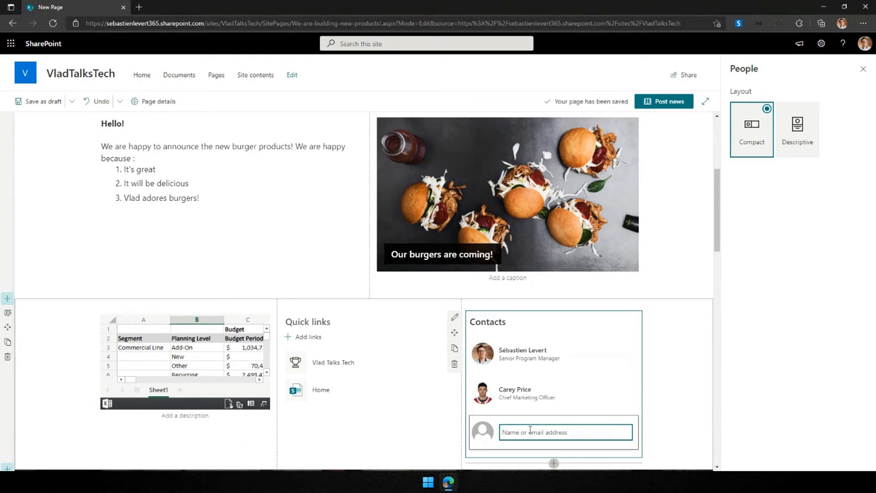
{"action": "type", "text": "bren"}
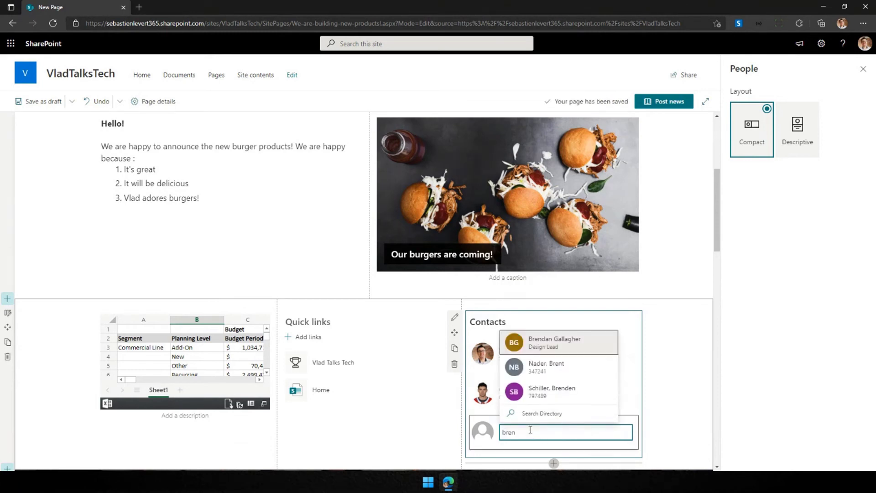
{"action": "left_click", "coordinate": [557, 345]}
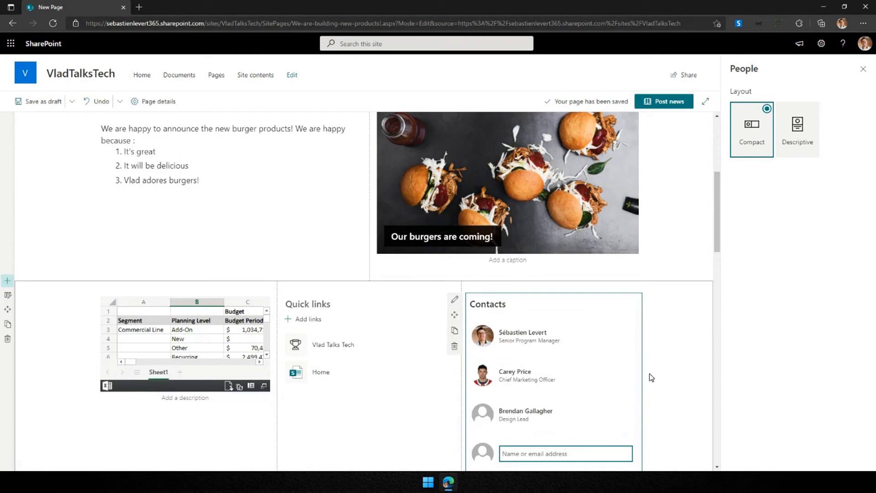
Switch the Contacts web part to the Descriptive layout and move it beneath the burger text in the two-column section above
{"action": "scroll", "coordinate": [663, 371], "scroll_direction": "down", "scroll_amount": 1}
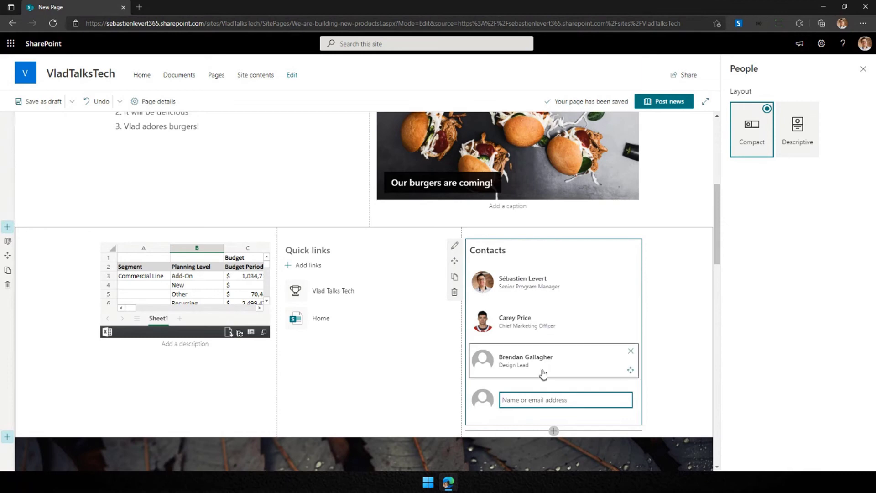
{"action": "scroll", "coordinate": [566, 327], "scroll_direction": "down", "scroll_amount": 2}
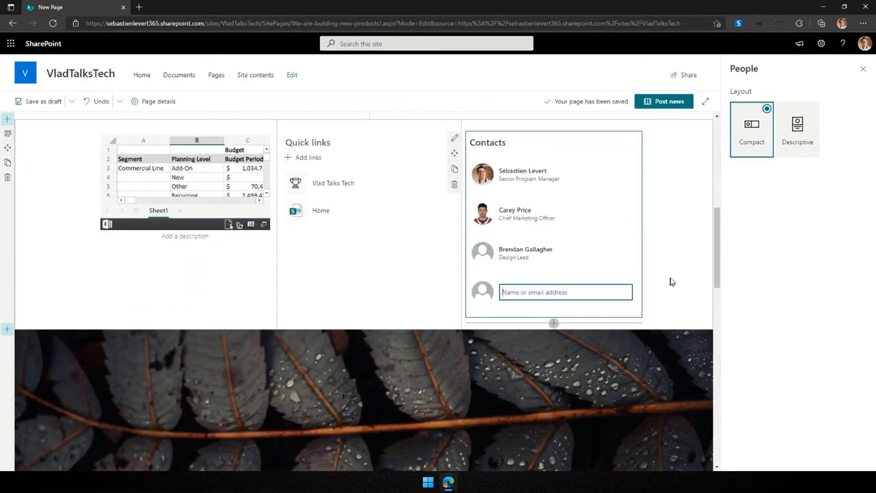
{"action": "scroll", "coordinate": [676, 239], "scroll_direction": "down", "scroll_amount": 2}
{"action": "scroll", "coordinate": [672, 223], "scroll_direction": "up", "scroll_amount": 3}
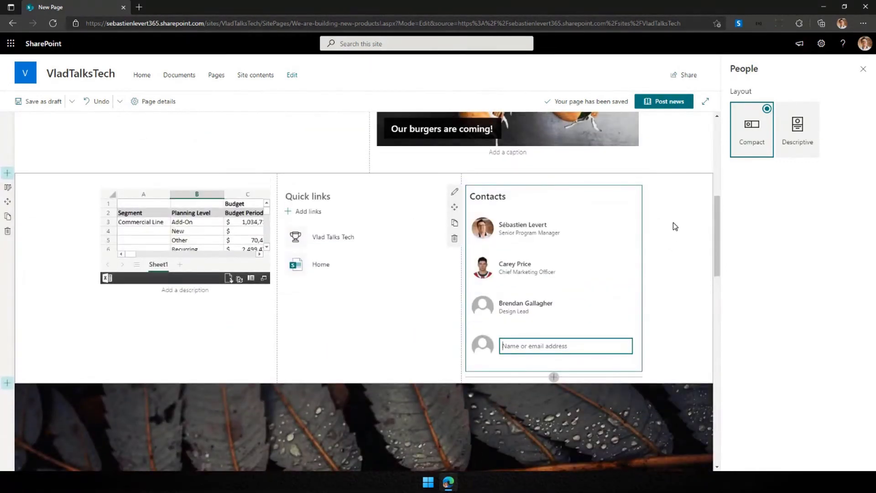
{"action": "left_click", "coordinate": [798, 133]}
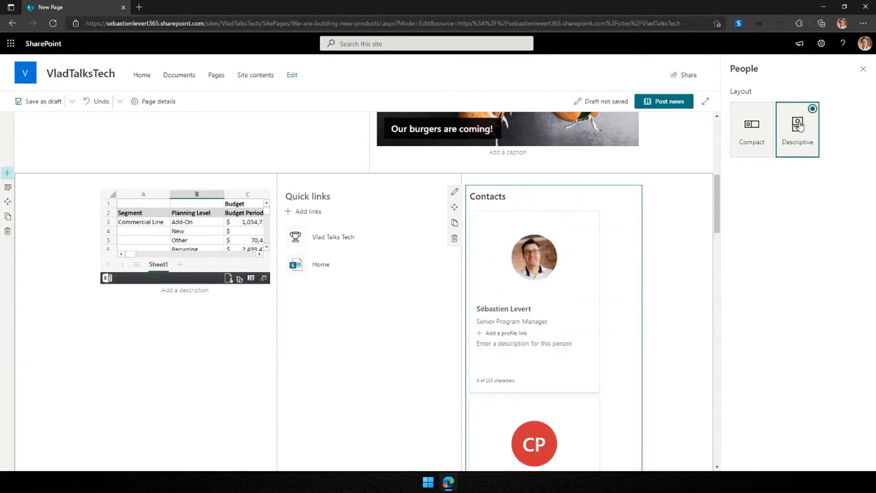
{"action": "scroll", "coordinate": [636, 251], "scroll_direction": "down", "scroll_amount": 5}
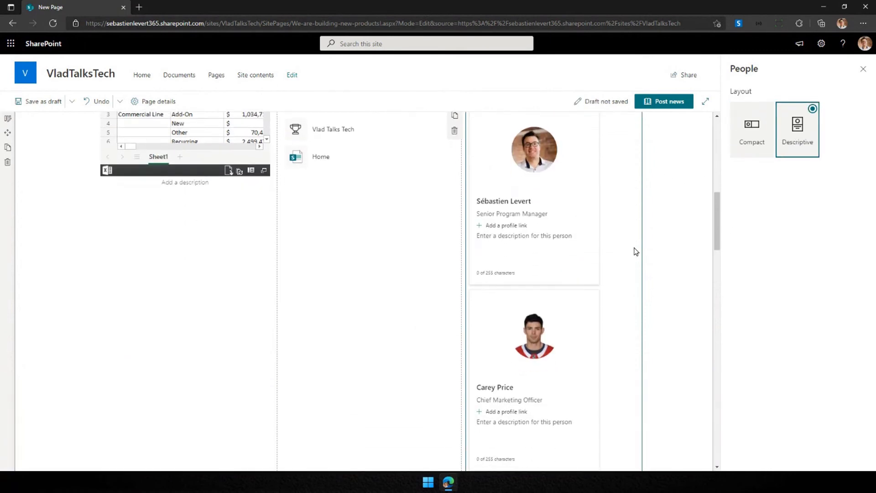
{"action": "scroll", "coordinate": [636, 251], "scroll_direction": "down", "scroll_amount": 2}
{"action": "scroll", "coordinate": [637, 249], "scroll_direction": "up", "scroll_amount": 6}
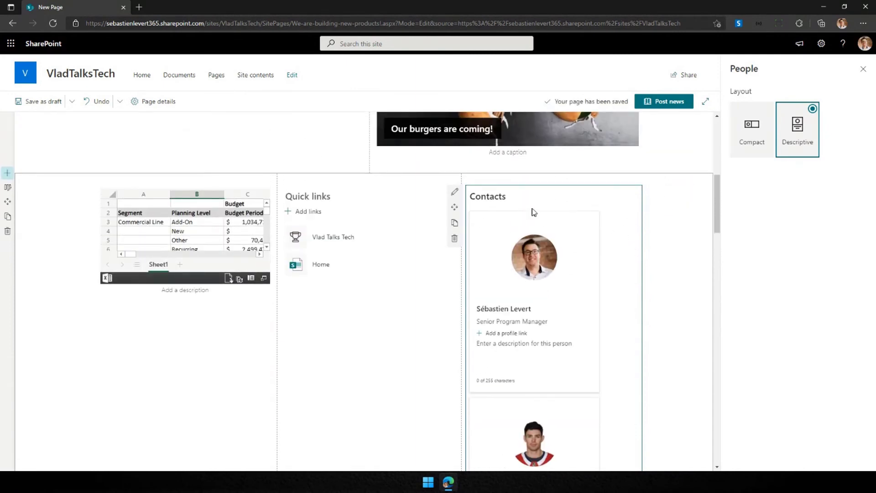
{"action": "left_click_drag", "start_coordinate": [456, 207], "coordinate": [141, 203]}
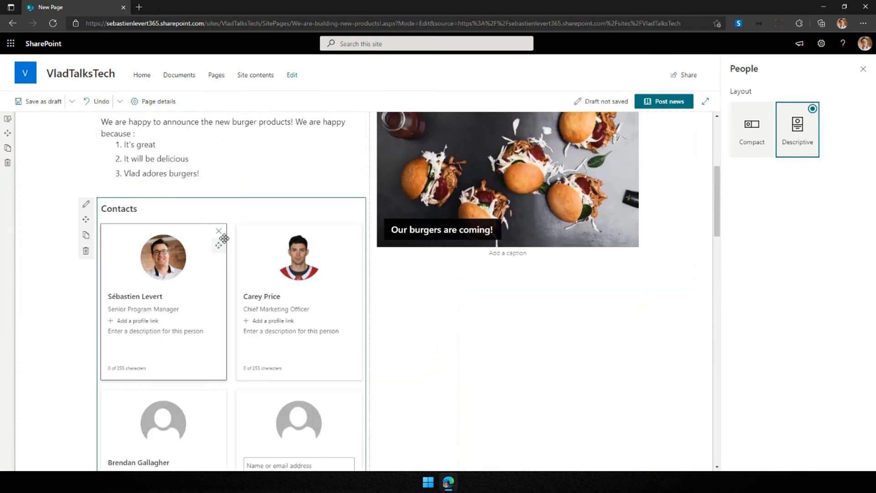
Give the Senior Program Manager's contact card a link to their Twitter profile displayed as Twitter, and a description introducing them as the contact for this news
{"action": "scroll", "coordinate": [270, 278], "scroll_direction": "down", "scroll_amount": 1}
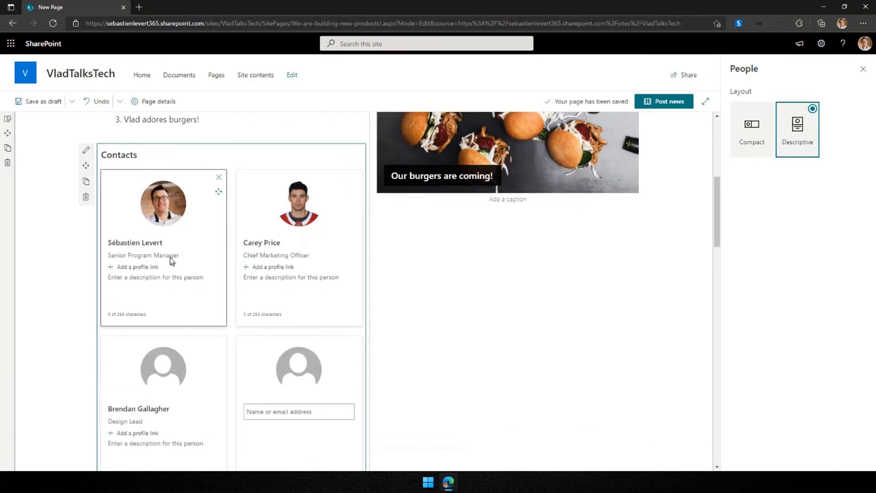
{"action": "left_click", "coordinate": [146, 284]}
{"action": "left_click", "coordinate": [139, 268]}
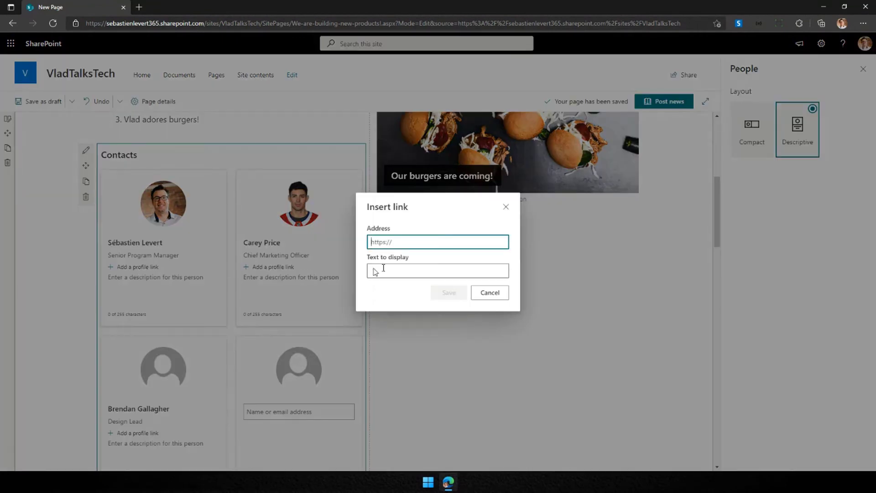
{"action": "type", "text": "https://twitter.com/"}
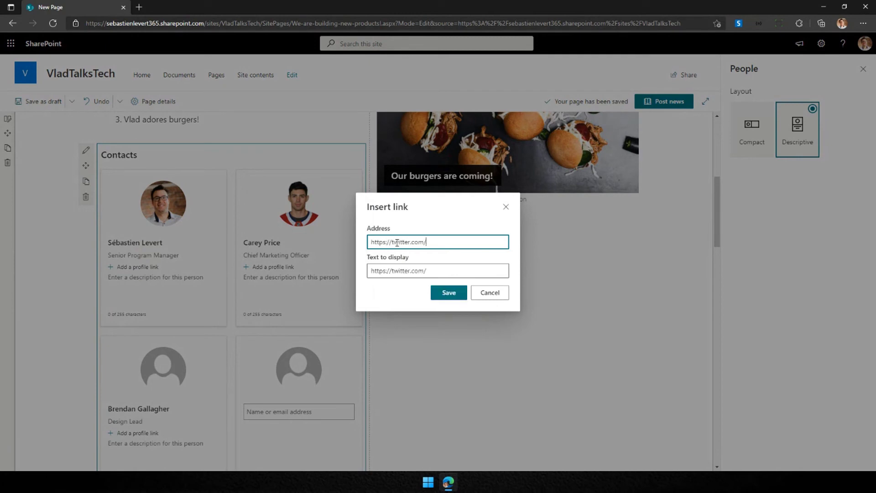
{"action": "type", "text": "sebastienlevert"}
{"action": "left_click_drag", "start_coordinate": [465, 270], "coordinate": [333, 263]}
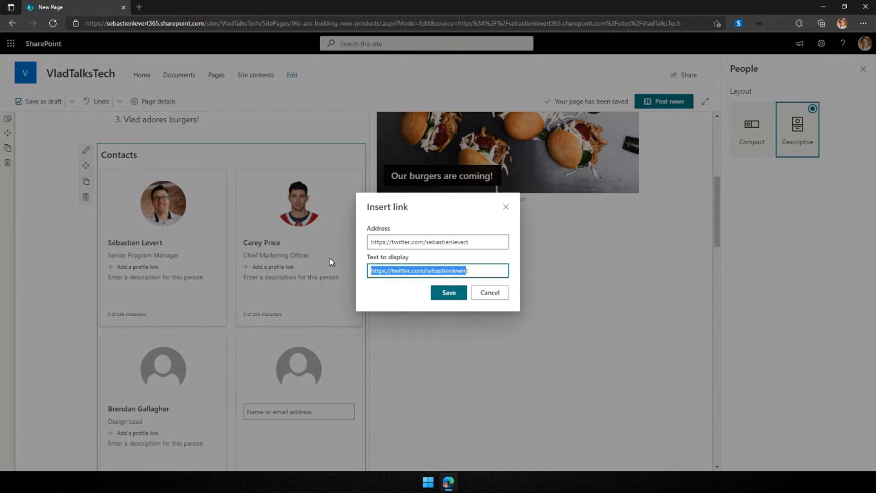
{"action": "key", "text": "BackSpace"}
{"action": "key", "text": "Delete"}
{"action": "type", "text": "Twitter"}
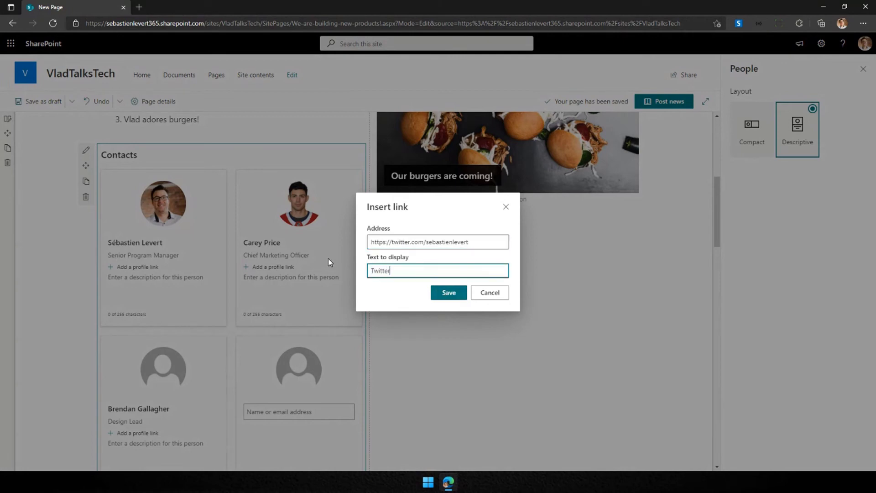
{"action": "left_click", "coordinate": [458, 296]}
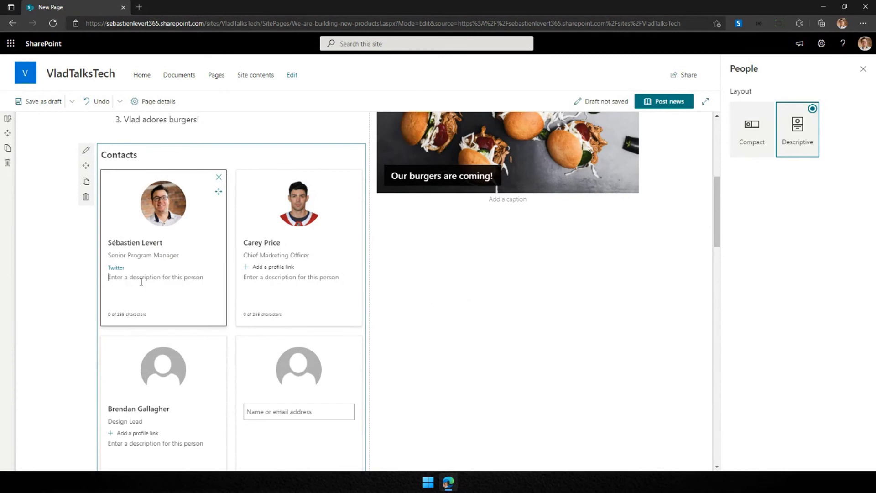
{"action": "type", "text": "This is Sebastien, your contact for this news!"}
{"action": "left_click", "coordinate": [527, 289]}
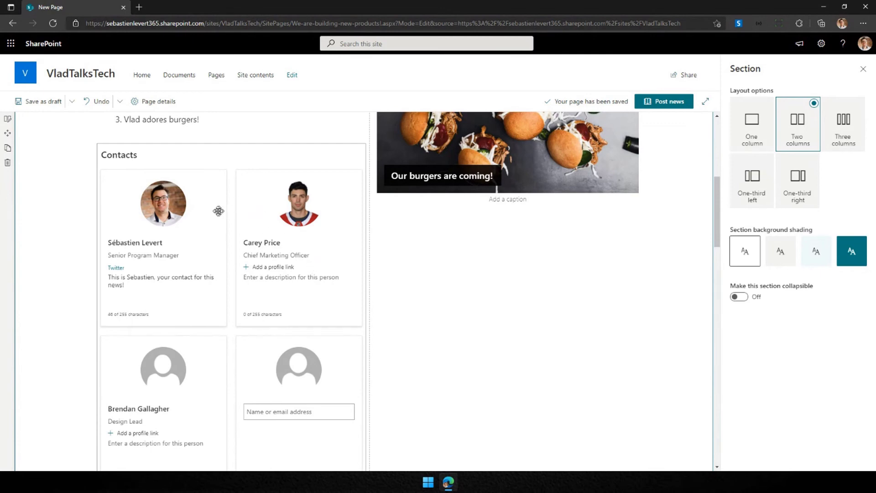
Review the whole draft news page, from the title area through the text, contacts, workbook and quick links to the image sections
{"action": "scroll", "coordinate": [200, 241], "scroll_direction": "up", "scroll_amount": 2}
{"action": "scroll", "coordinate": [200, 241], "scroll_direction": "up", "scroll_amount": 4}
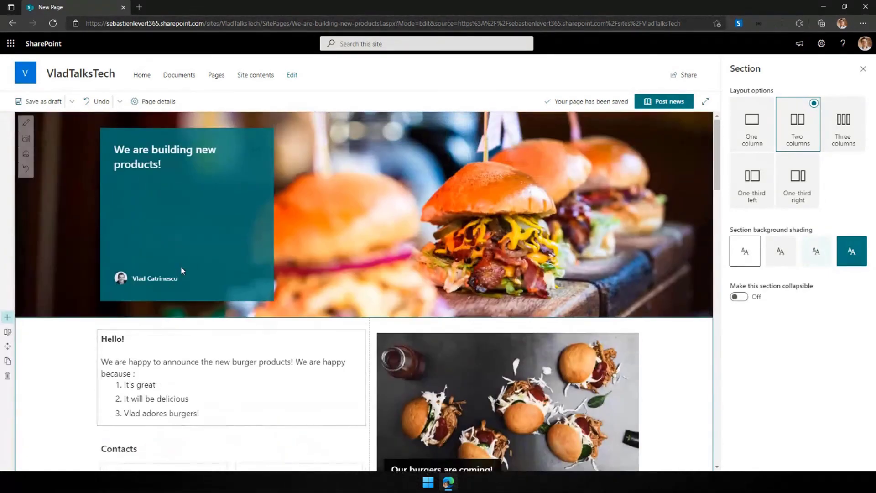
{"action": "scroll", "coordinate": [181, 266], "scroll_direction": "down", "scroll_amount": 5}
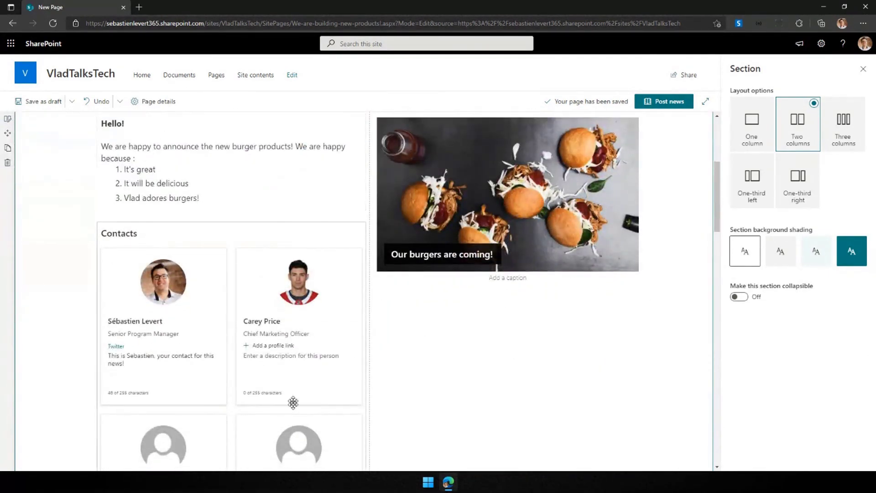
{"action": "scroll", "coordinate": [192, 368], "scroll_direction": "up", "scroll_amount": 5}
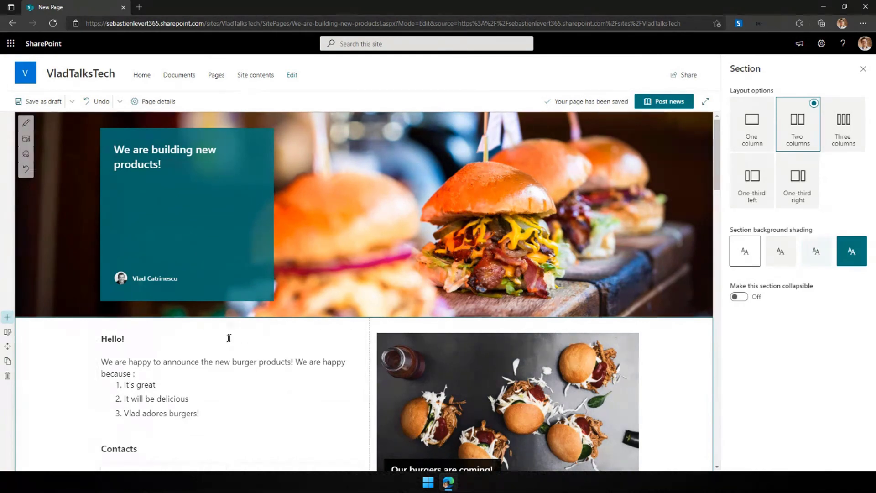
{"action": "scroll", "coordinate": [247, 336], "scroll_direction": "down", "scroll_amount": 2}
{"action": "scroll", "coordinate": [484, 319], "scroll_direction": "down", "scroll_amount": 1}
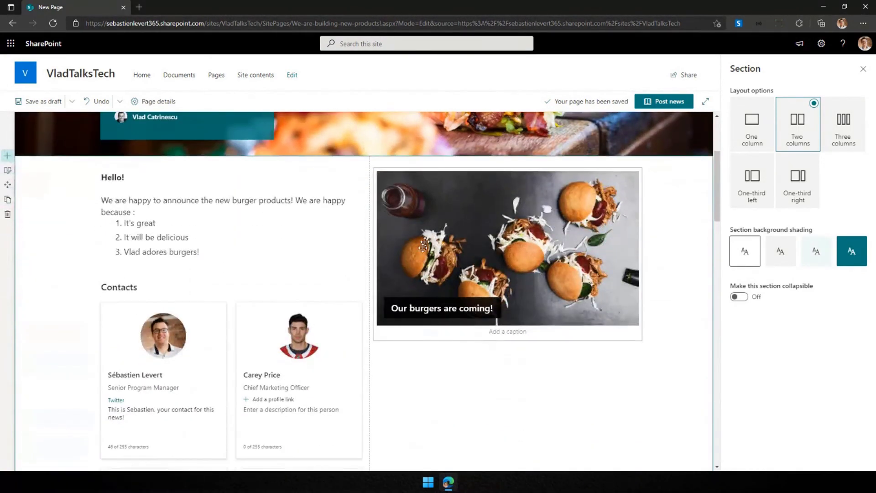
{"action": "scroll", "coordinate": [262, 292], "scroll_direction": "down", "scroll_amount": 9}
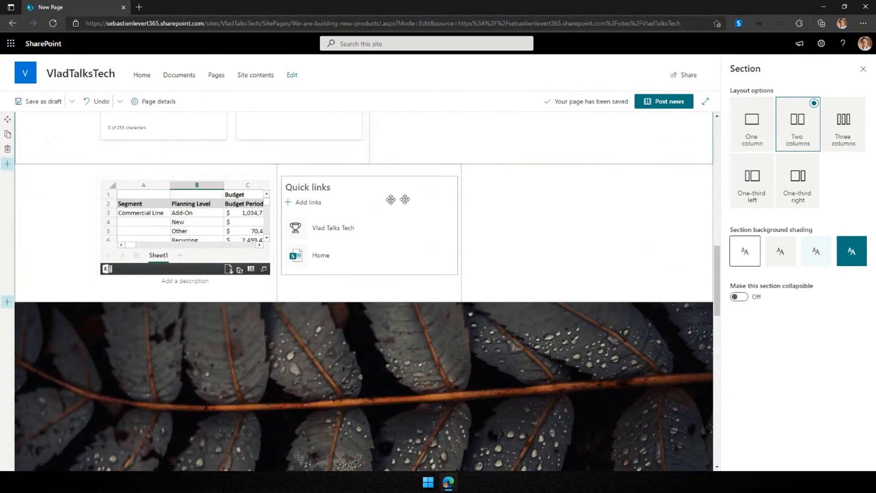
{"action": "scroll", "coordinate": [374, 205], "scroll_direction": "down", "scroll_amount": 5}
{"action": "scroll", "coordinate": [382, 209], "scroll_direction": "down", "scroll_amount": 10}
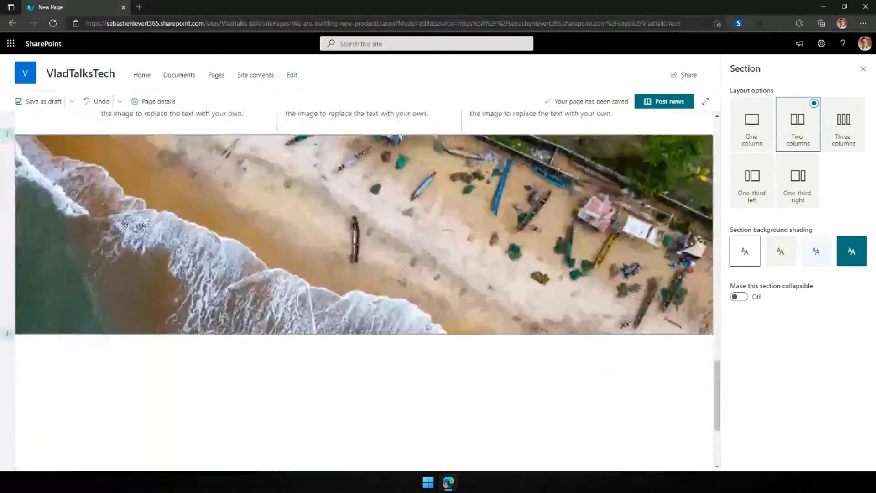
{"action": "scroll", "coordinate": [339, 318], "scroll_direction": "up", "scroll_amount": 20}
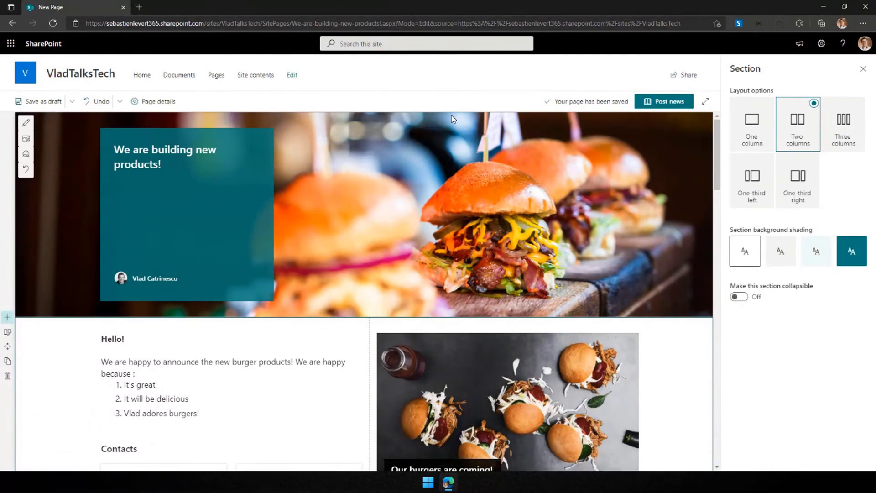
Publish the page as a news post and dismiss the leftover properties pane and the feedback request
{"action": "left_click", "coordinate": [669, 102]}
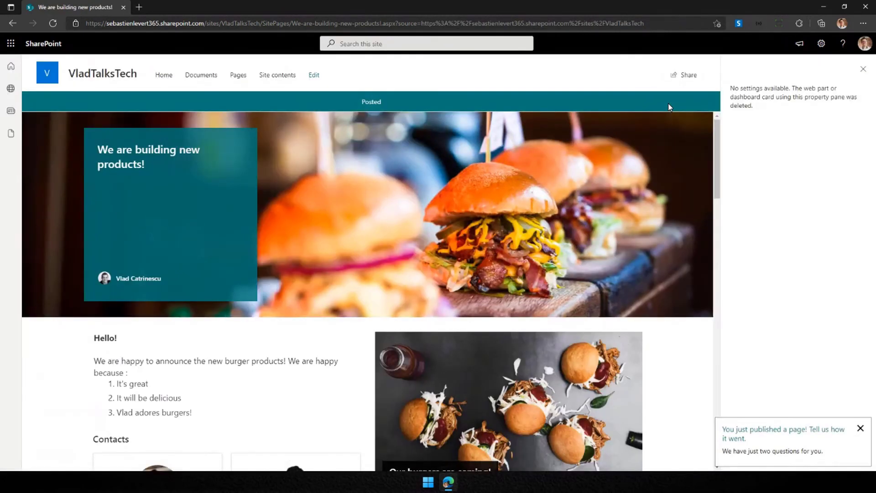
{"action": "left_click", "coordinate": [863, 69]}
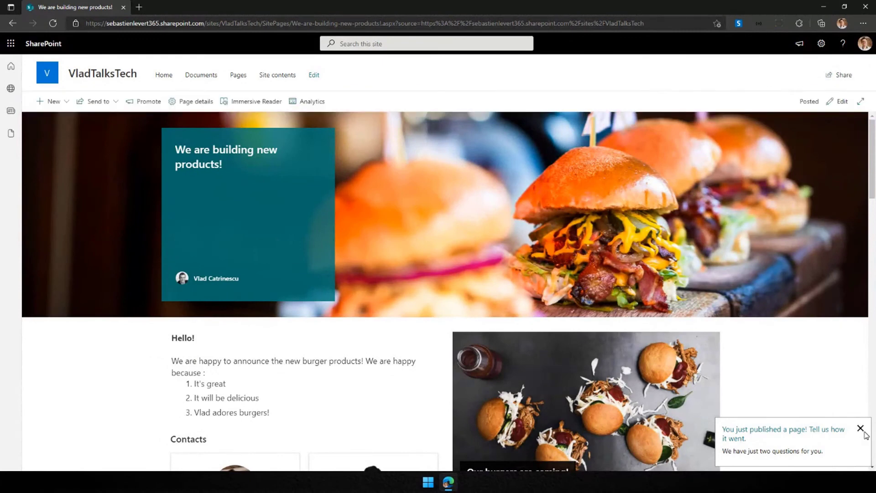
{"action": "left_click", "coordinate": [860, 428]}
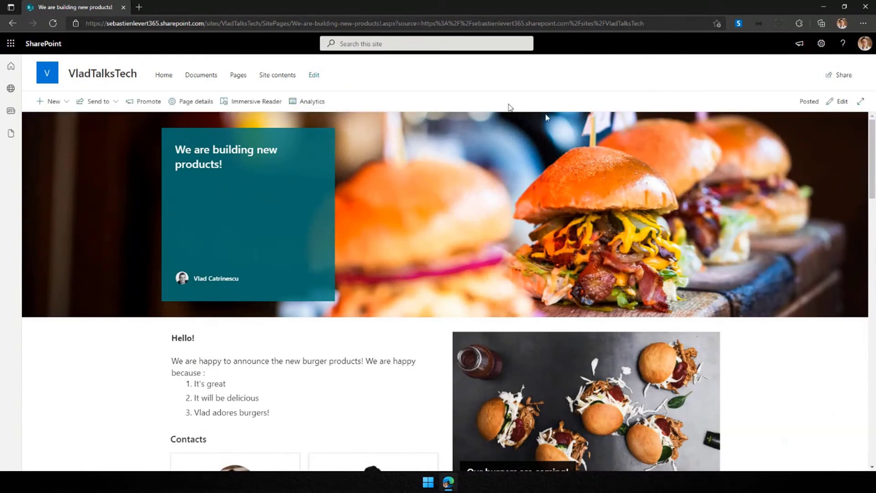
Go to the VladTalksTech home page and open the burger post from its News section
{"action": "left_click", "coordinate": [101, 77]}
{"action": "scroll", "coordinate": [242, 180], "scroll_direction": "down", "scroll_amount": 3}
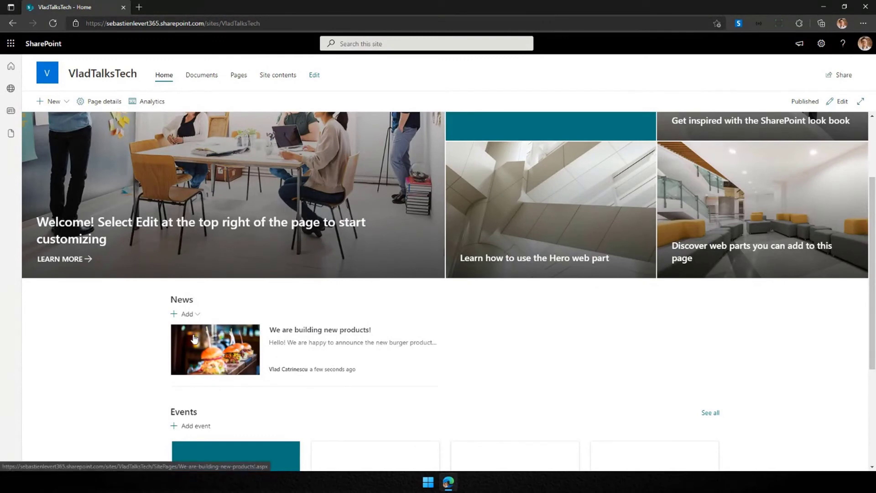
{"action": "left_click", "coordinate": [229, 356]}
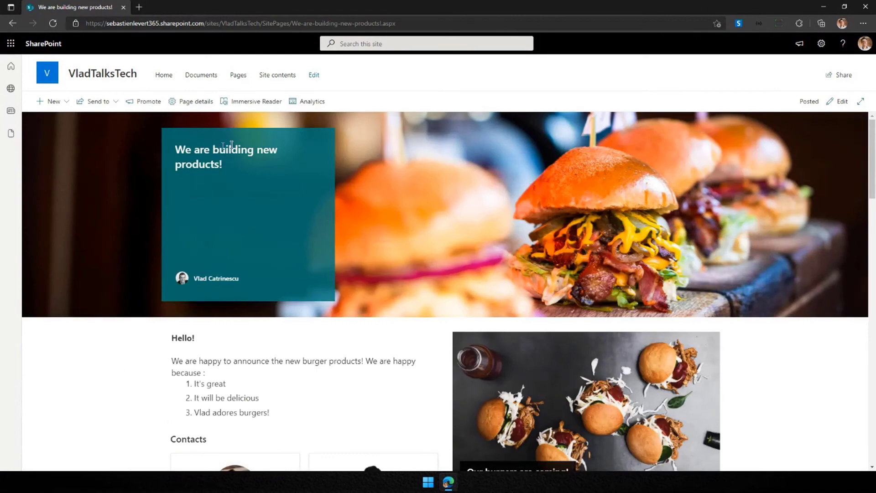
Look through the published news post down to its reactions area and like it
{"action": "scroll", "coordinate": [303, 304], "scroll_direction": "down", "scroll_amount": 5}
{"action": "scroll", "coordinate": [520, 375], "scroll_direction": "up", "scroll_amount": 5}
{"action": "scroll", "coordinate": [136, 171], "scroll_direction": "down", "scroll_amount": 15}
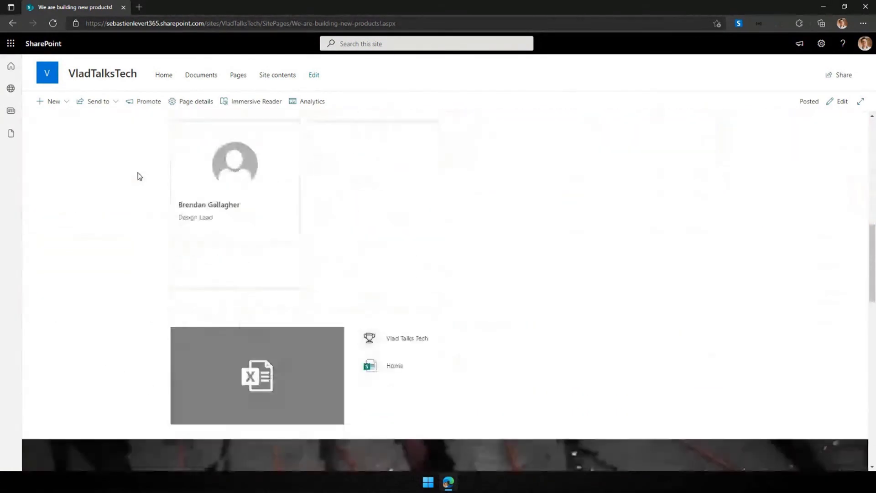
{"action": "scroll", "coordinate": [138, 173], "scroll_direction": "down", "scroll_amount": 15}
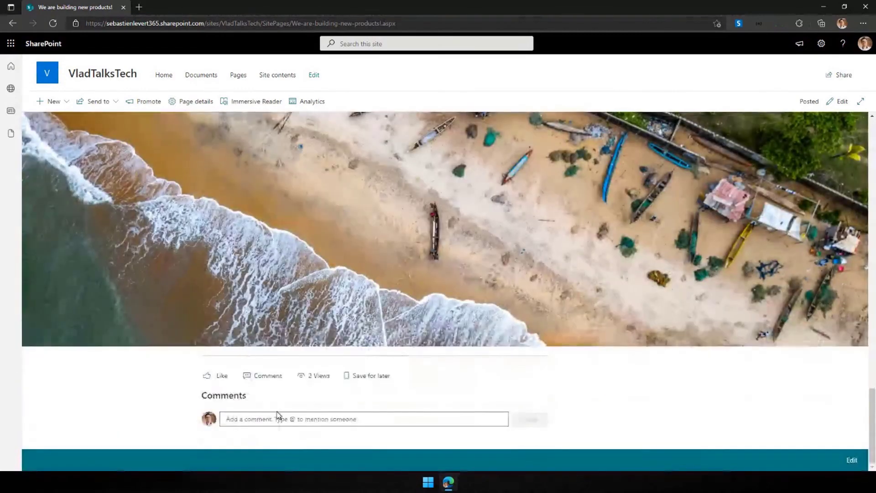
{"action": "left_click", "coordinate": [210, 378]}
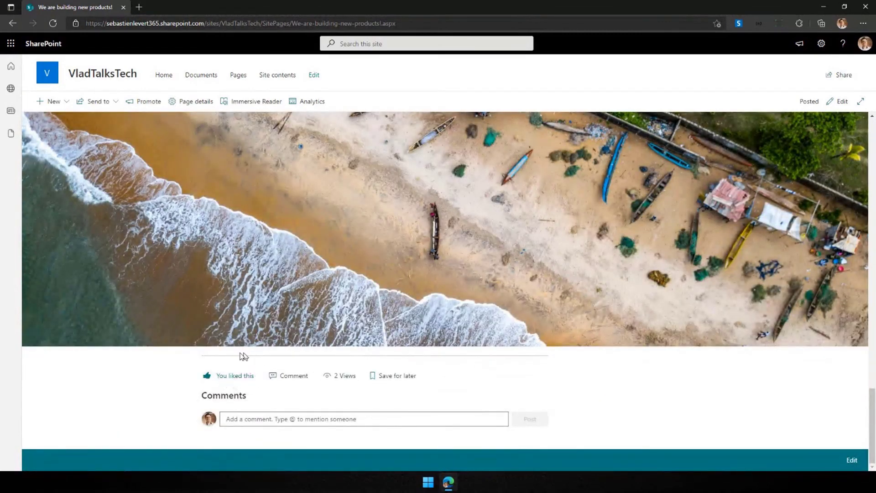
Post the comment "This is great news!" on the news post and save the post for later
{"action": "left_click", "coordinate": [262, 424]}
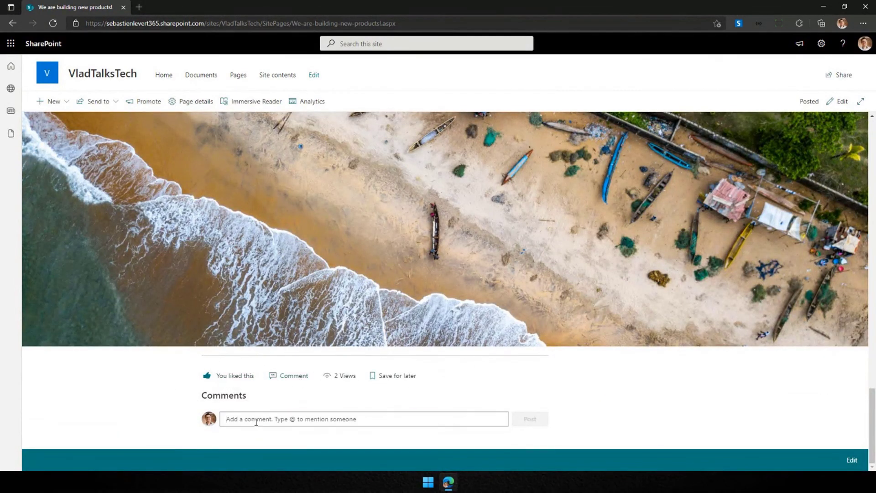
{"action": "type", "text": "This is great news!"}
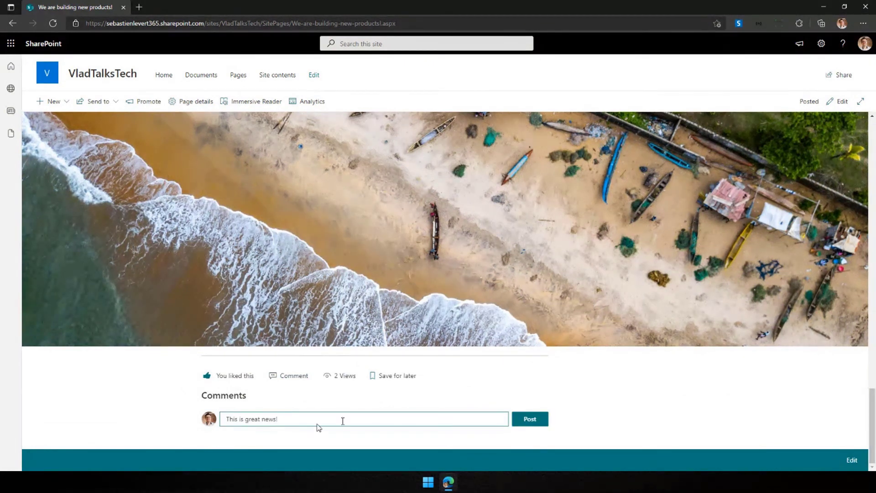
{"action": "left_click", "coordinate": [530, 419]}
{"action": "scroll", "coordinate": [436, 382], "scroll_direction": "down", "scroll_amount": 2}
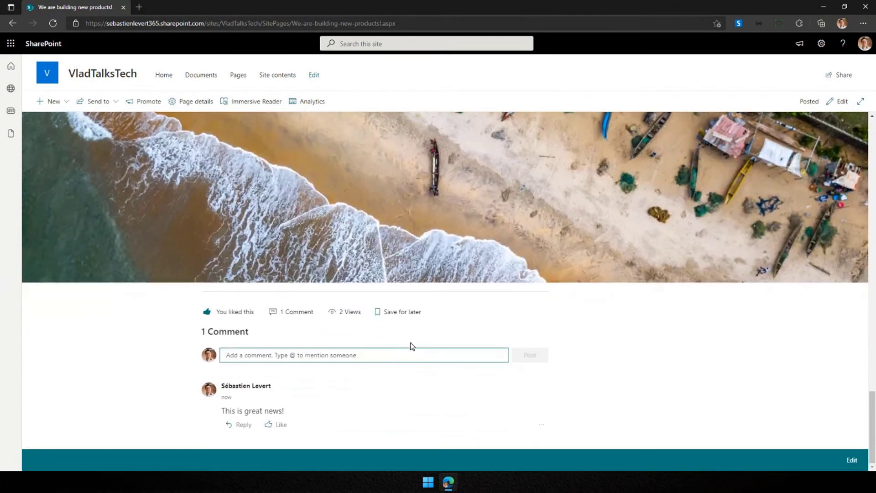
{"action": "left_click", "coordinate": [378, 312]}
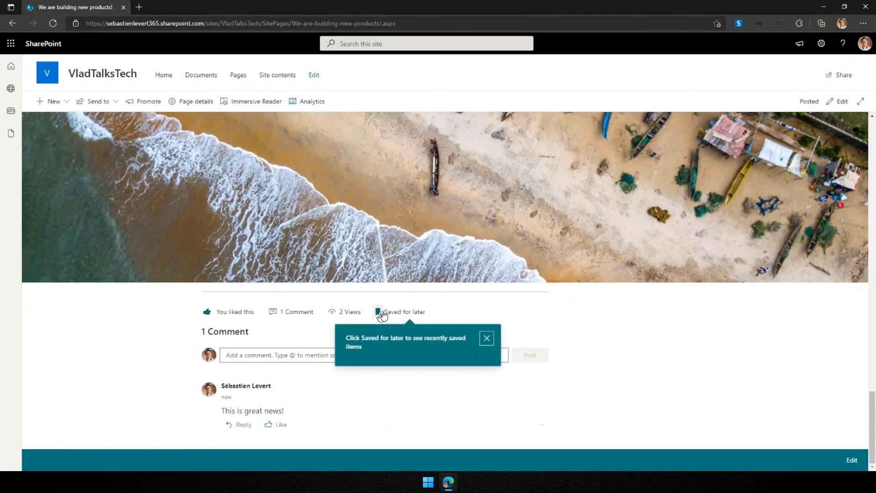
{"action": "left_click", "coordinate": [486, 338]}
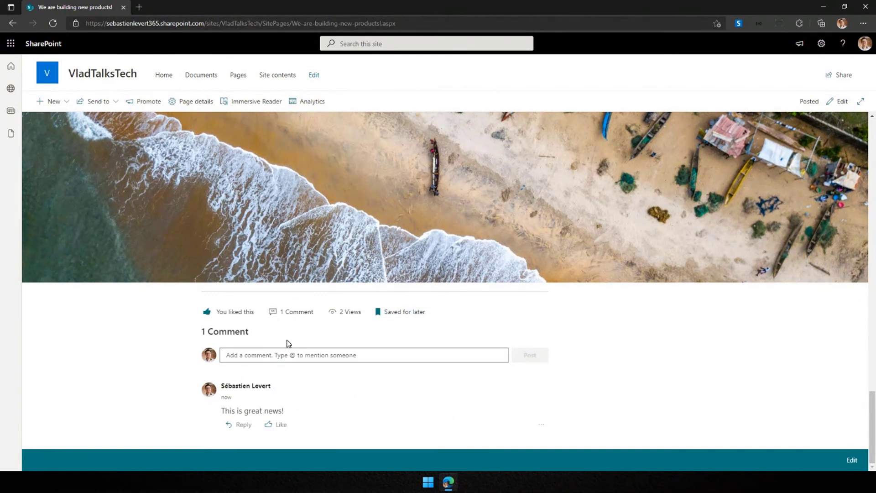
View the news post in Immersive Reader, then return to the normal page
{"action": "scroll", "coordinate": [295, 343], "scroll_direction": "up", "scroll_amount": 3}
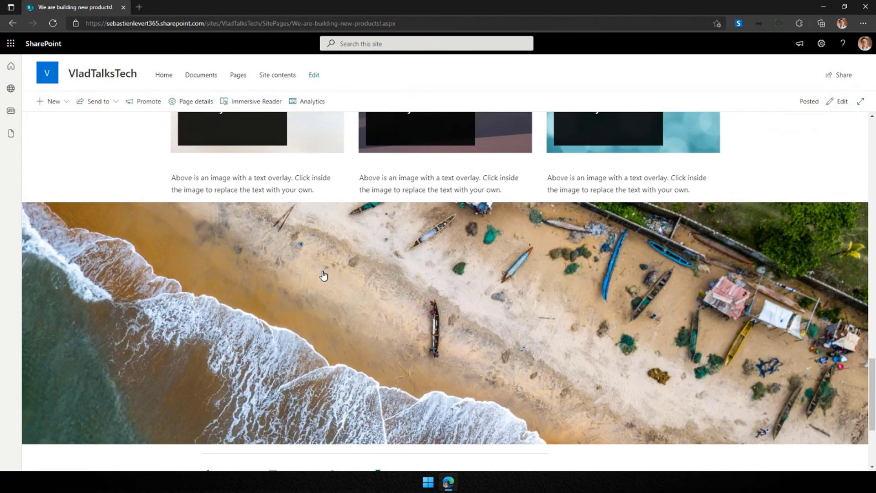
{"action": "scroll", "coordinate": [307, 268], "scroll_direction": "up", "scroll_amount": 10}
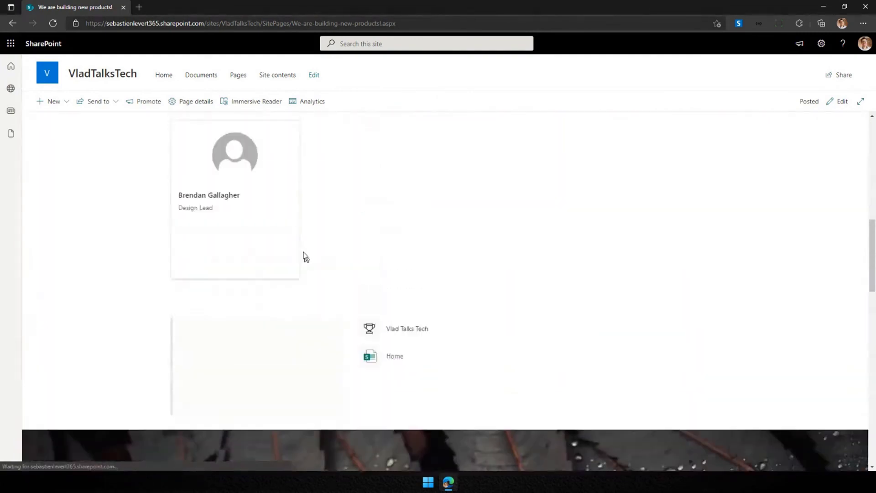
{"action": "scroll", "coordinate": [307, 262], "scroll_direction": "up", "scroll_amount": 5}
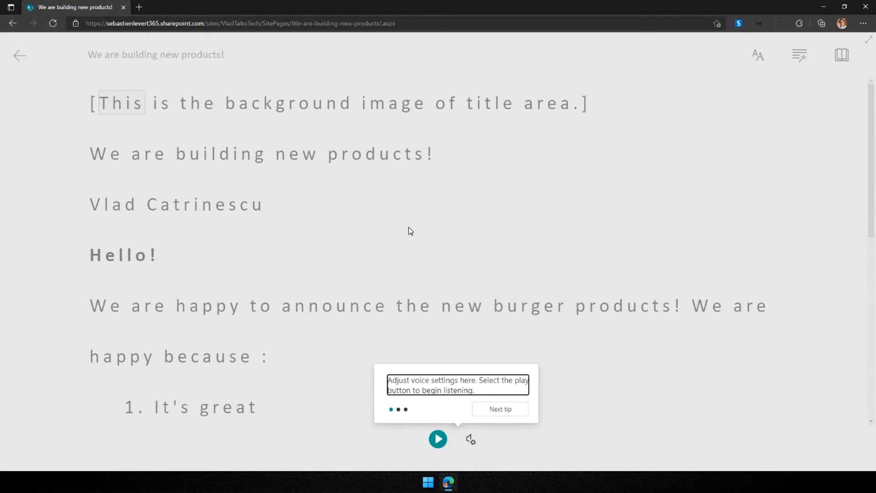
{"action": "left_click", "coordinate": [16, 60]}
{"action": "left_click", "coordinate": [15, 59]}
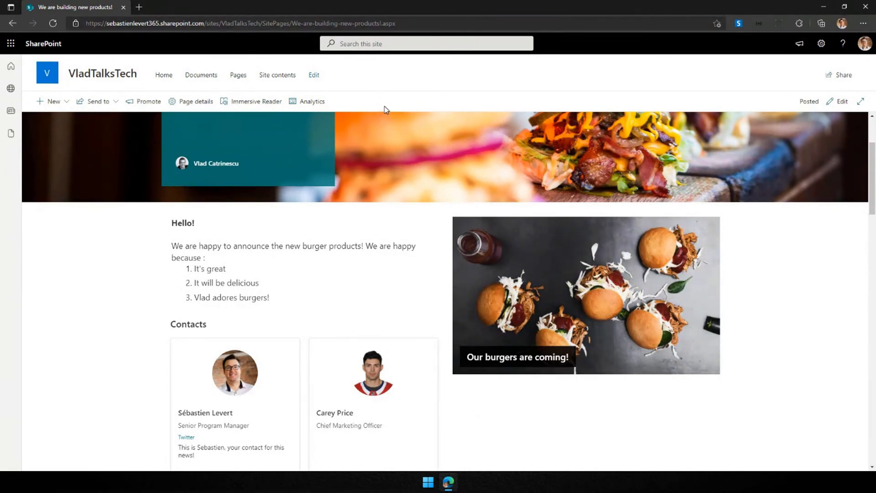
Examine the post's page analytics, comparing the page viewers chart over the last 30, 90 and 7 days
{"action": "left_click", "coordinate": [306, 105]}
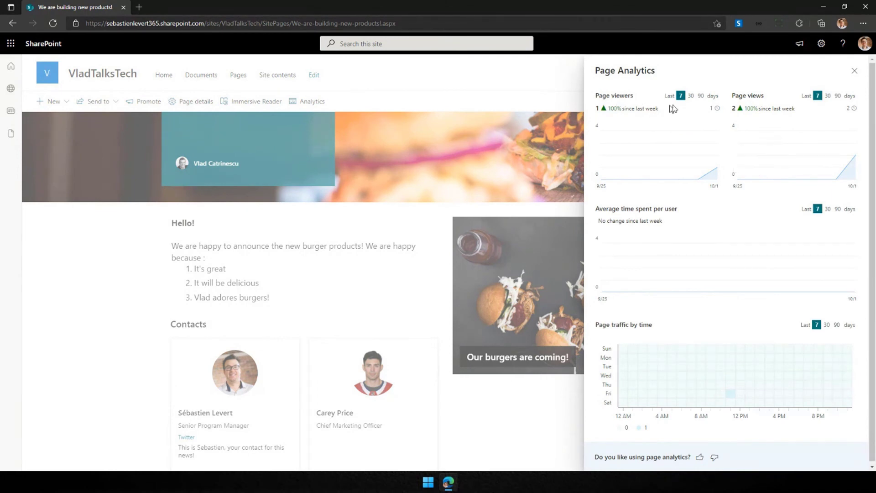
{"action": "left_click", "coordinate": [691, 96]}
{"action": "left_click", "coordinate": [701, 96]}
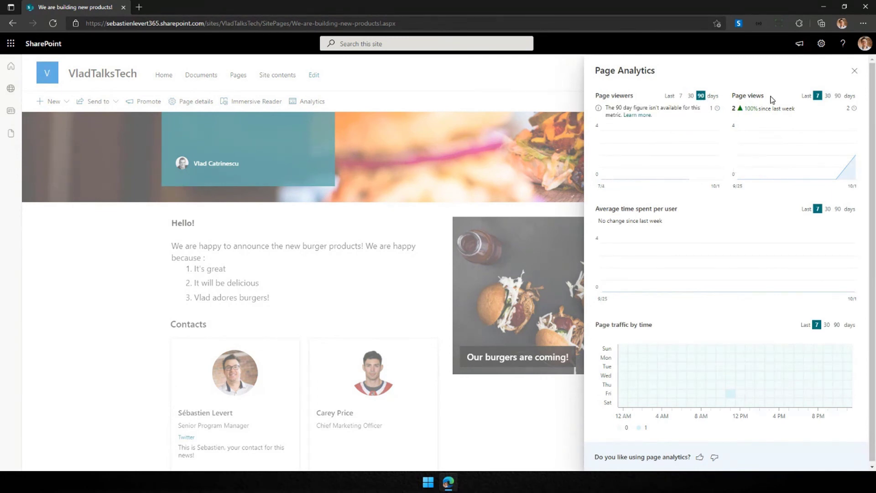
{"action": "left_click", "coordinate": [680, 95]}
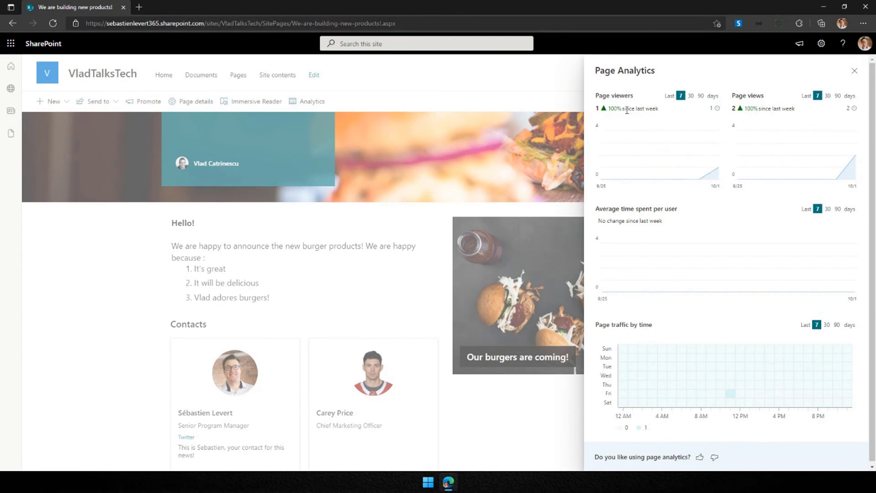
{"action": "scroll", "coordinate": [652, 274], "scroll_direction": "down", "scroll_amount": 1}
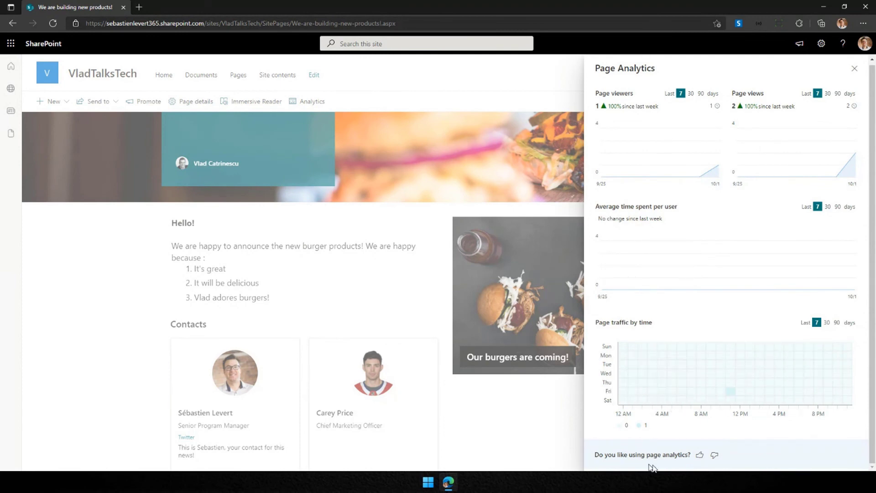
Close the page analytics and check the channels available for sending the news post
{"action": "scroll", "coordinate": [689, 247], "scroll_direction": "up", "scroll_amount": 1}
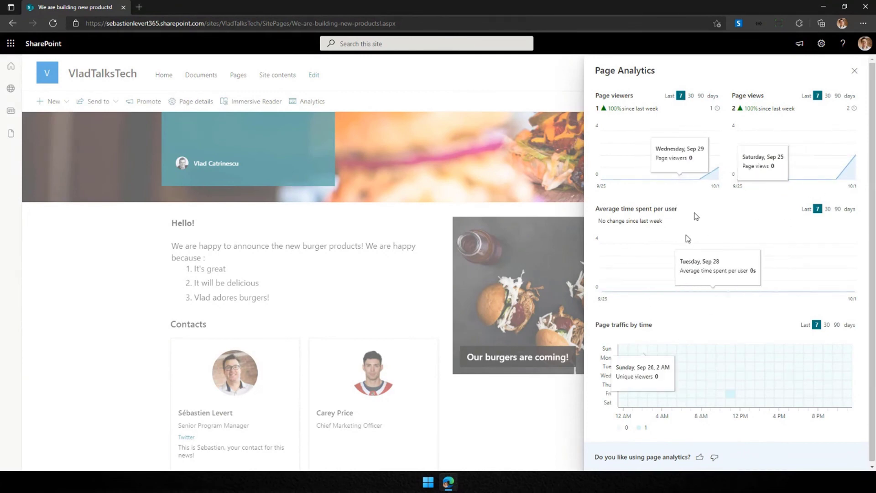
{"action": "left_click", "coordinate": [856, 73]}
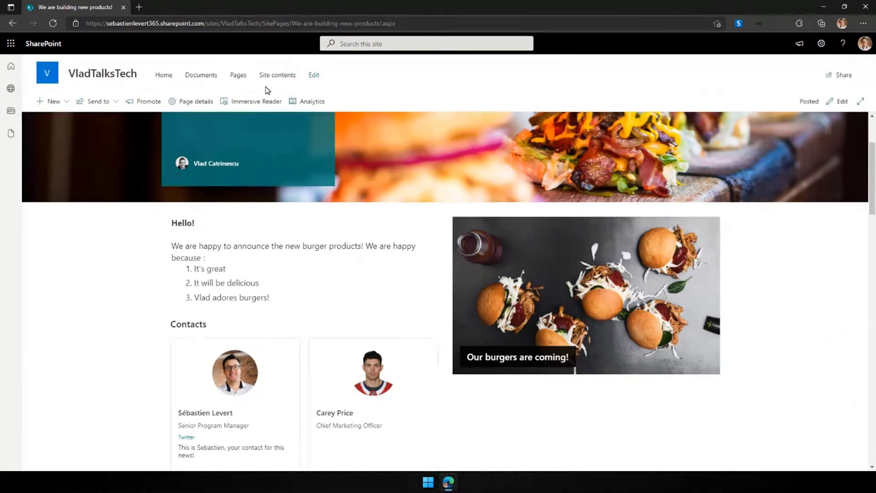
{"action": "left_click", "coordinate": [111, 106]}
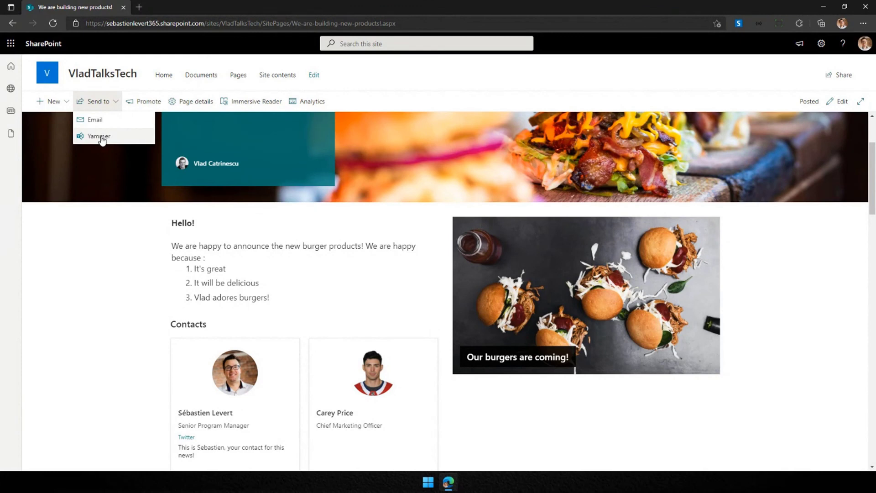
{"action": "left_click", "coordinate": [91, 284]}
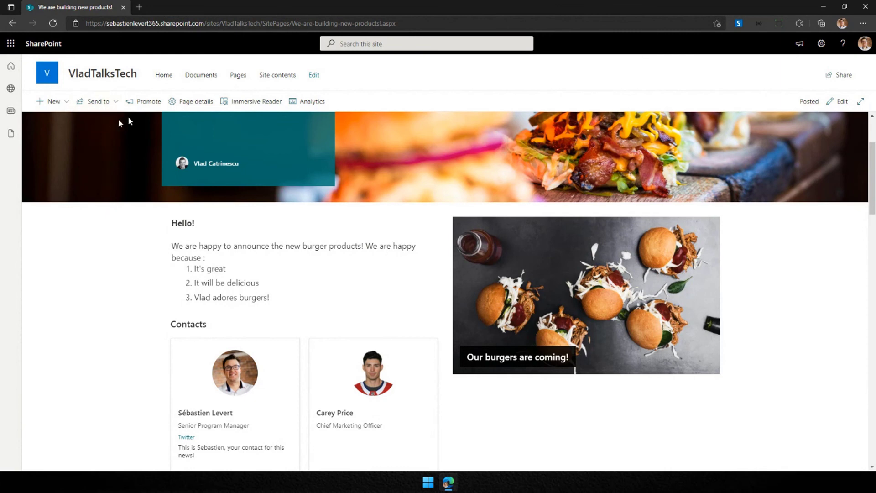
{"action": "left_click", "coordinate": [108, 103]}
{"action": "left_click", "coordinate": [110, 245]}
Go to the VladTalksTech home page, look at its News section and open the page for editing
{"action": "left_click", "coordinate": [99, 77]}
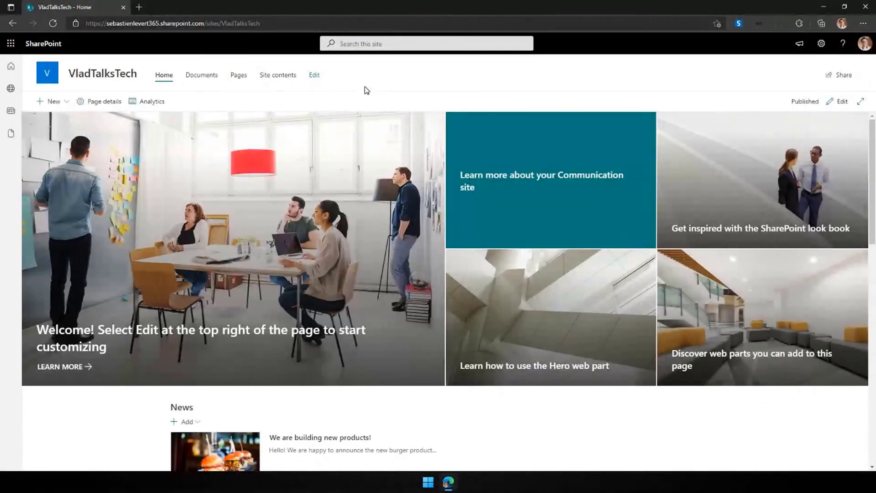
{"action": "scroll", "coordinate": [319, 229], "scroll_direction": "down", "scroll_amount": 1}
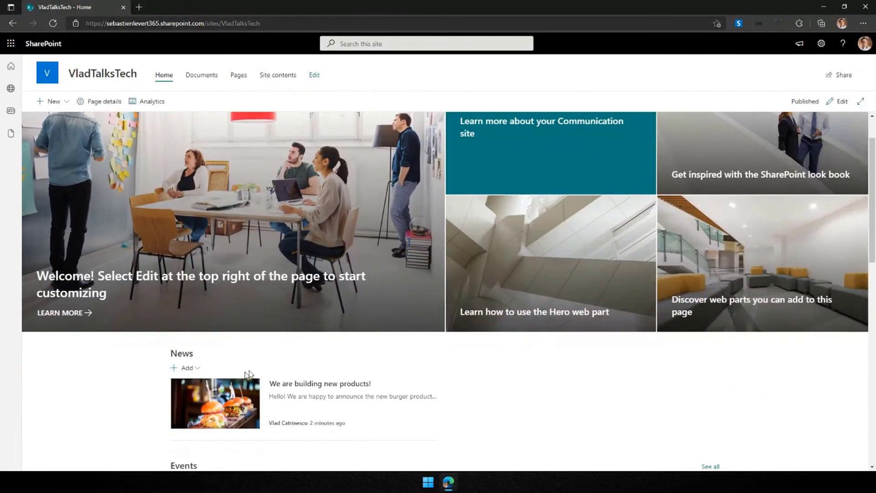
{"action": "scroll", "coordinate": [484, 362], "scroll_direction": "up", "scroll_amount": 1}
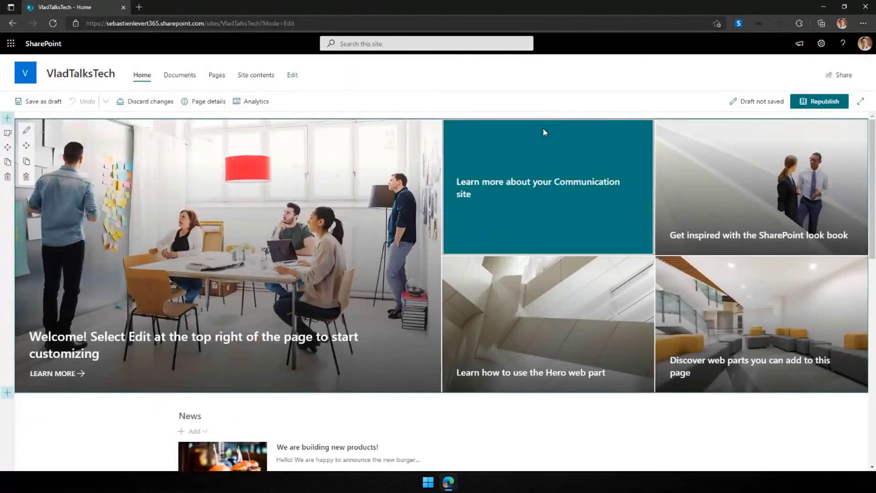
Change the home page's Hero web part to the three-tile layout
{"action": "scroll", "coordinate": [316, 295], "scroll_direction": "down", "scroll_amount": 2}
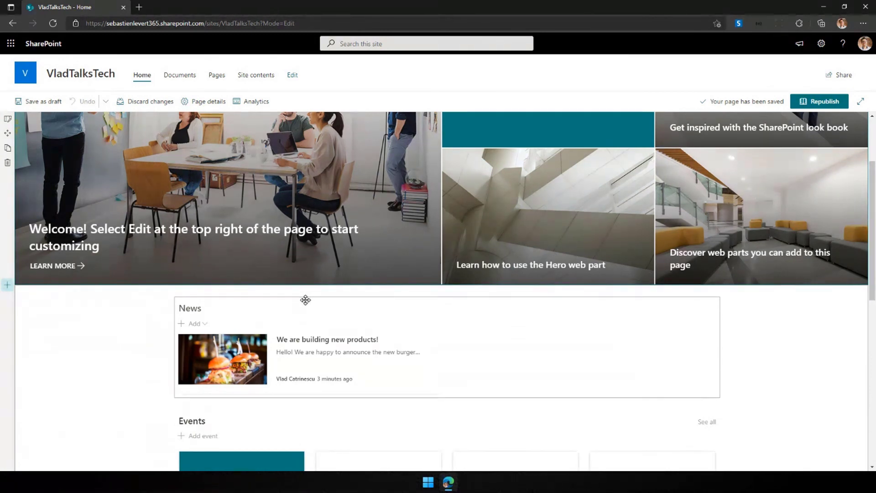
{"action": "scroll", "coordinate": [302, 299], "scroll_direction": "up", "scroll_amount": 3}
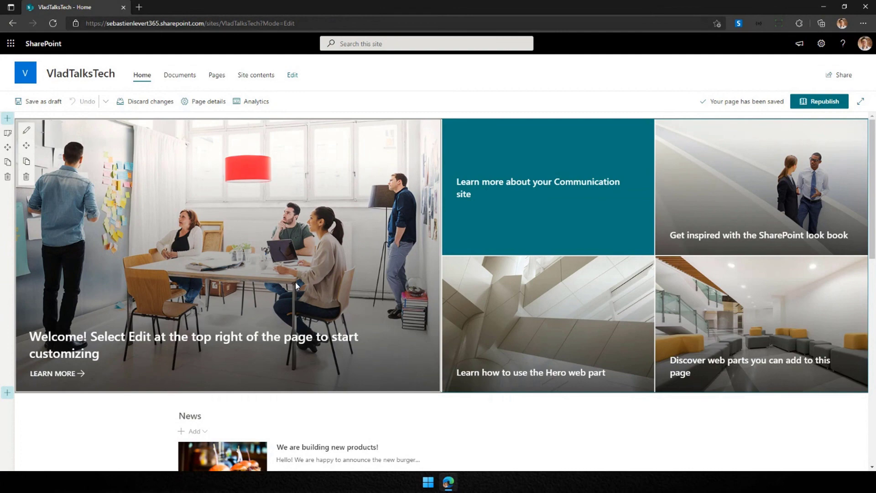
{"action": "scroll", "coordinate": [281, 269], "scroll_direction": "down", "scroll_amount": 2}
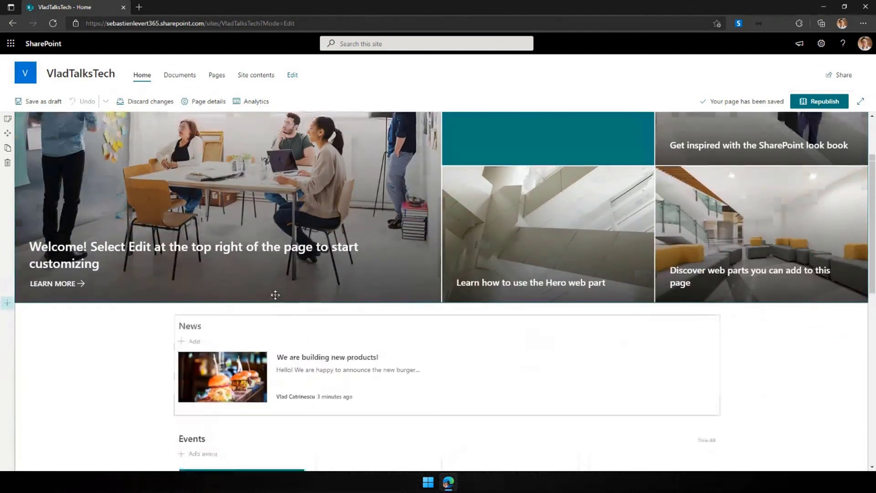
{"action": "scroll", "coordinate": [275, 295], "scroll_direction": "up", "scroll_amount": 2}
{"action": "left_click", "coordinate": [395, 135]}
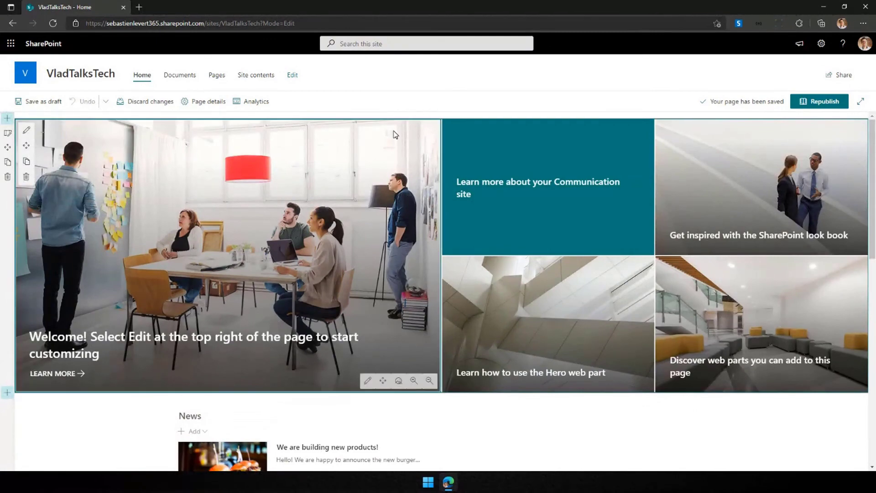
{"action": "left_click", "coordinate": [27, 133]}
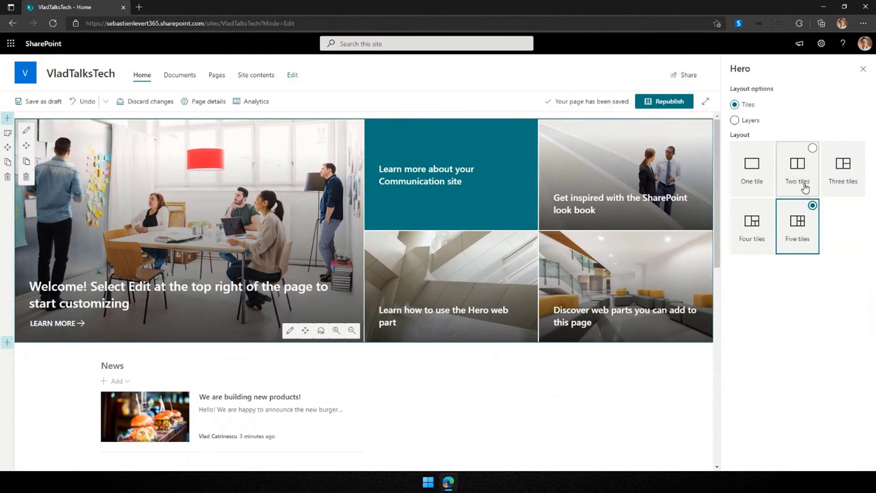
{"action": "left_click", "coordinate": [842, 182]}
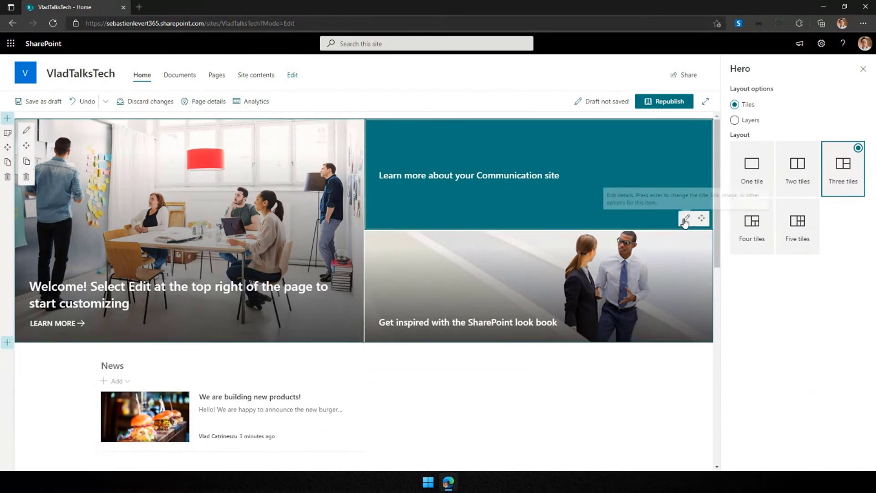
Set a custom background on the "Learn more about your Communication site" hero tile, using the stock image of a desert cactus
{"action": "left_click", "coordinate": [686, 218]}
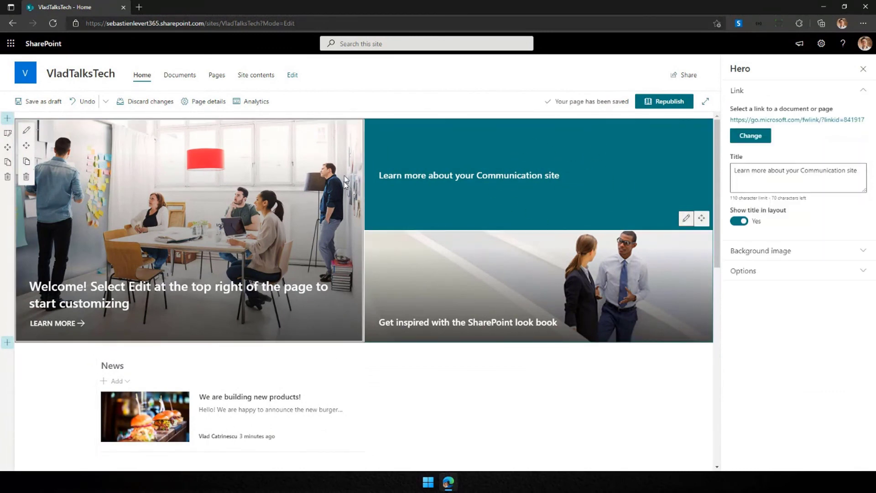
{"action": "left_click", "coordinate": [776, 250]}
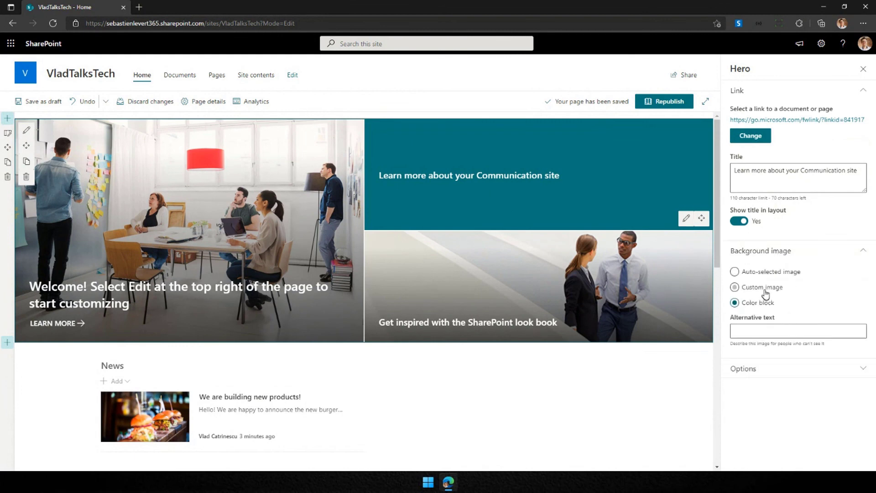
{"action": "left_click", "coordinate": [749, 288]}
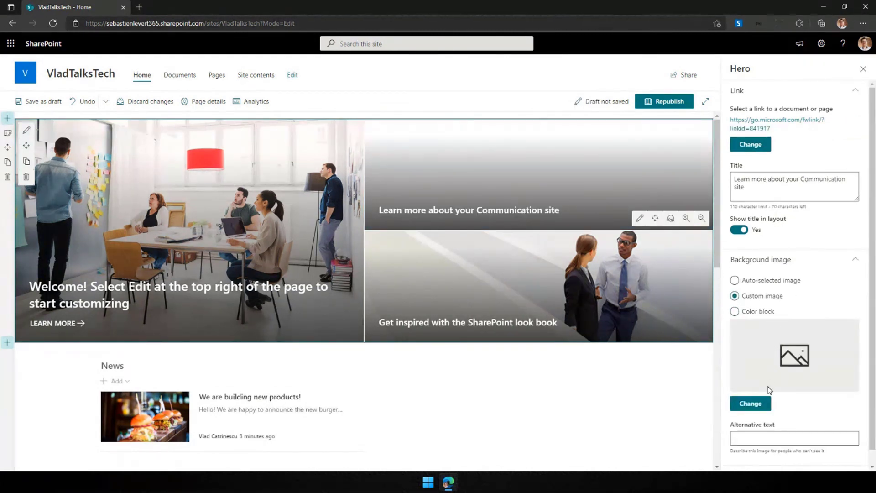
{"action": "left_click", "coordinate": [763, 281]}
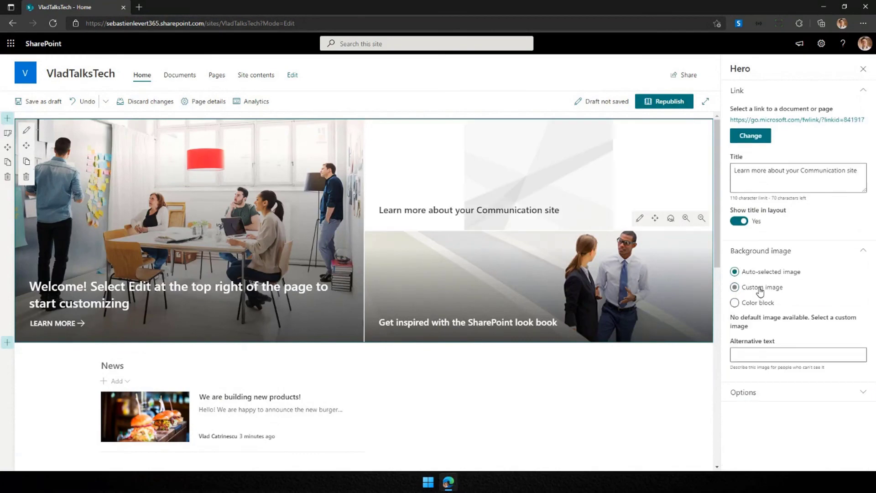
{"action": "left_click", "coordinate": [760, 297]}
{"action": "left_click", "coordinate": [748, 403]}
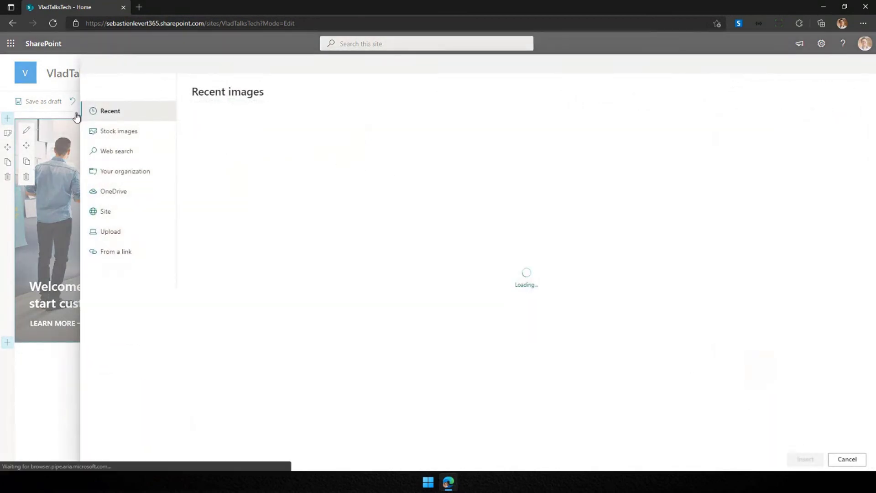
{"action": "left_click", "coordinate": [120, 136]}
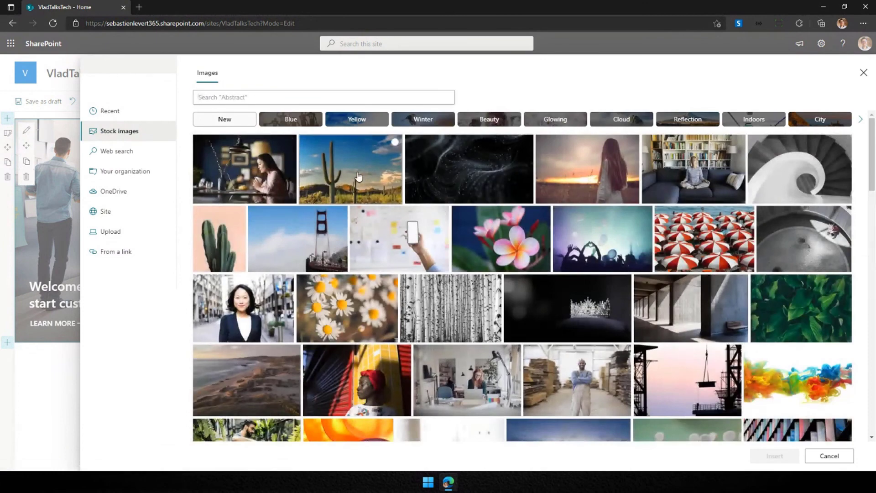
{"action": "left_click", "coordinate": [350, 171]}
{"action": "left_click", "coordinate": [774, 454]}
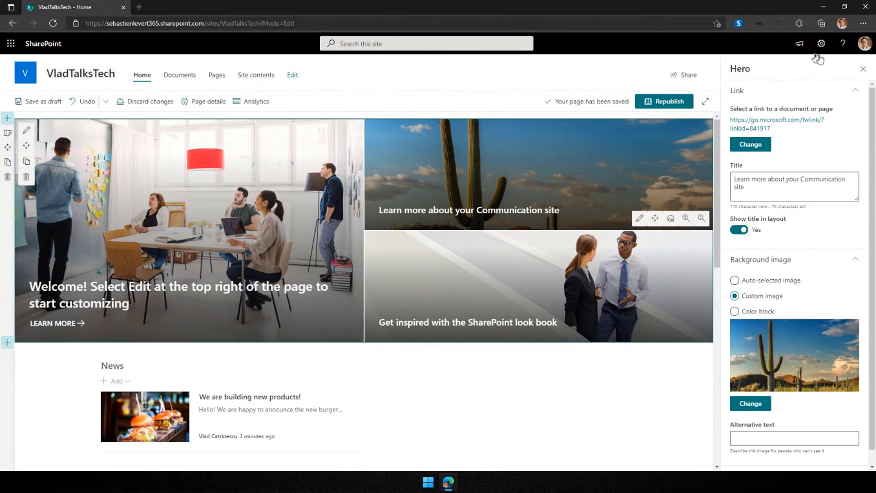
{"action": "left_click", "coordinate": [863, 71]}
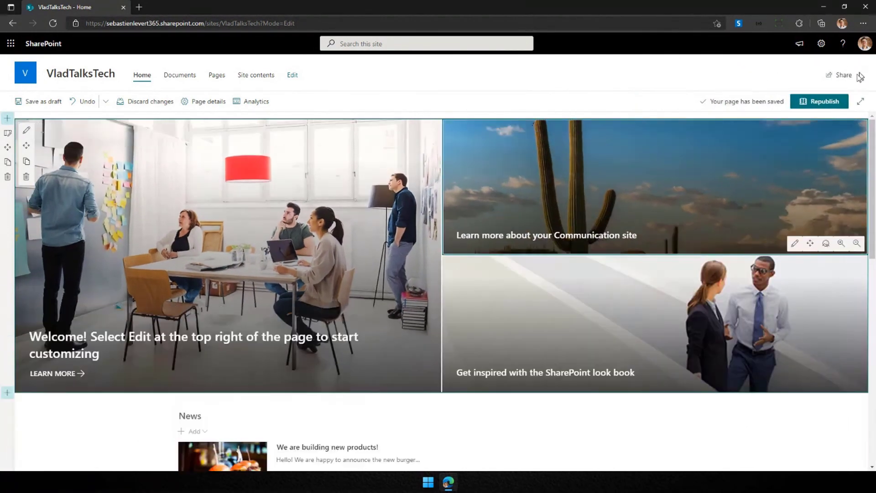
Republish the home page and look through it down to the Events section
{"action": "left_click", "coordinate": [816, 102]}
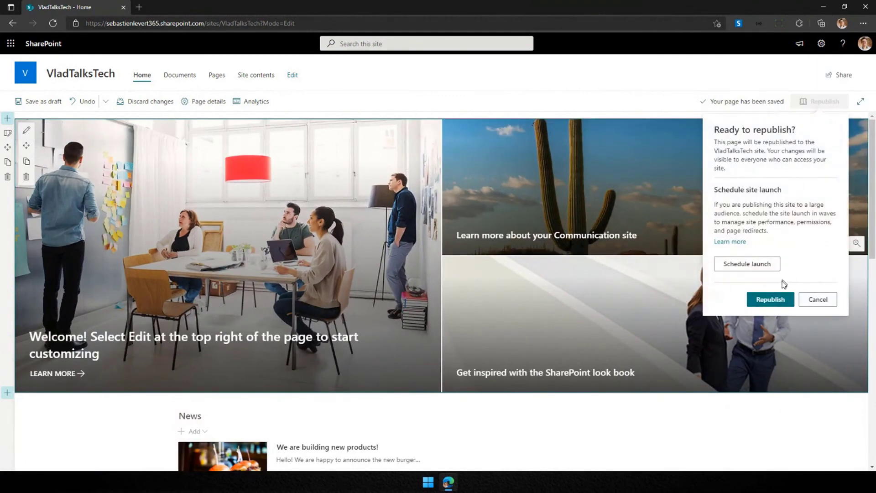
{"action": "left_click", "coordinate": [778, 301]}
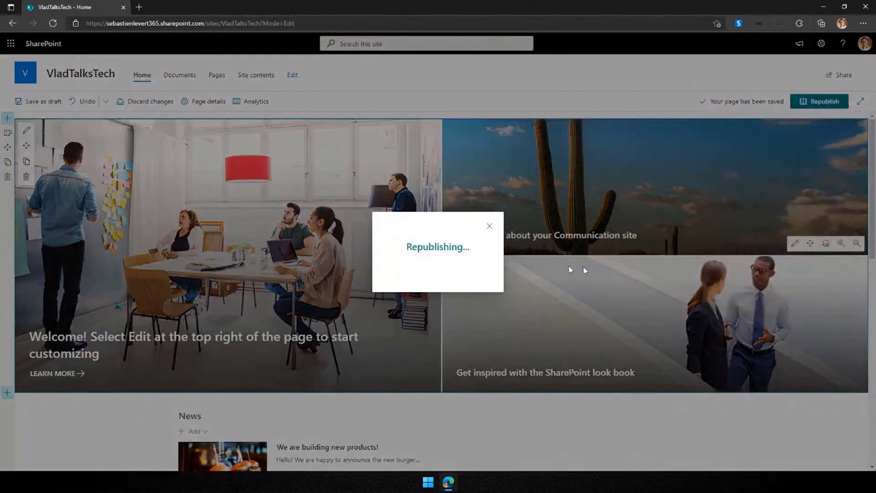
{"action": "scroll", "coordinate": [246, 307], "scroll_direction": "down", "scroll_amount": 1}
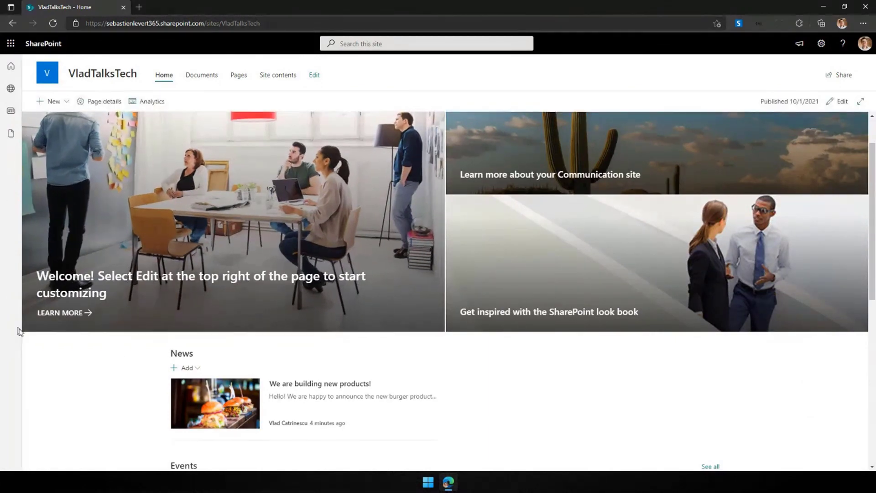
{"action": "scroll", "coordinate": [27, 349], "scroll_direction": "down", "scroll_amount": 5}
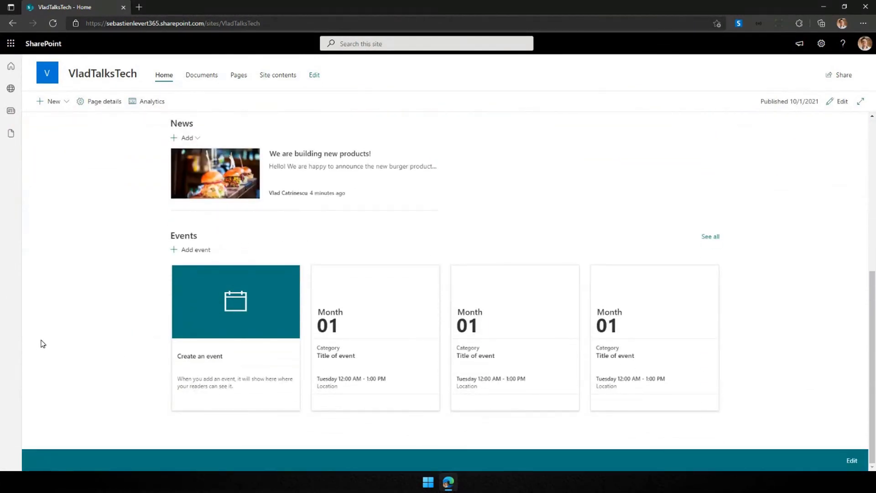
{"action": "scroll", "coordinate": [42, 343], "scroll_direction": "up", "scroll_amount": 6}
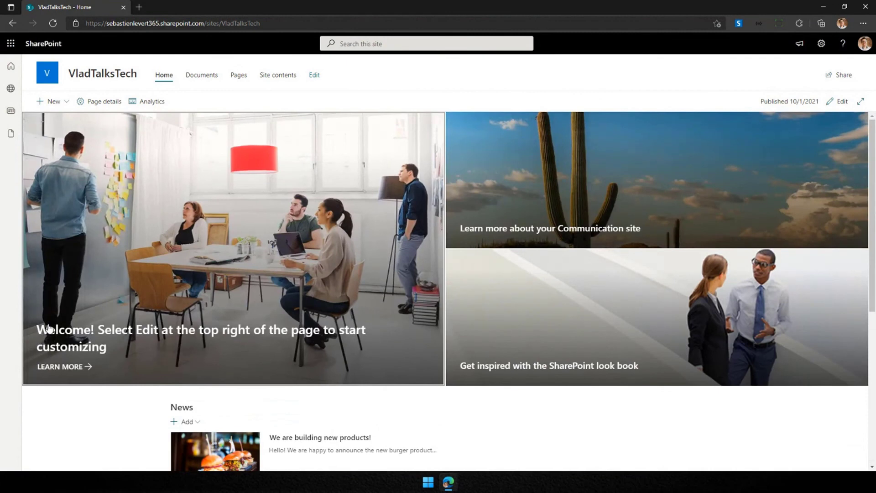